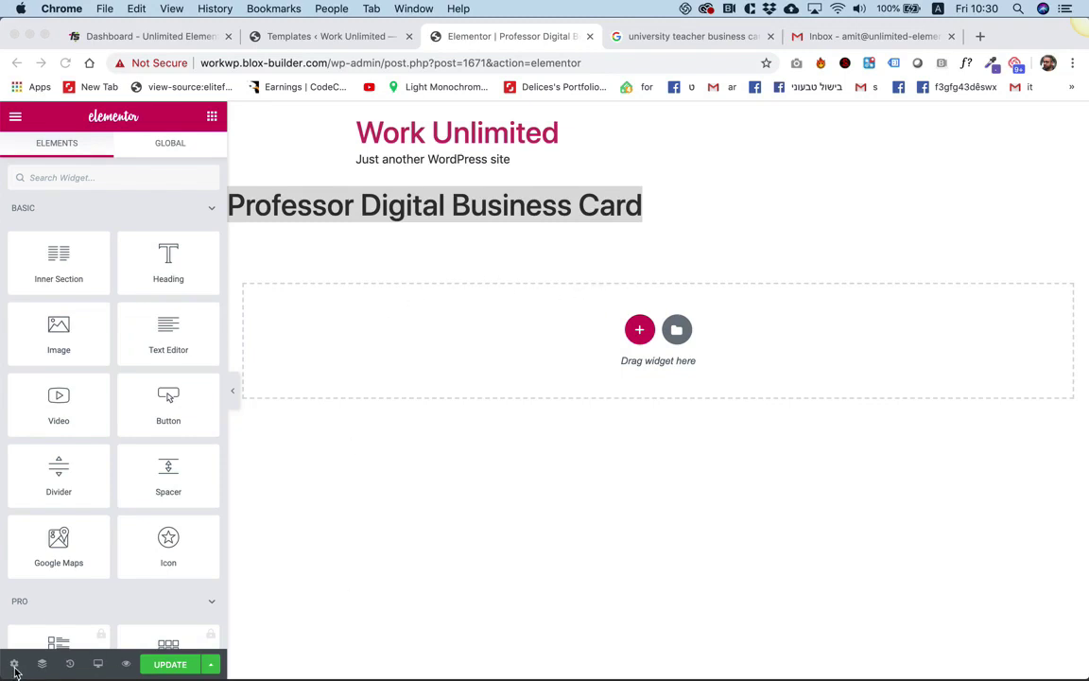
Switch the page layout to Elementor Canvas so no header, footer or title shows.
click(335, 501)
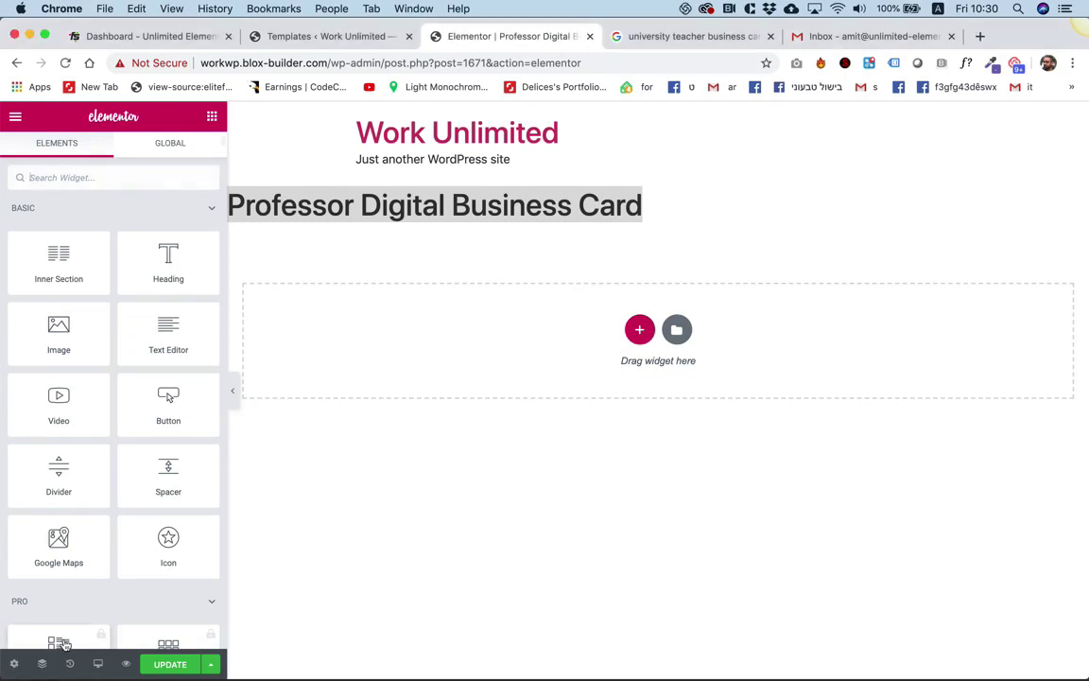
click(14, 664)
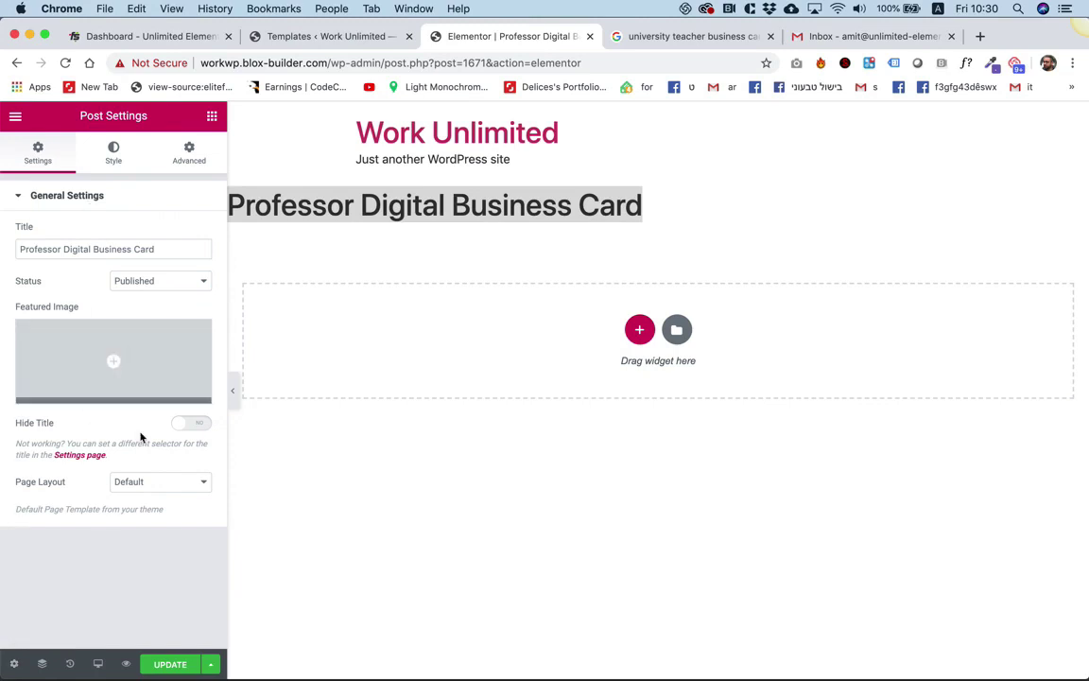
click(139, 482)
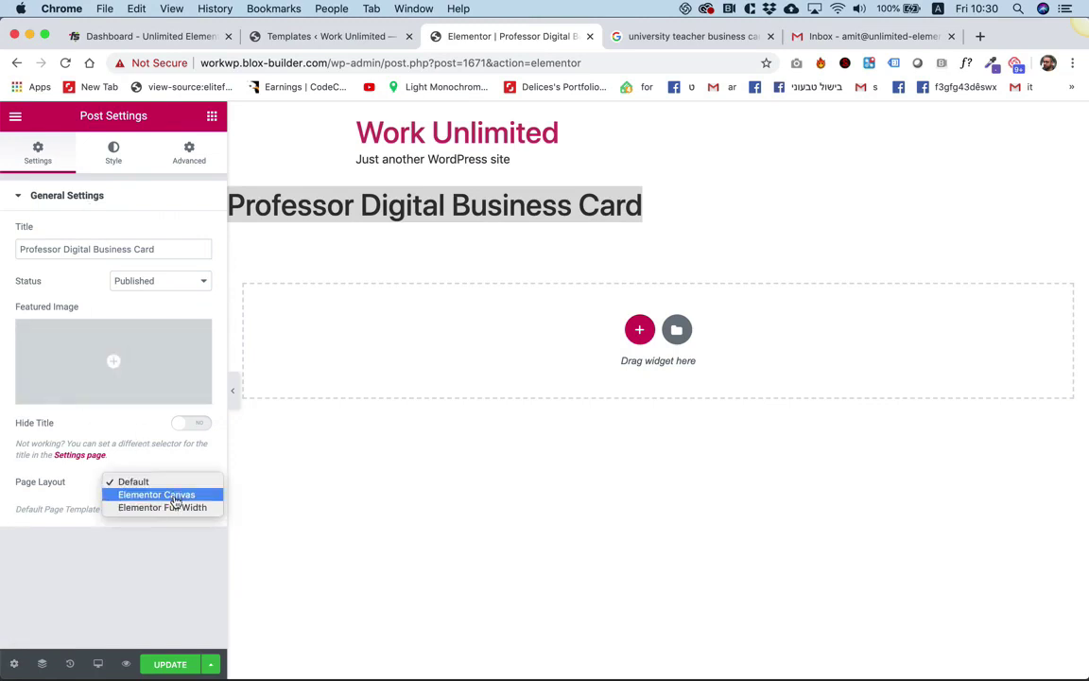
click(175, 495)
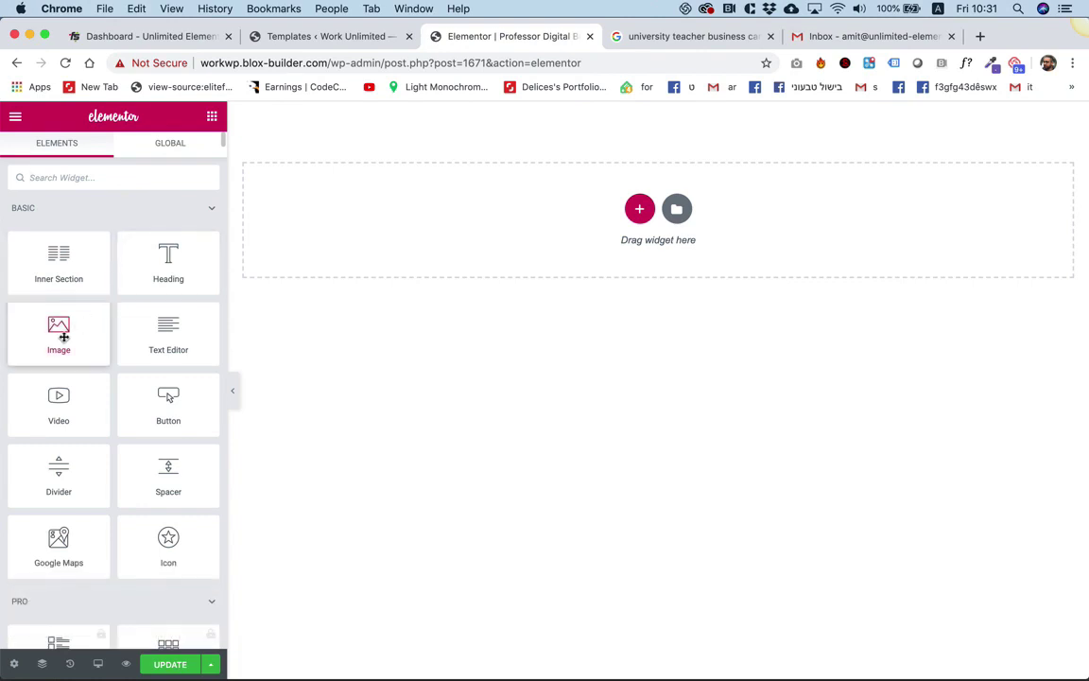
Add an Image widget to the empty section showing the uploaded un-logo.png logo.
drag(64, 336, 605, 221)
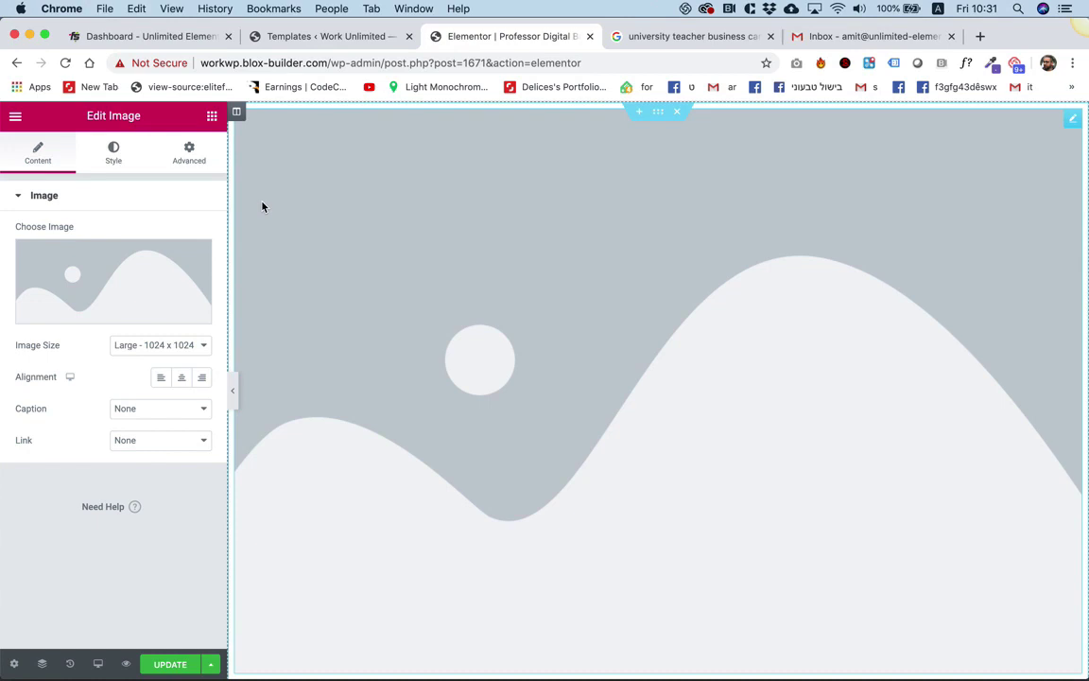
click(189, 239)
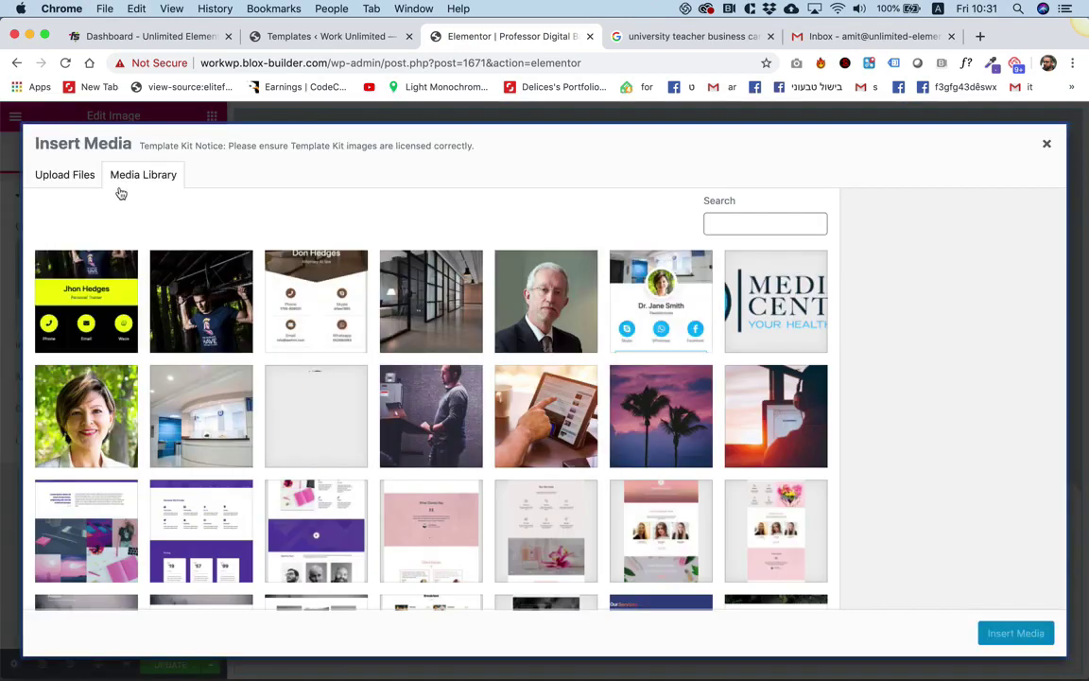
click(70, 178)
click(509, 391)
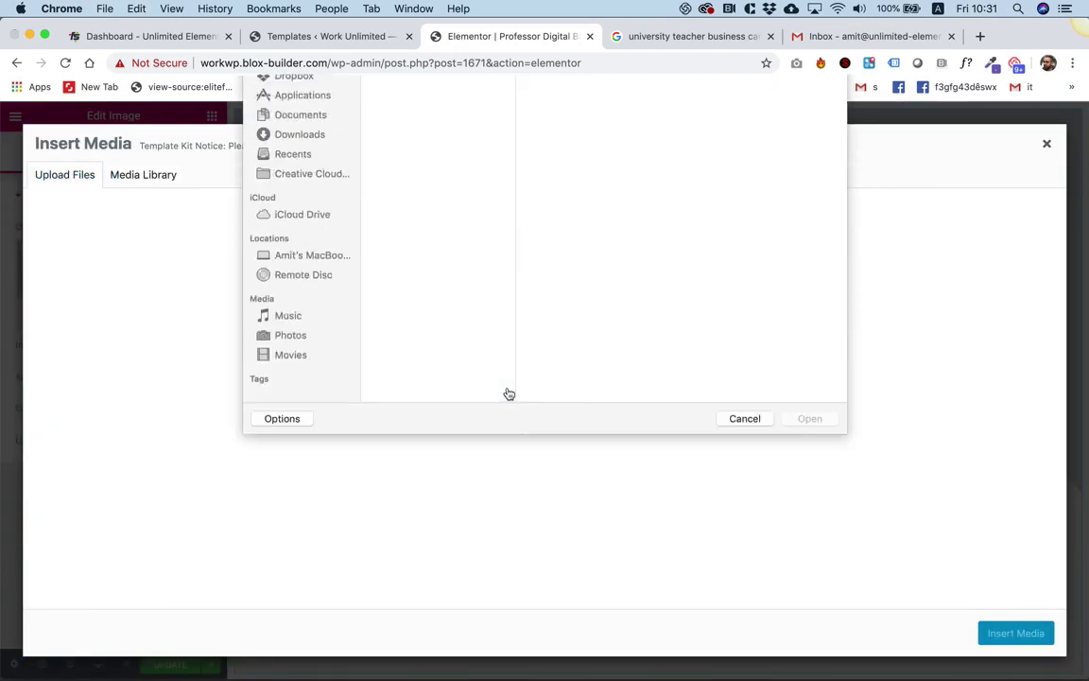
double_click(416, 114)
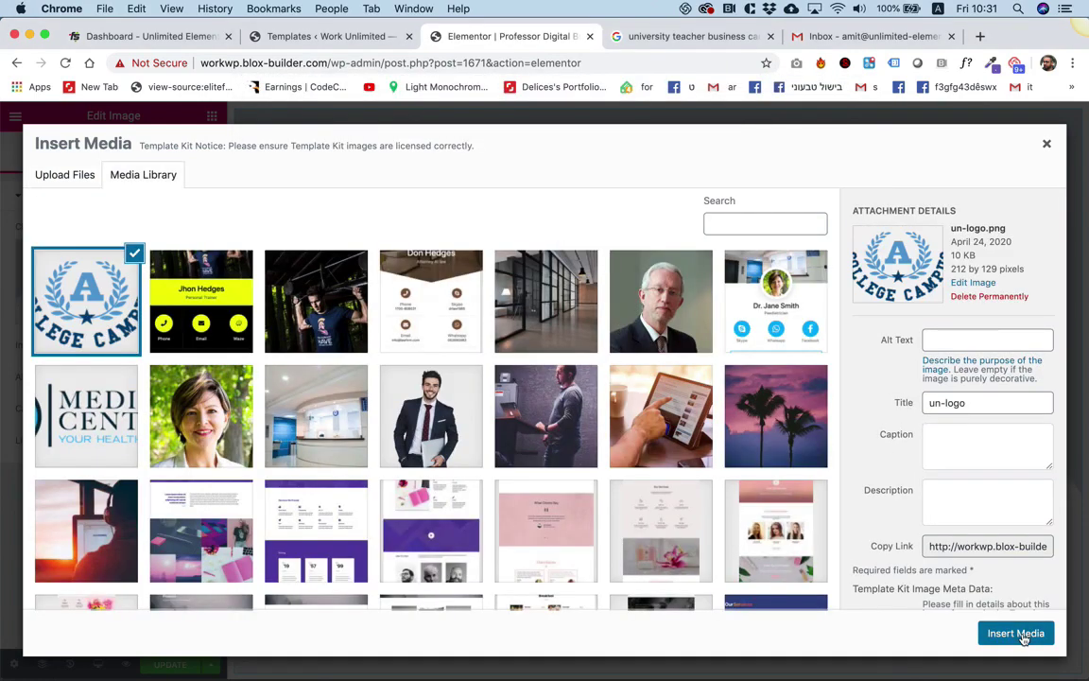
click(1019, 634)
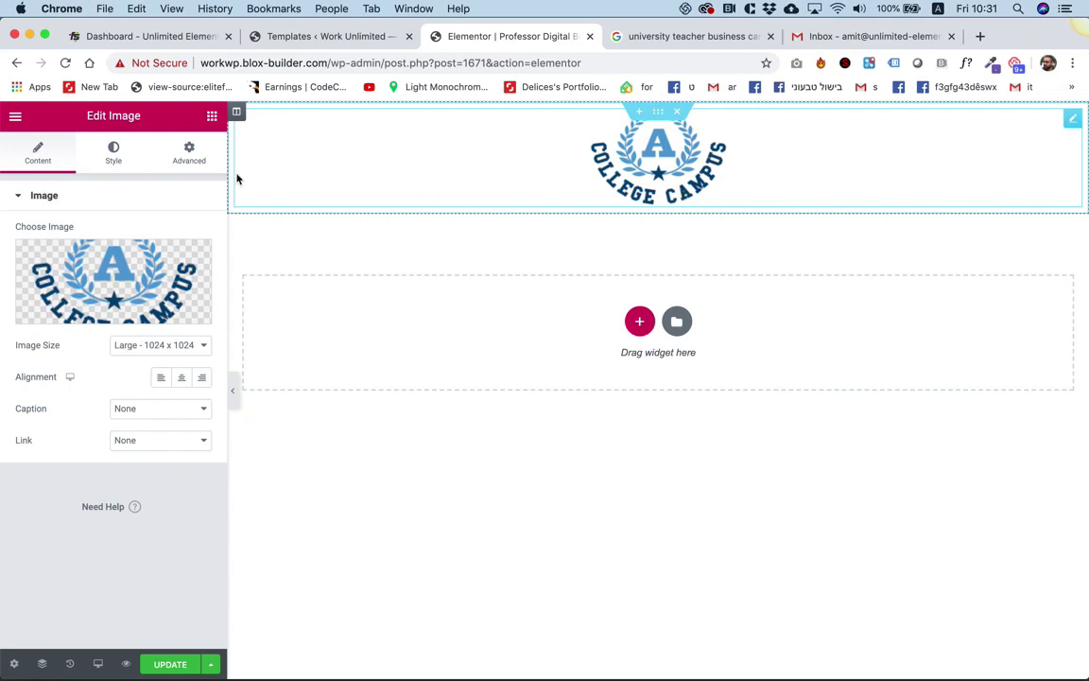
Shrink the logo image to a width of 123 px.
click(110, 162)
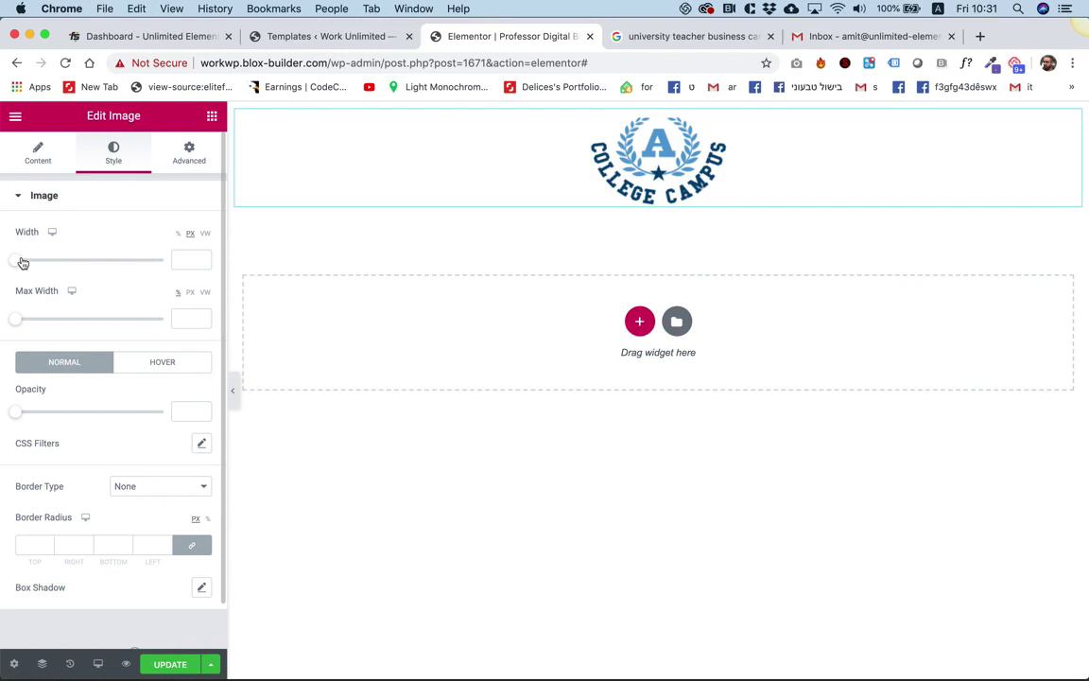
drag(22, 264, 40, 270)
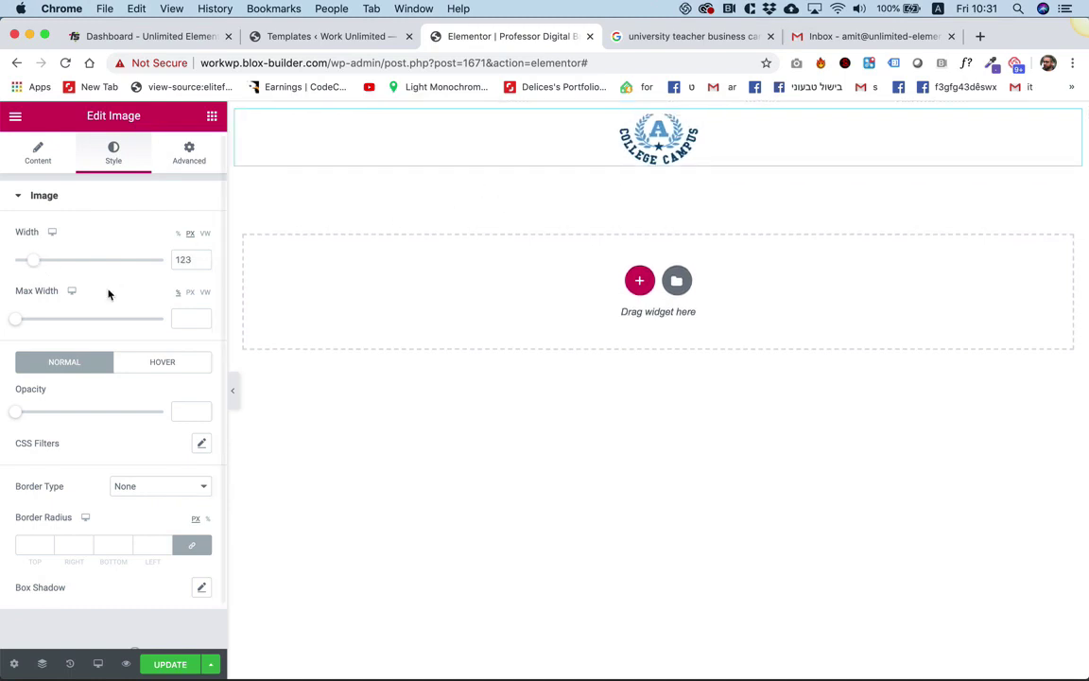
click(19, 323)
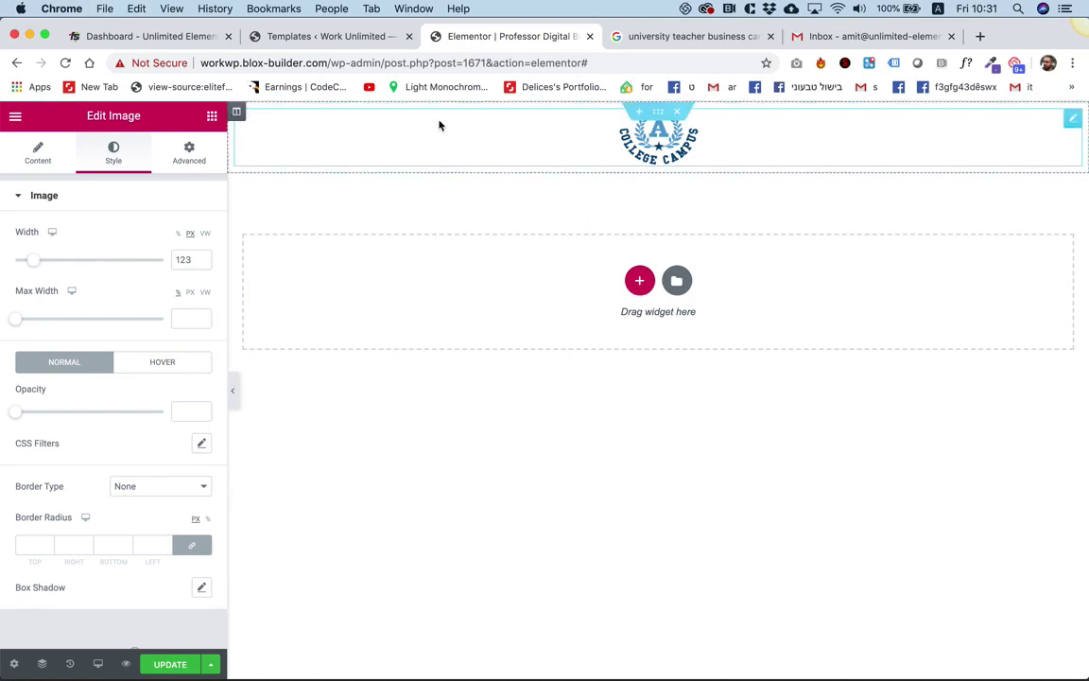
Box the logo section to 500 px content width and add a single-column section below it.
click(659, 115)
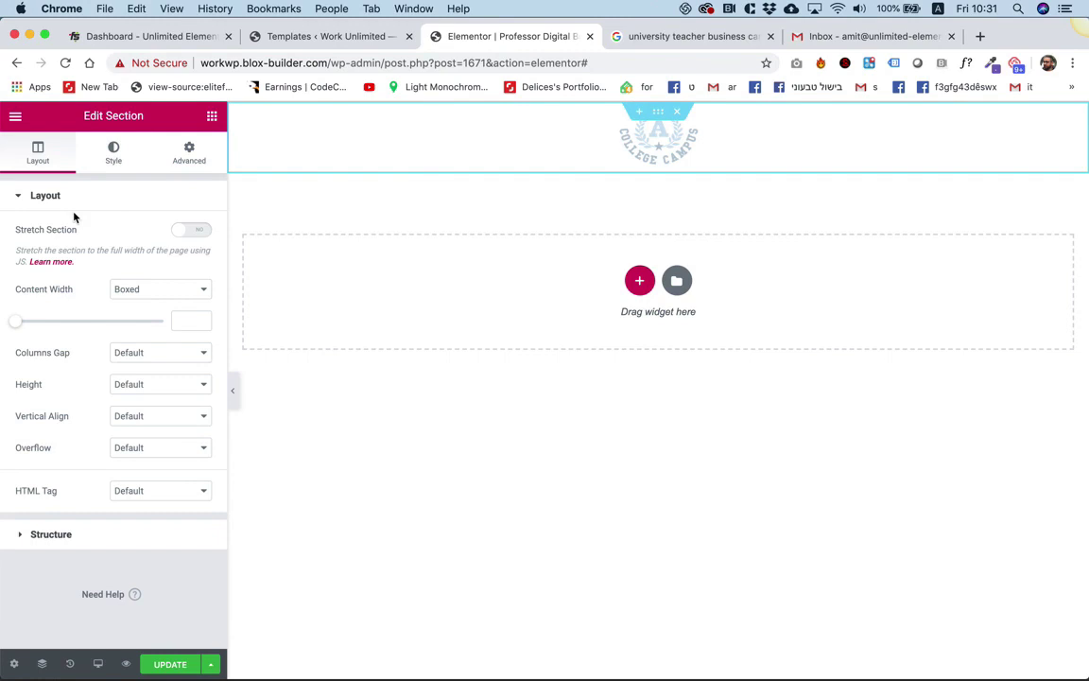
drag(18, 324, 7, 324)
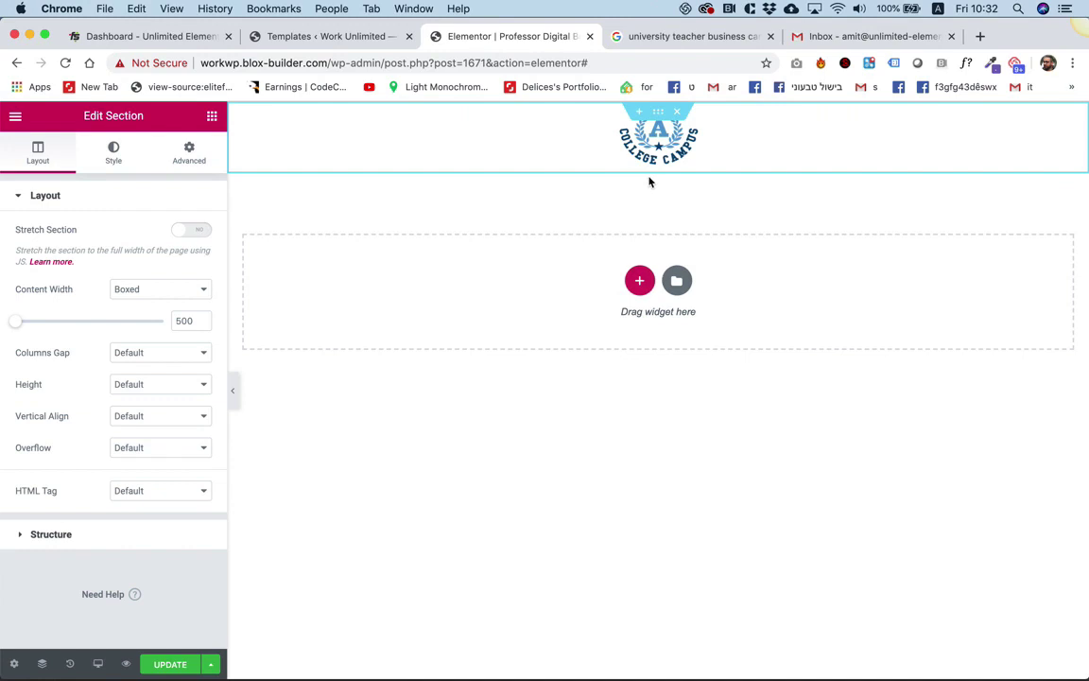
click(641, 281)
click(449, 315)
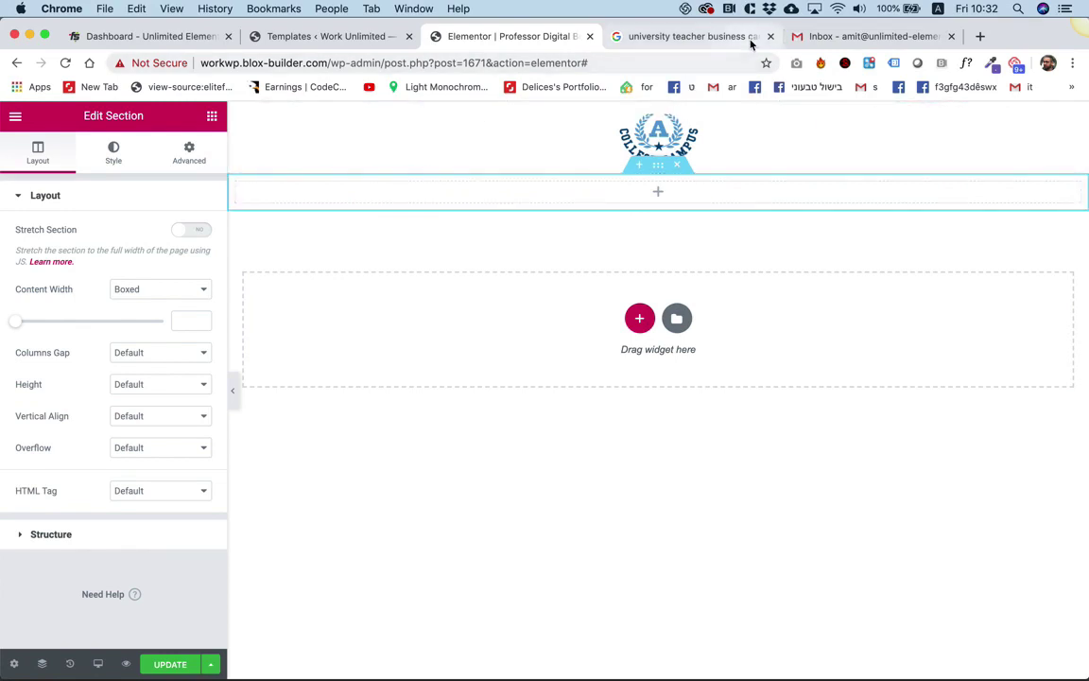
Go to the Unsplash website in the browser.
click(643, 38)
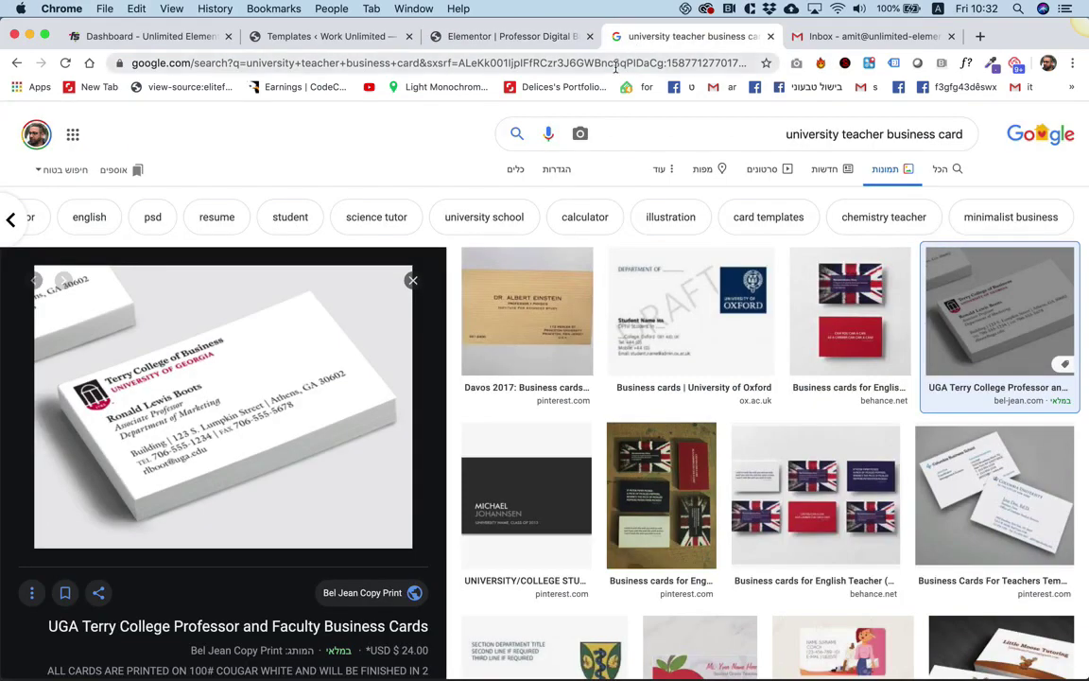
click(615, 63)
text(unsplash.com/s/photos/face)
key(Return)
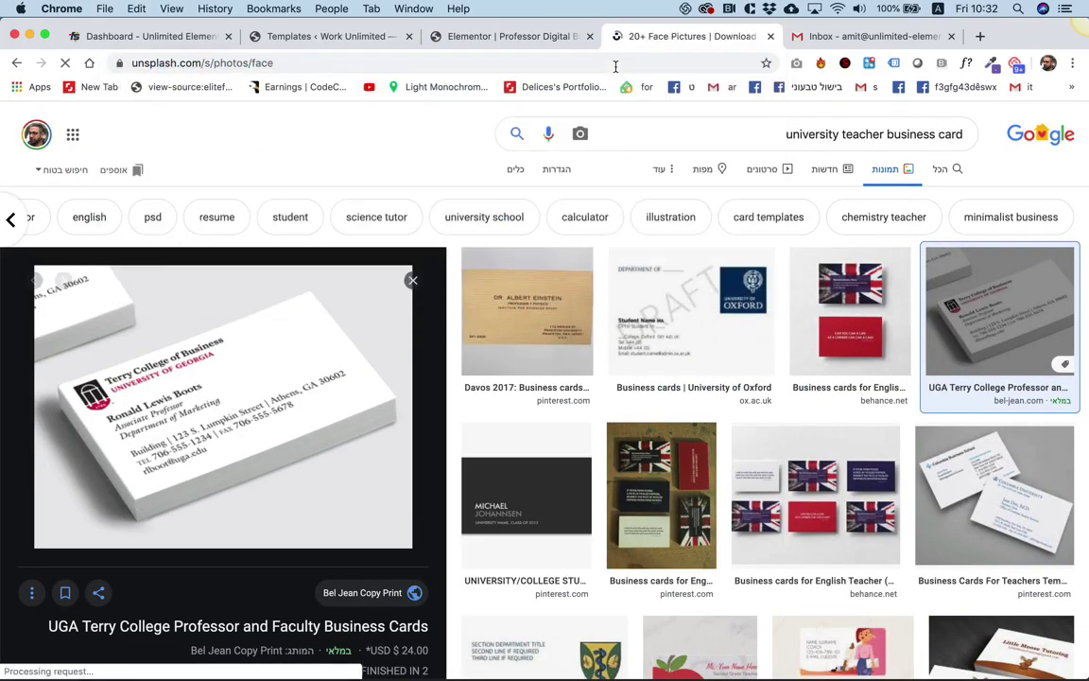
Search Unsplash for 'university' and browse the photo results.
click(365, 134)
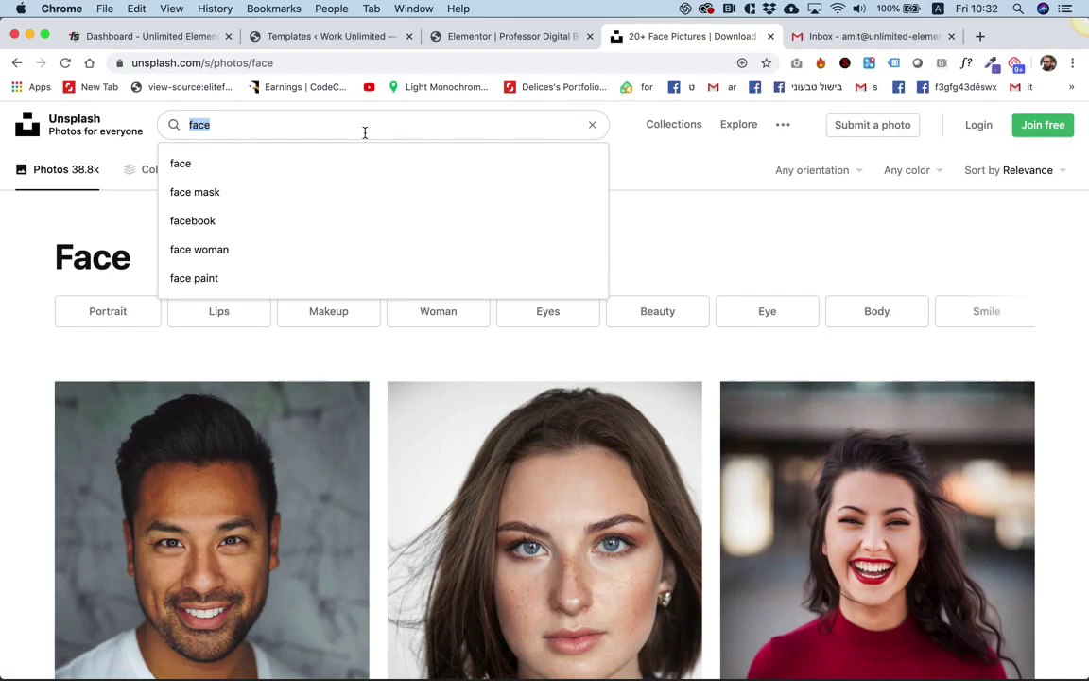
text(u)
key(BackSpace)
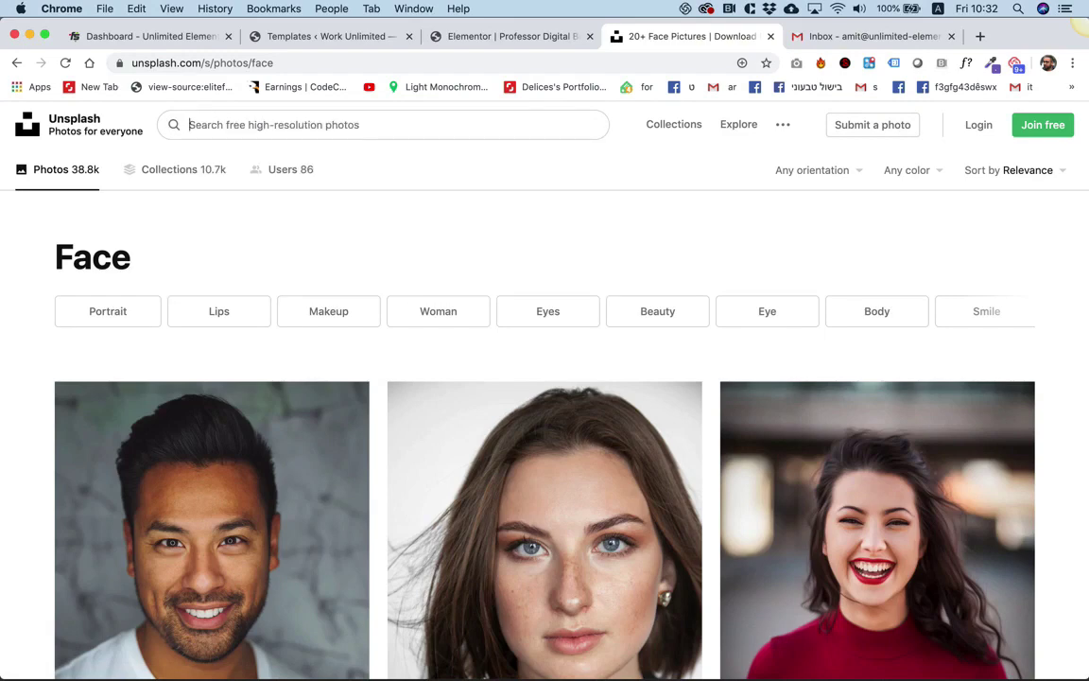
text(unive)
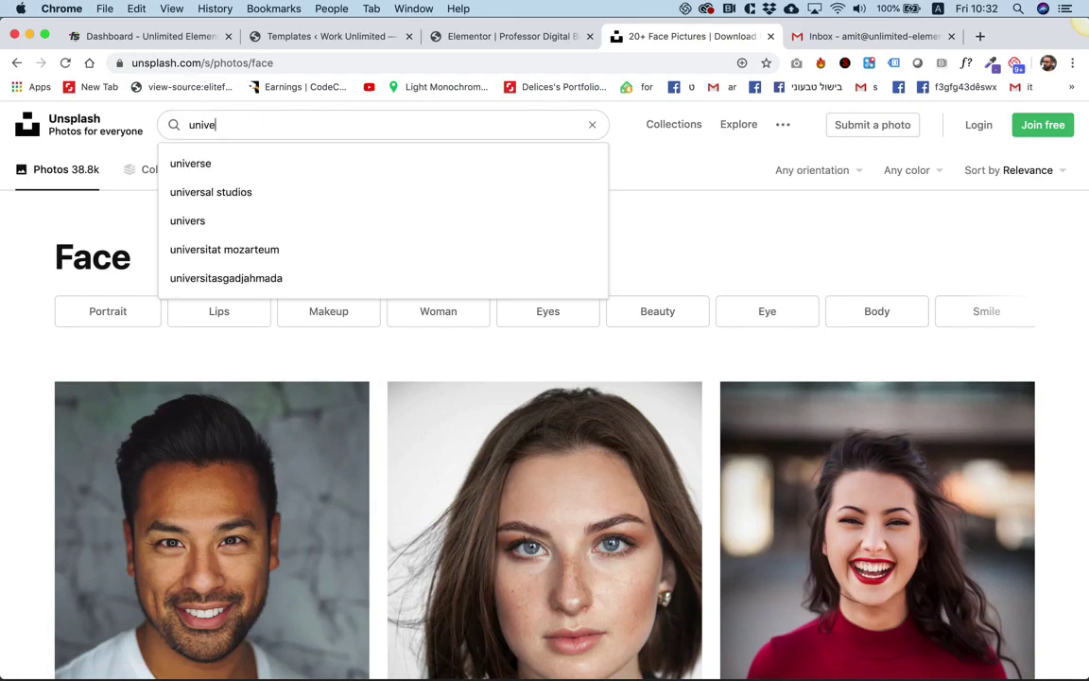
text(rsity)
key(Return)
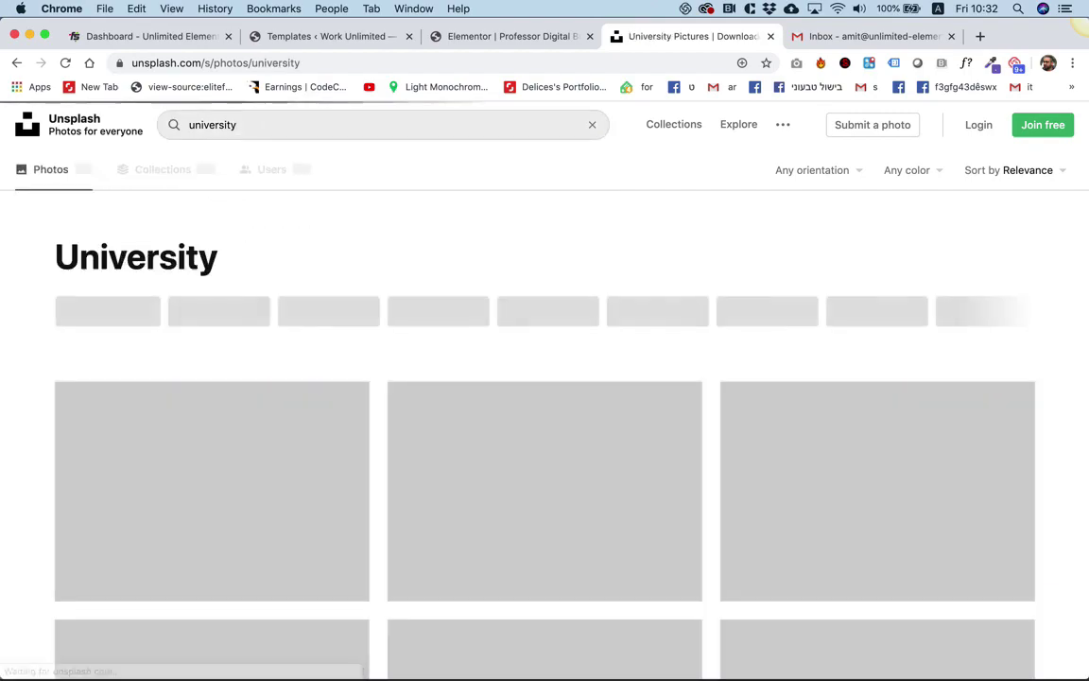
scroll(368, 236, down, 5)
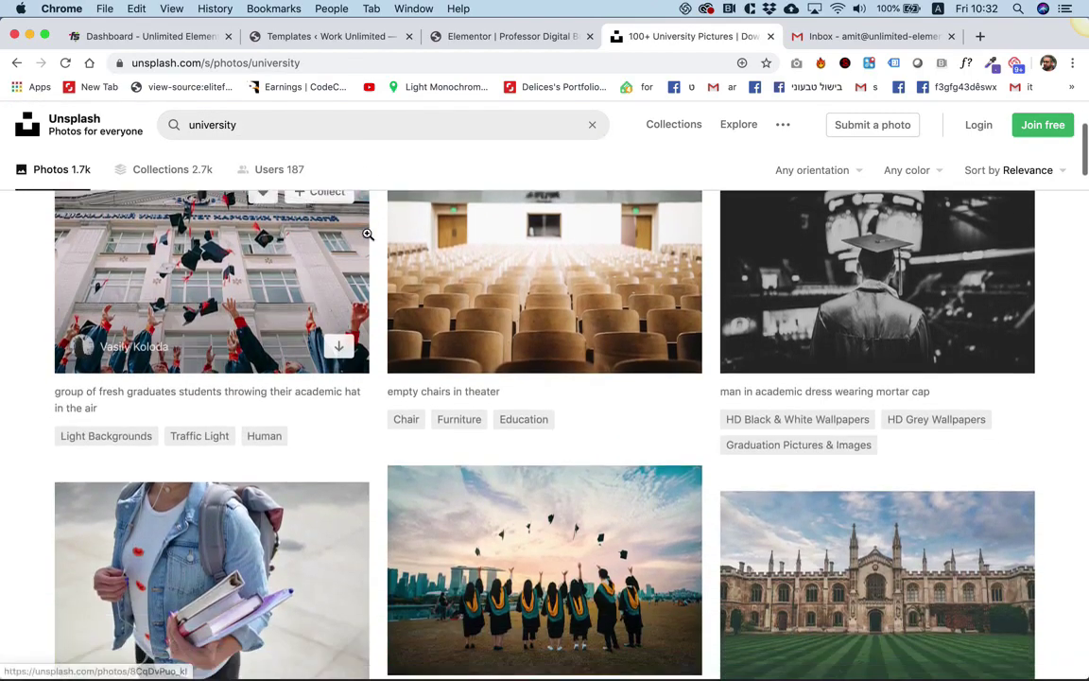
scroll(368, 233, down, 1)
scroll(368, 233, up, 3)
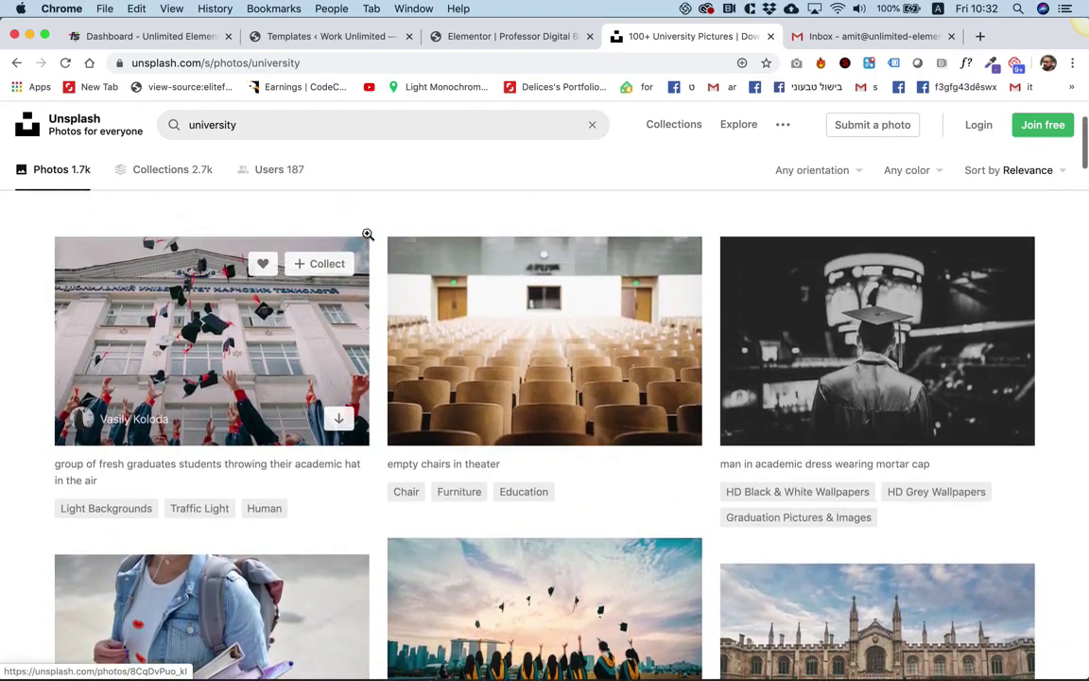
scroll(368, 234, down, 2)
scroll(689, 448, down, 1)
scroll(691, 448, up, 3)
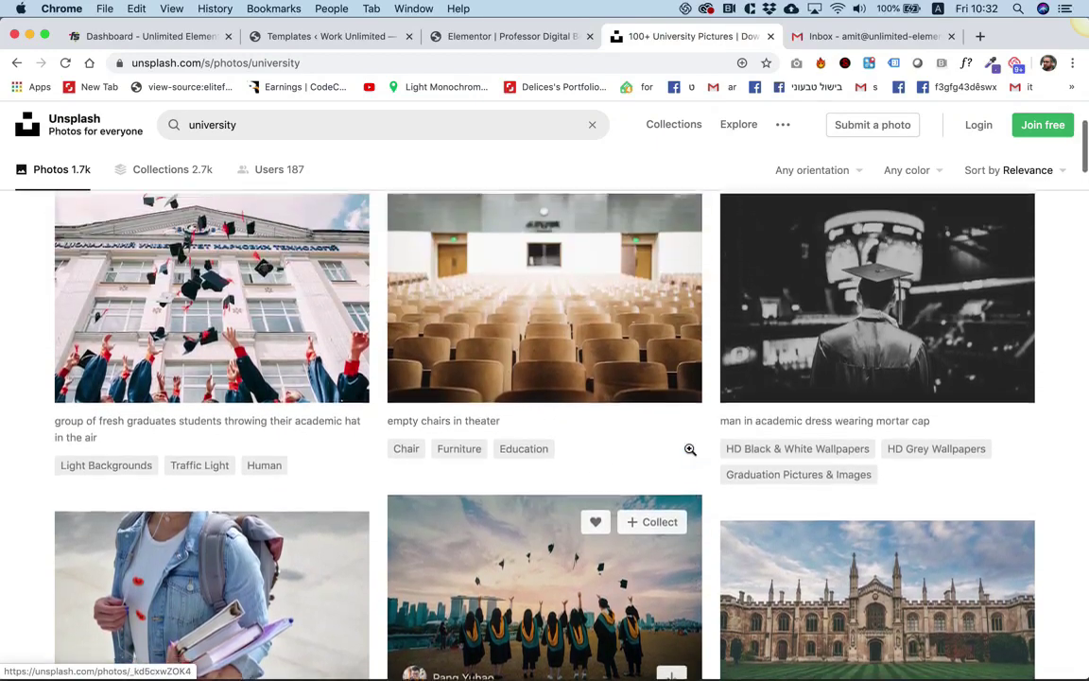
scroll(690, 449, down, 10)
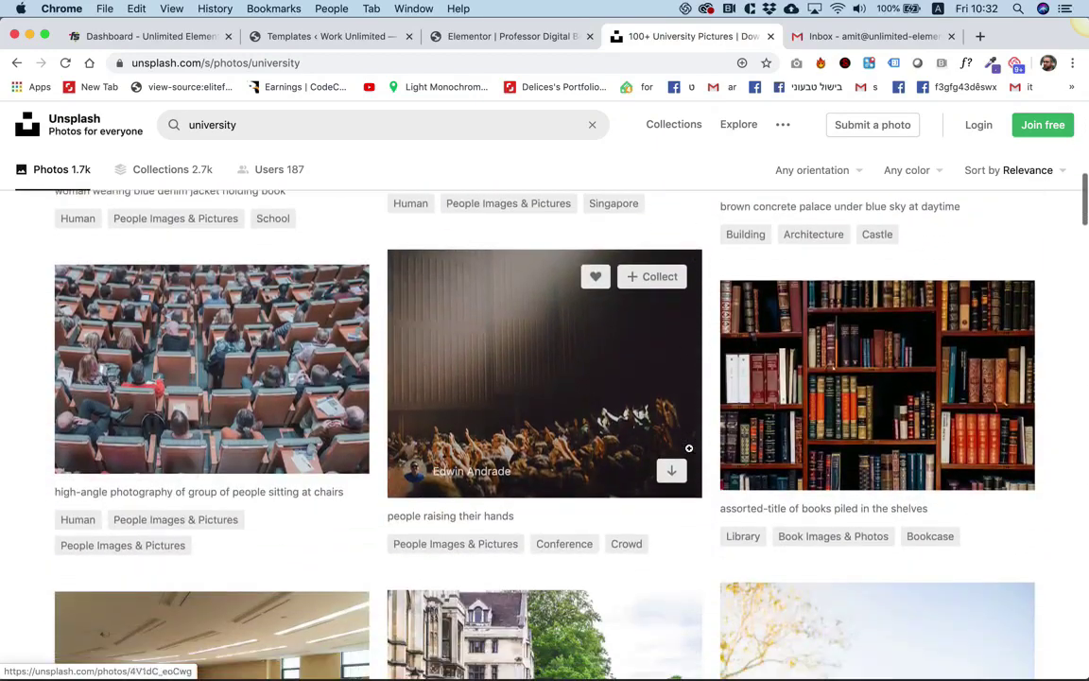
scroll(690, 449, down, 3)
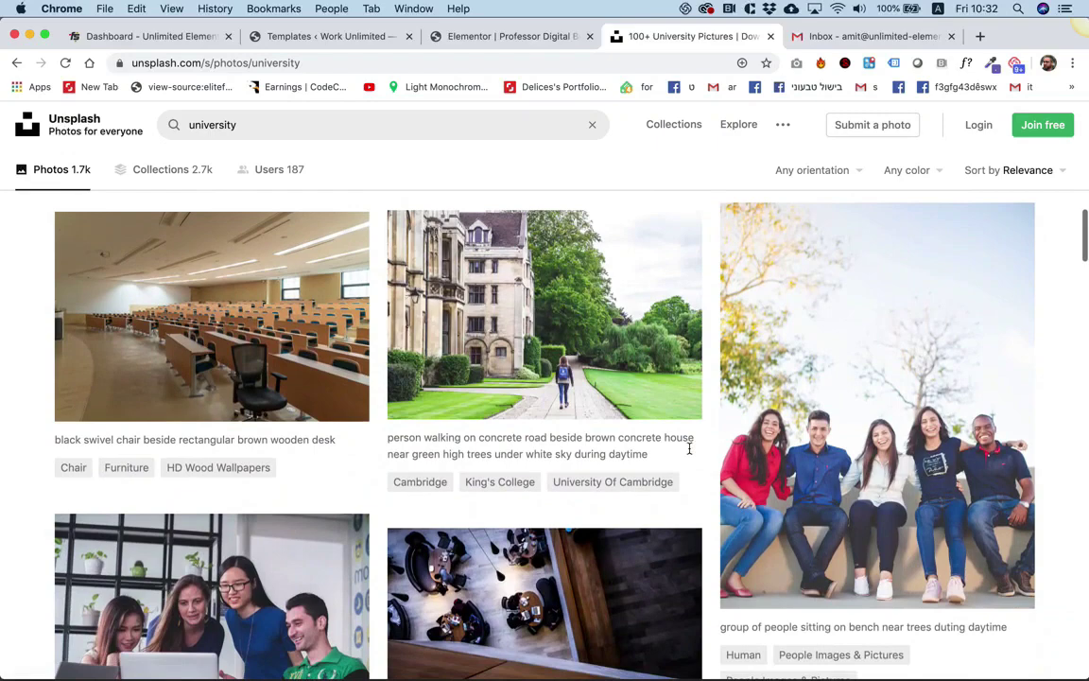
scroll(689, 454, up, 5)
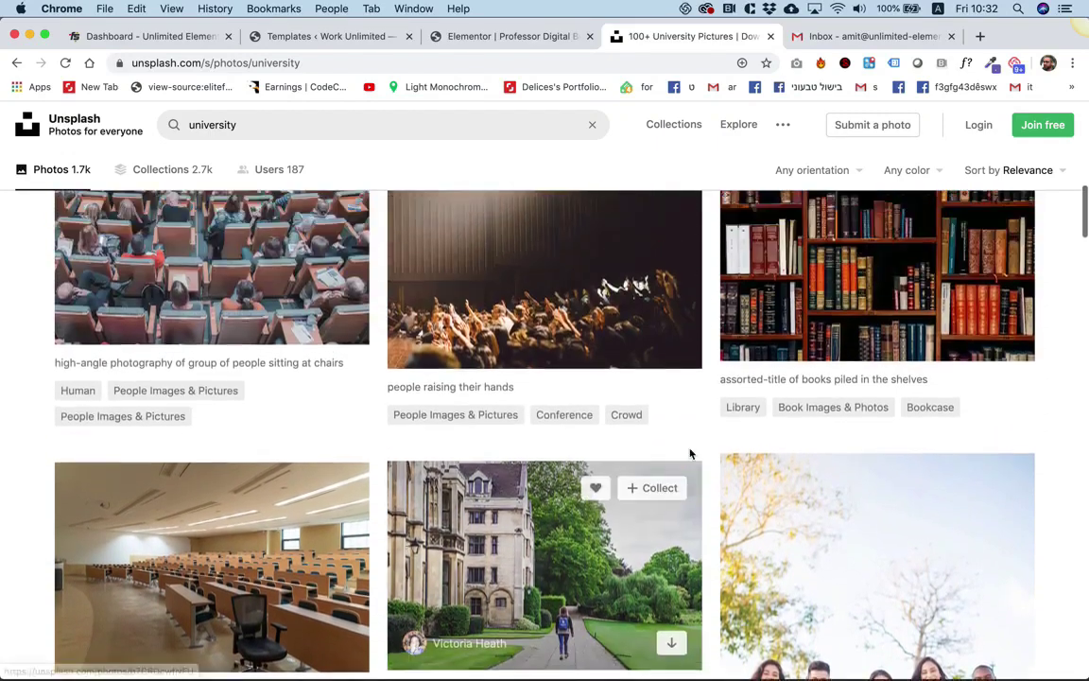
scroll(691, 454, up, 3)
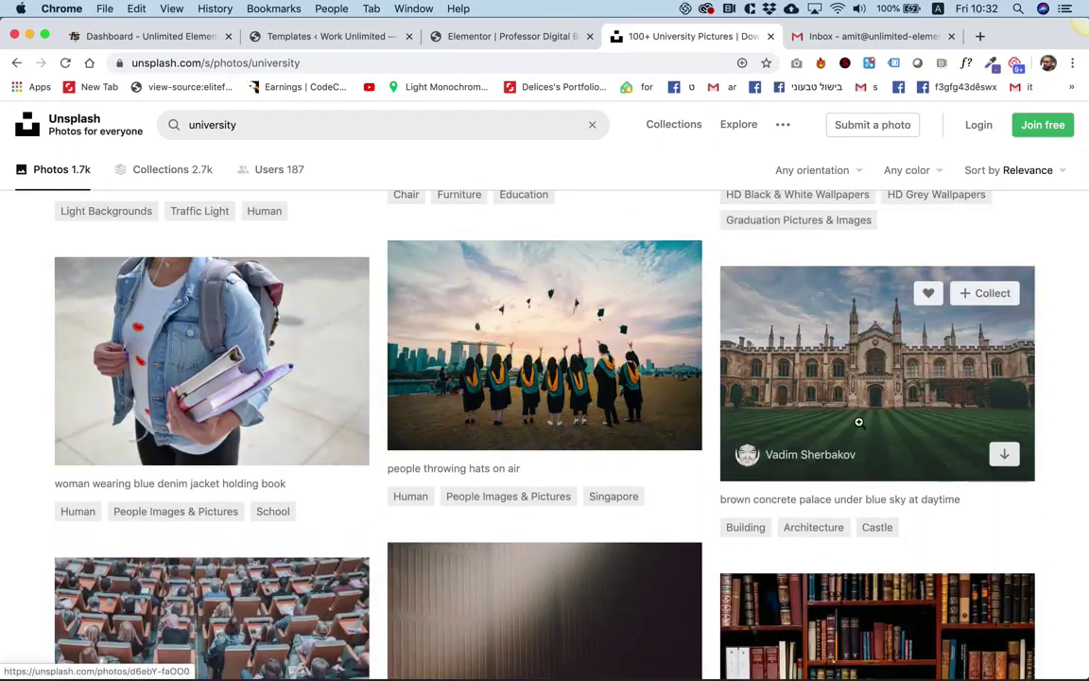
Download the palace-and-lawn photo as university.jpeg and return to the Elementor editor.
click(880, 362)
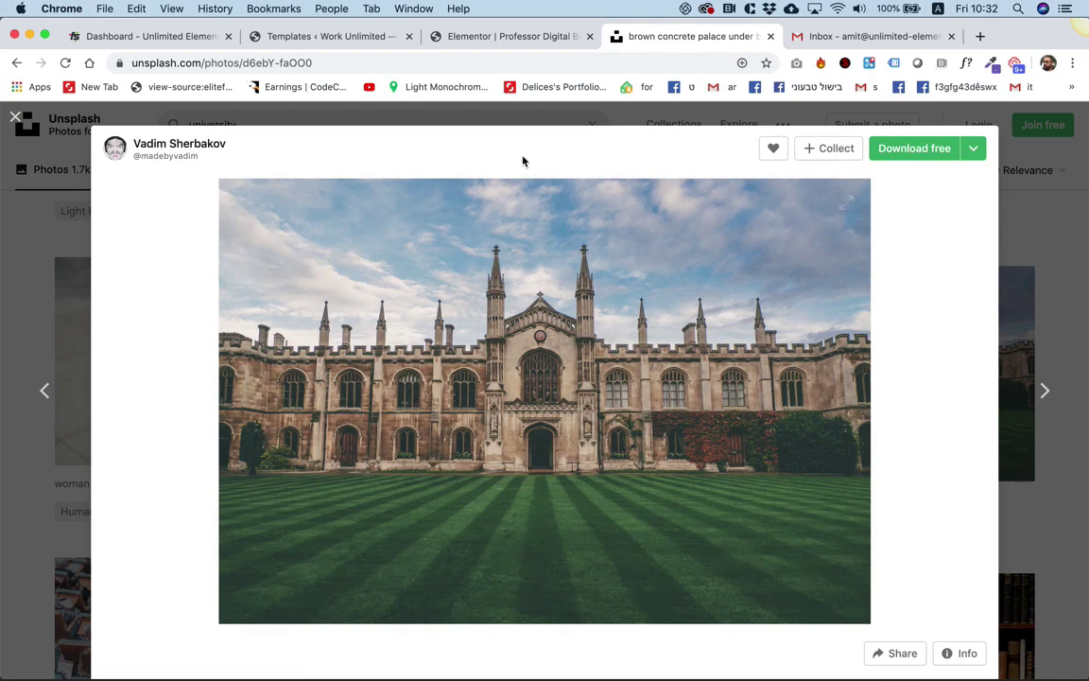
right_click(559, 321)
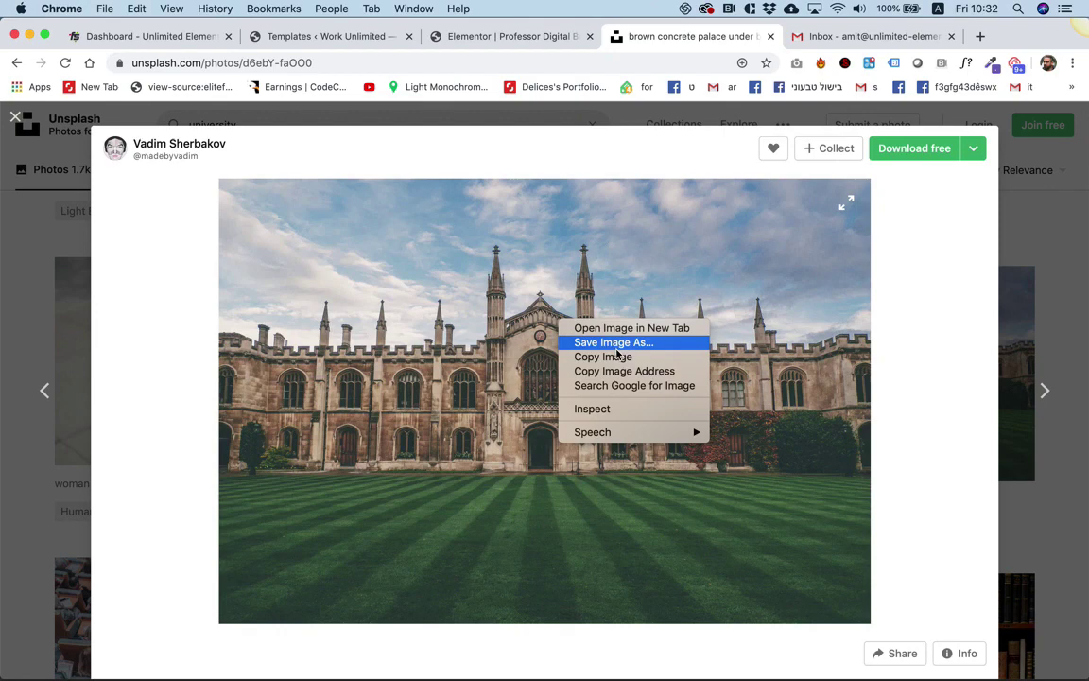
click(551, 319)
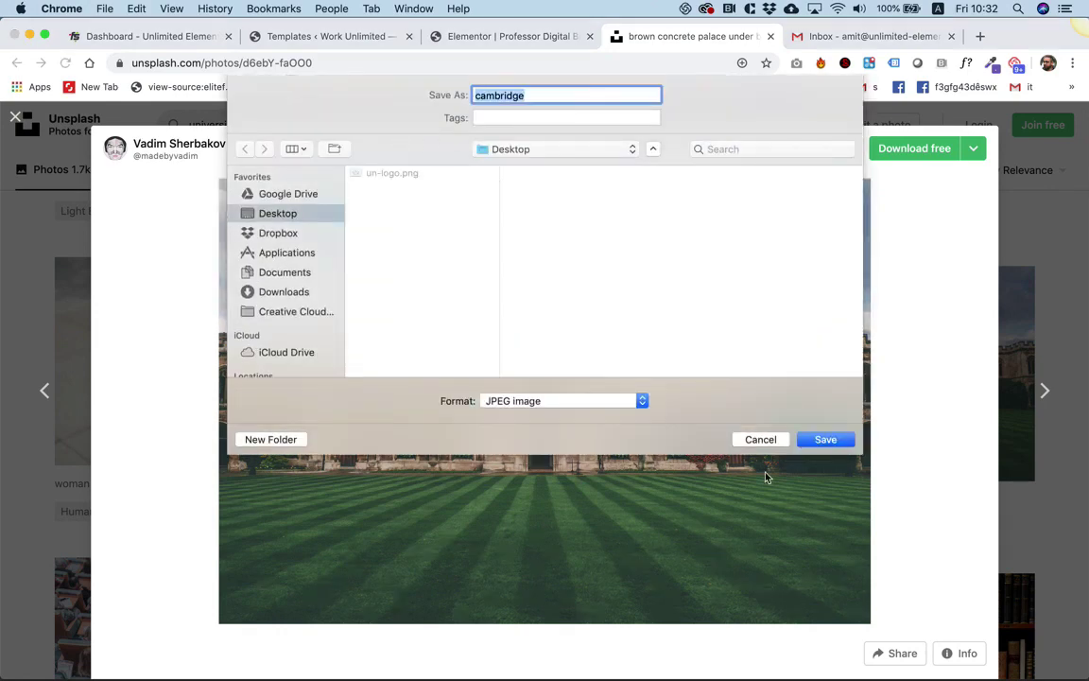
text(university)
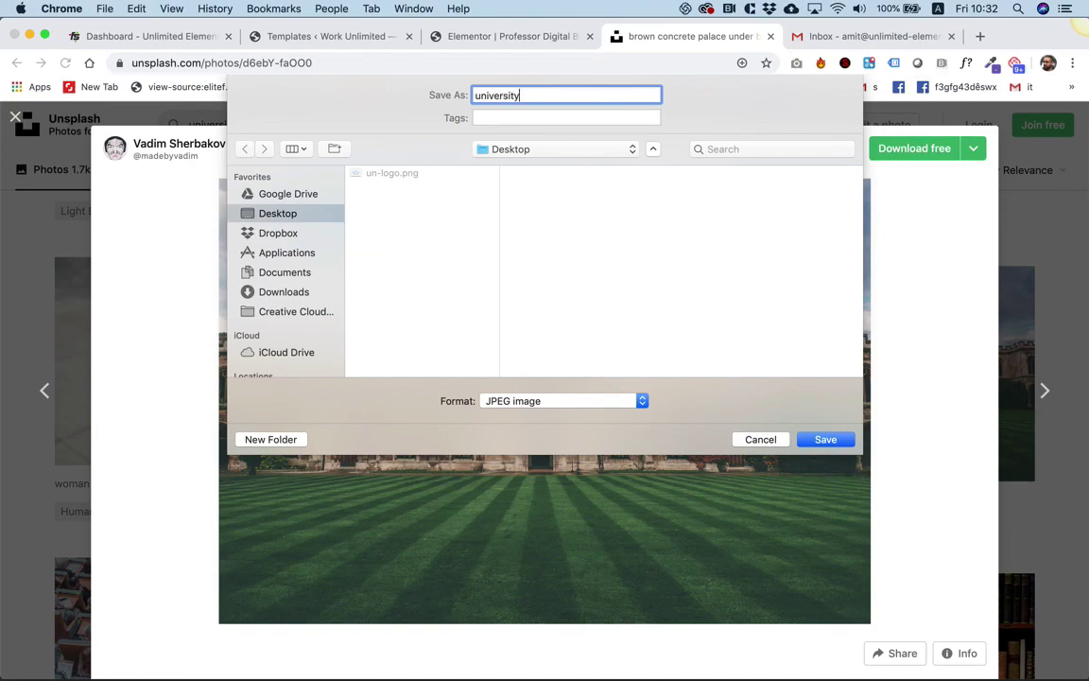
key(Return)
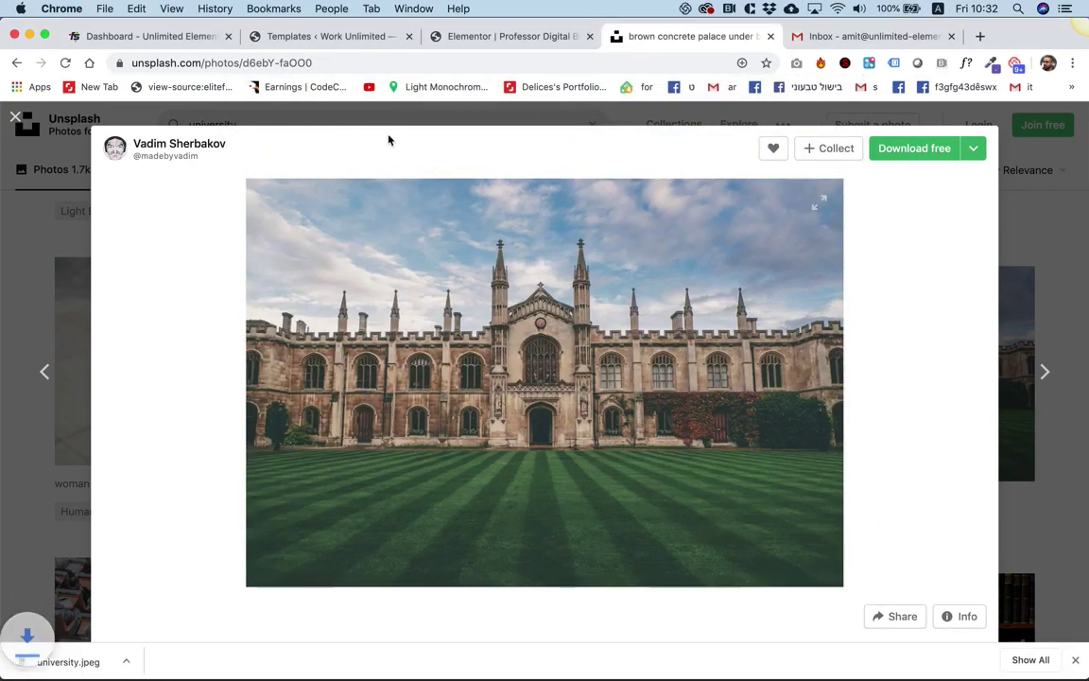
click(446, 39)
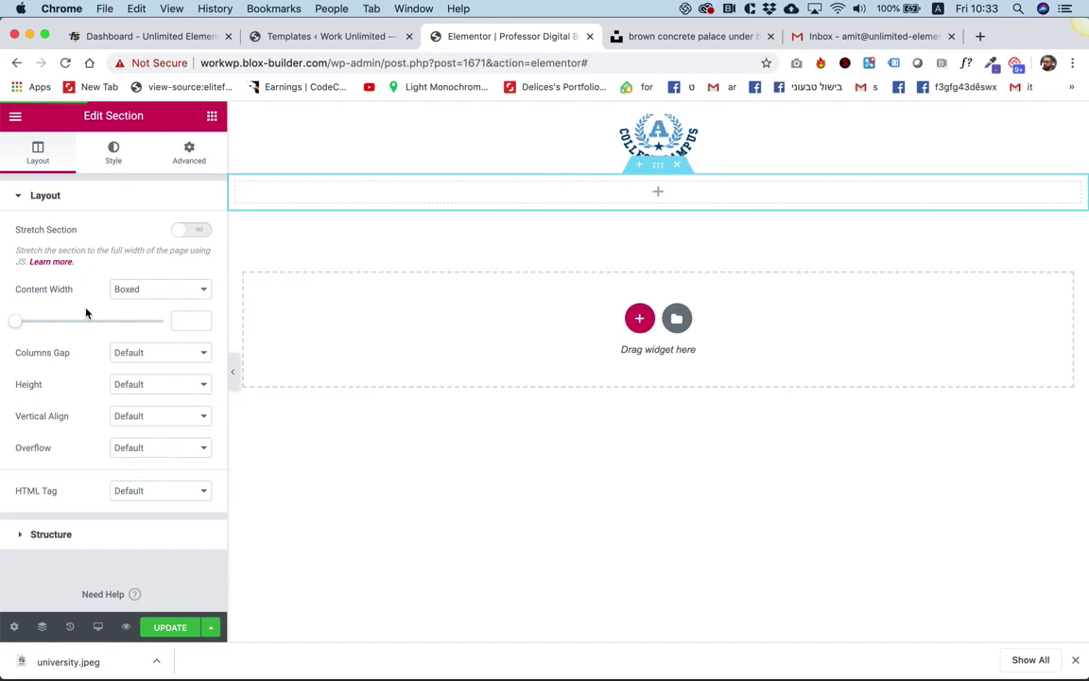
Box the new section to 500 px content width and place a 50 px Spacer widget in it.
drag(18, 328, 9, 326)
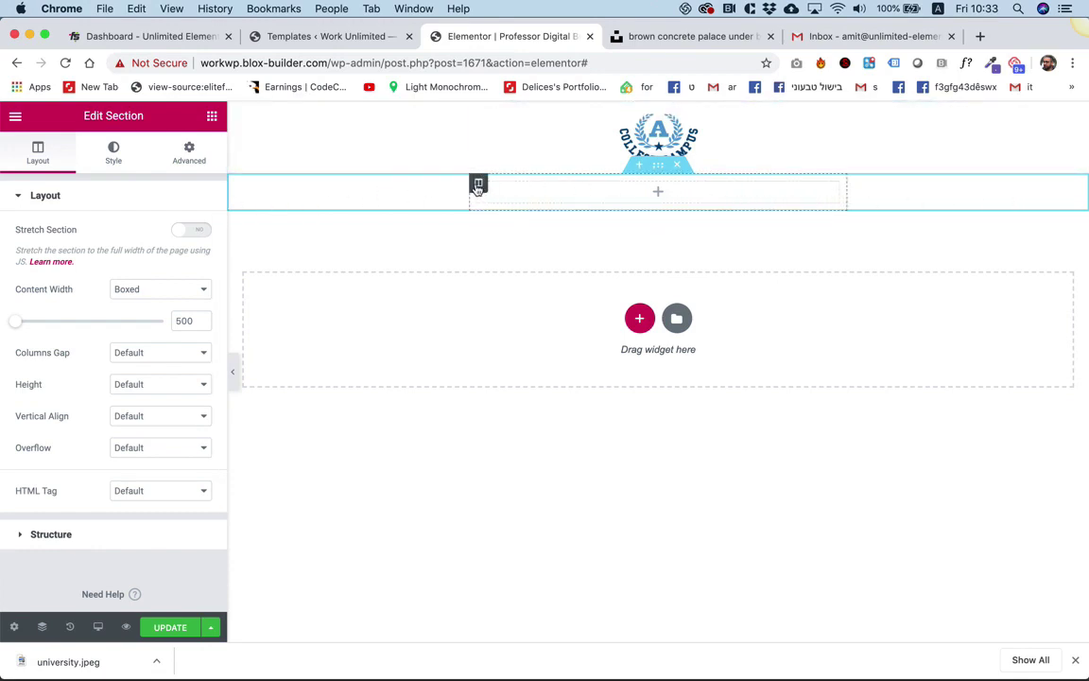
click(478, 185)
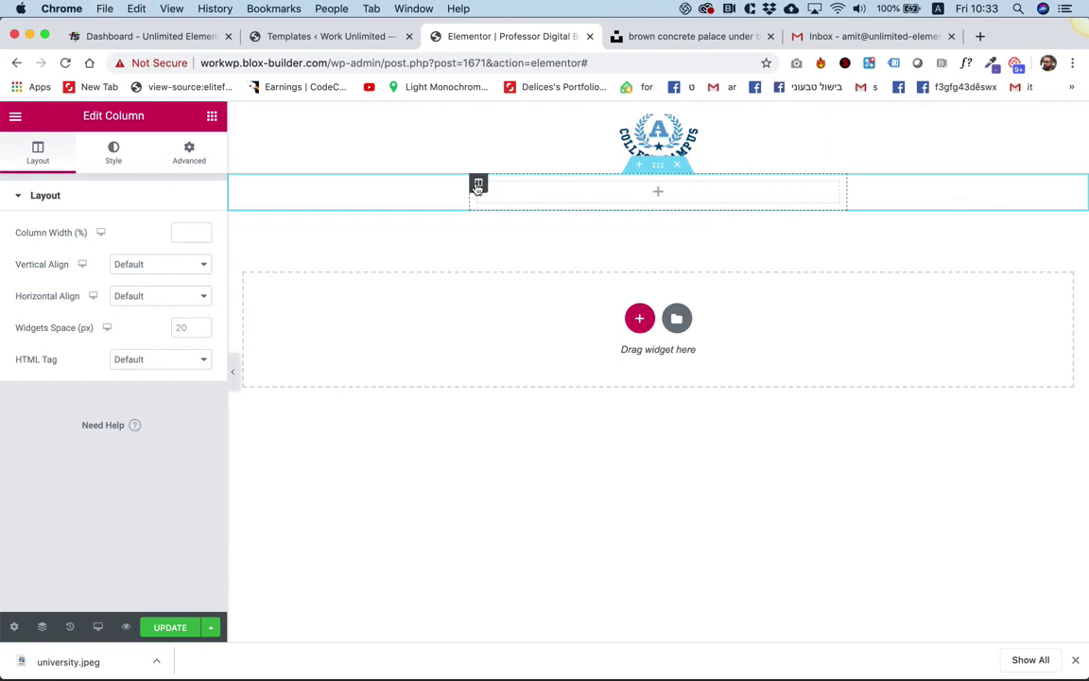
click(19, 119)
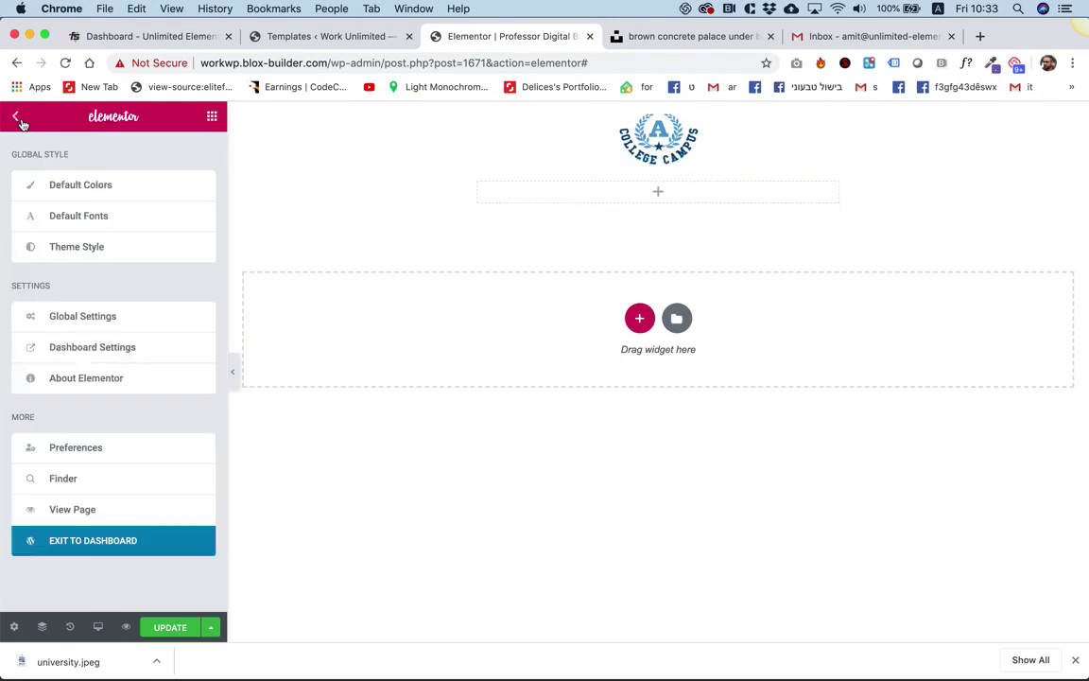
click(212, 119)
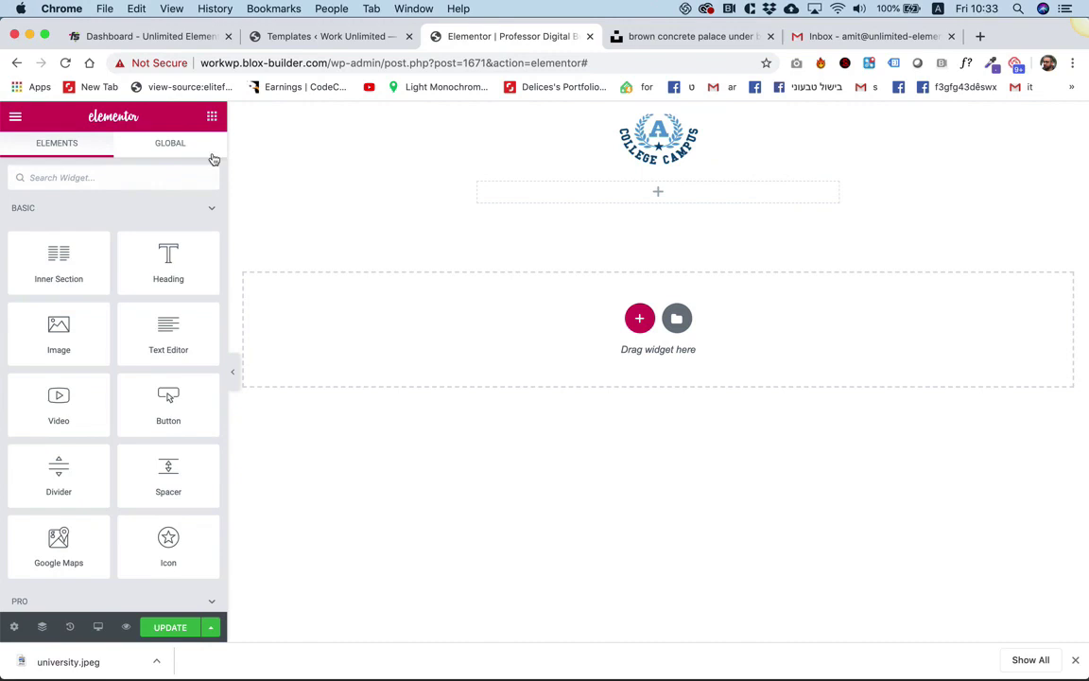
drag(148, 482, 621, 195)
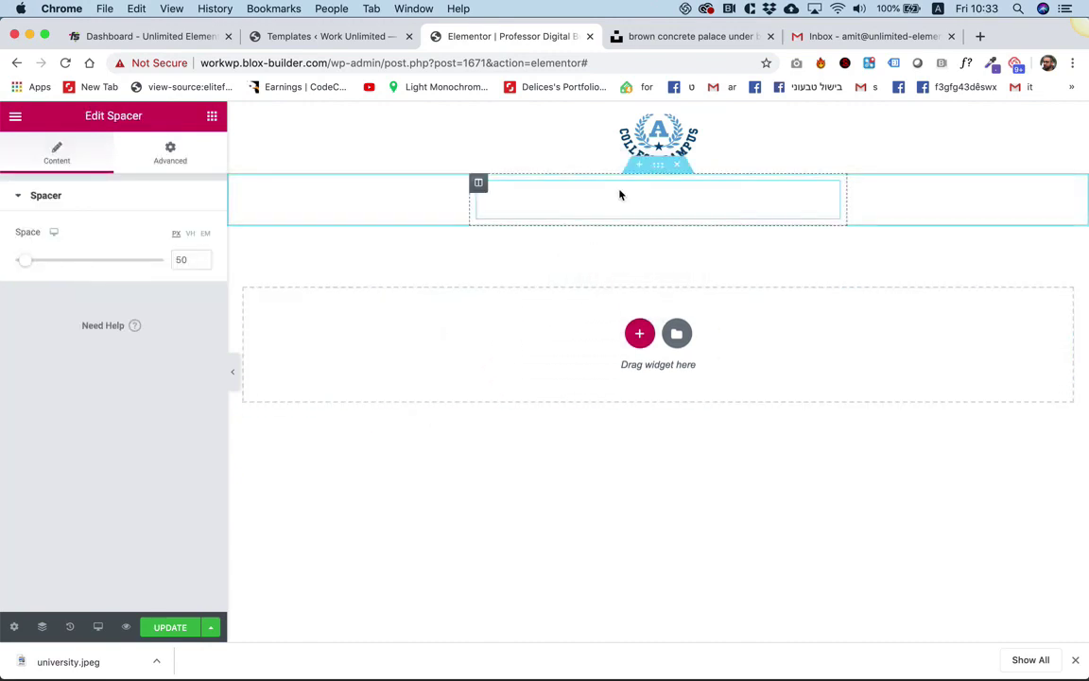
Give the spacer's column a classic background image using the uploaded university.jpeg.
click(478, 184)
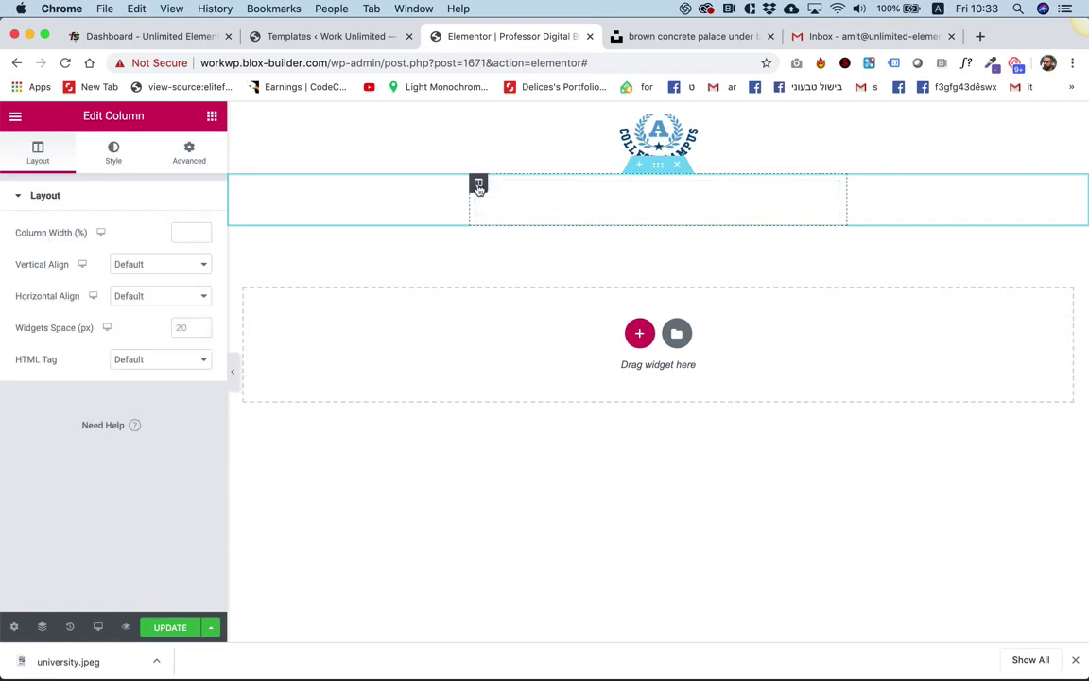
click(113, 151)
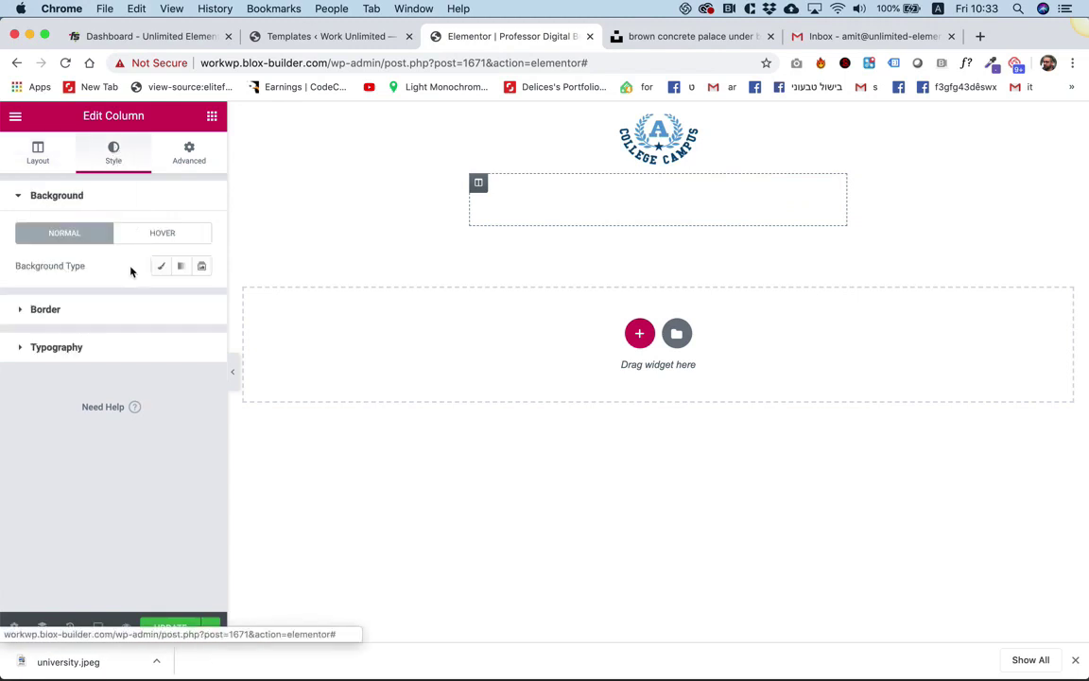
click(161, 265)
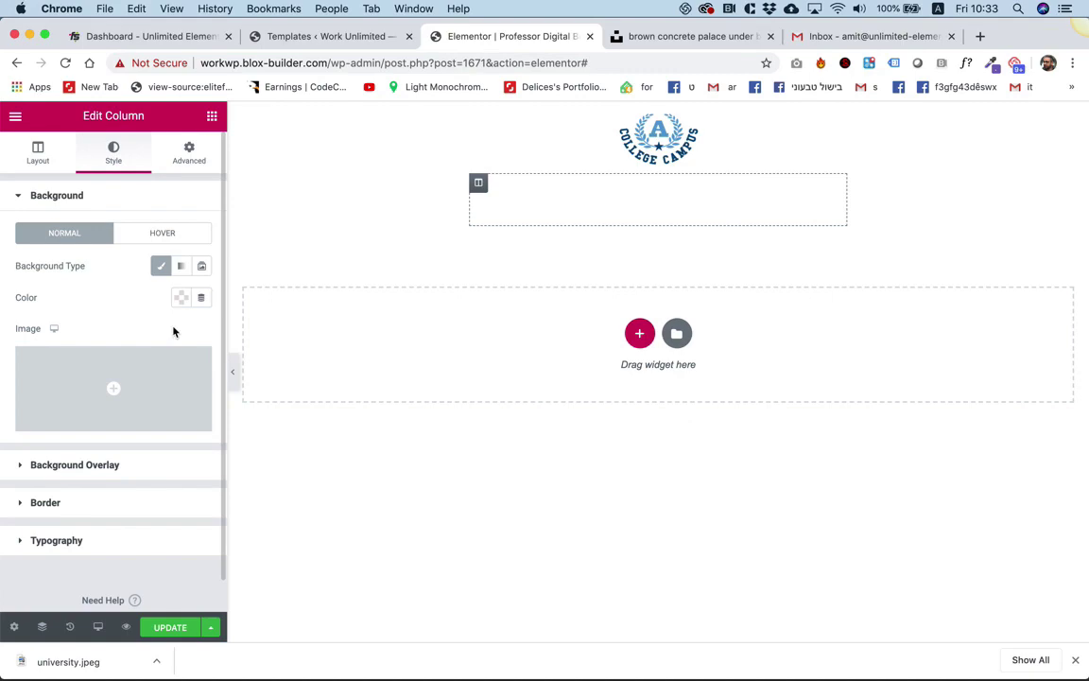
click(152, 364)
click(63, 175)
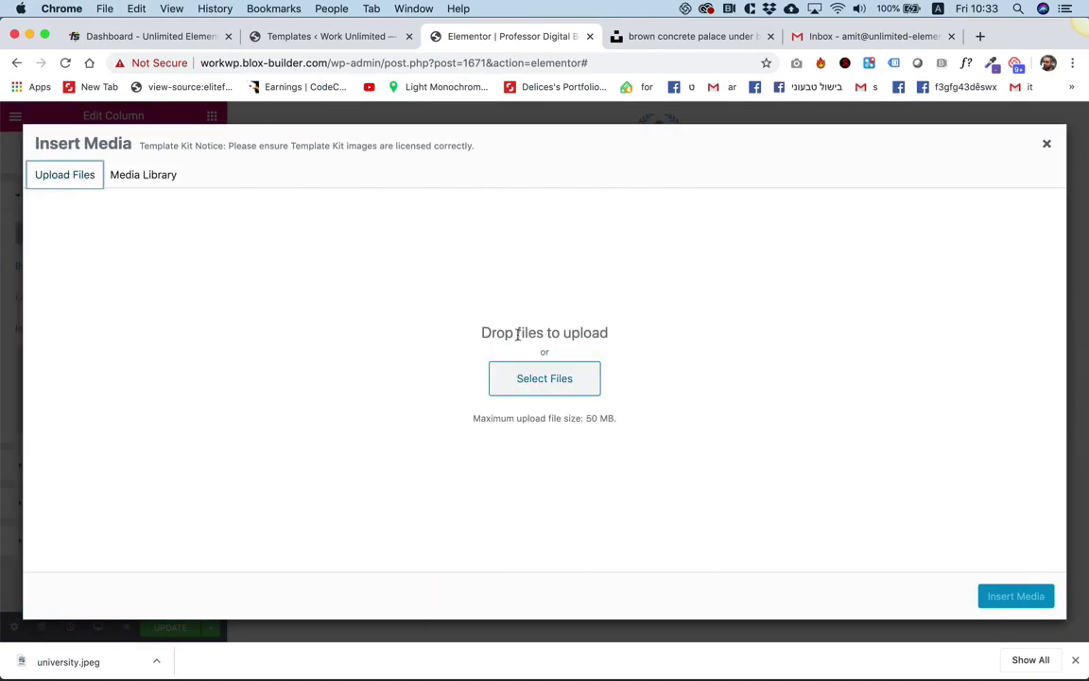
click(553, 376)
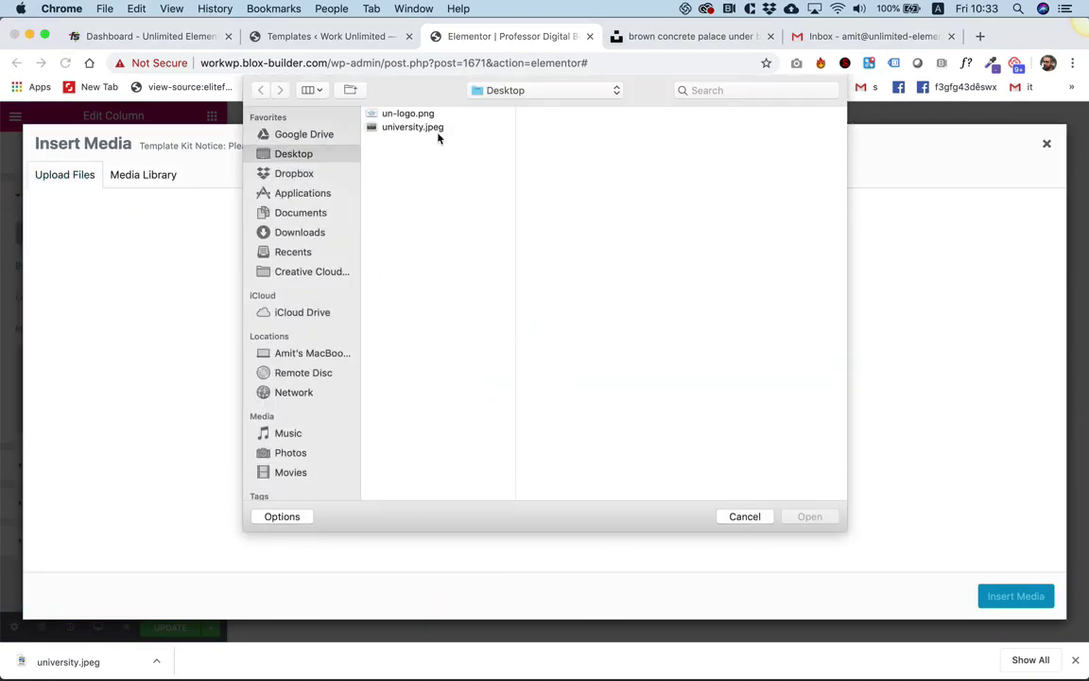
click(436, 129)
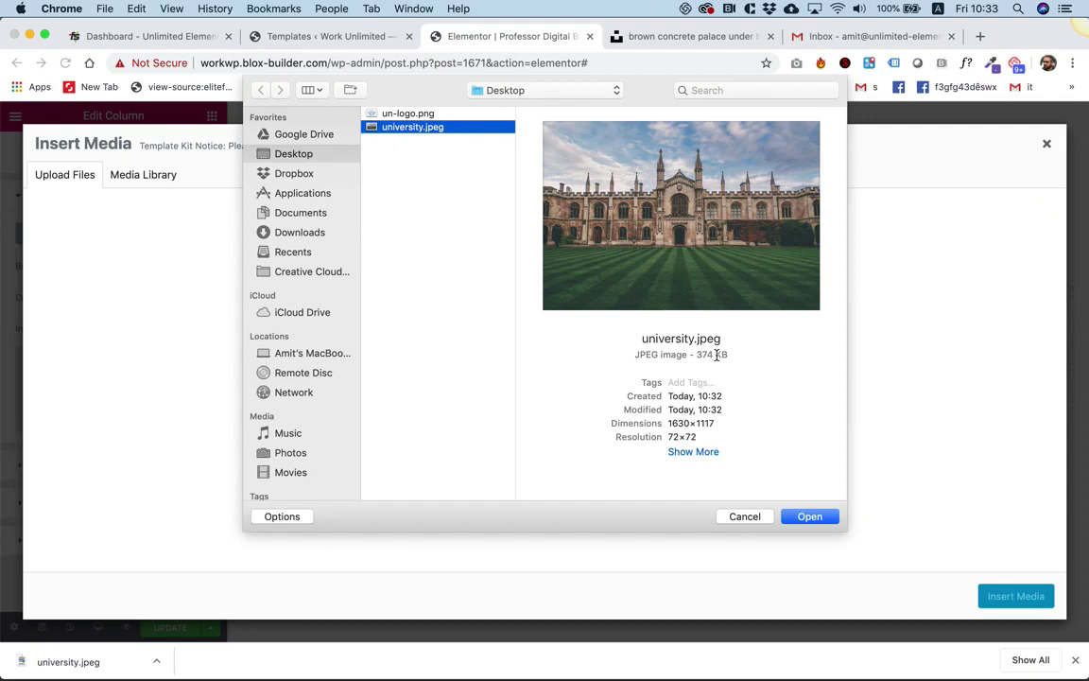
key(Return)
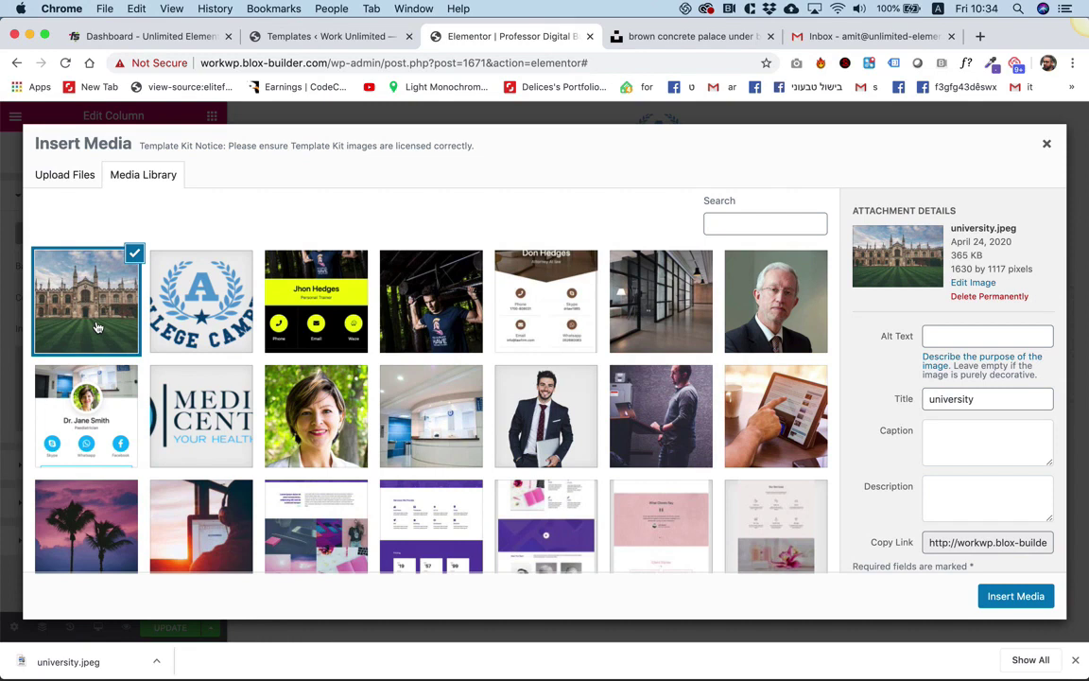
click(1034, 596)
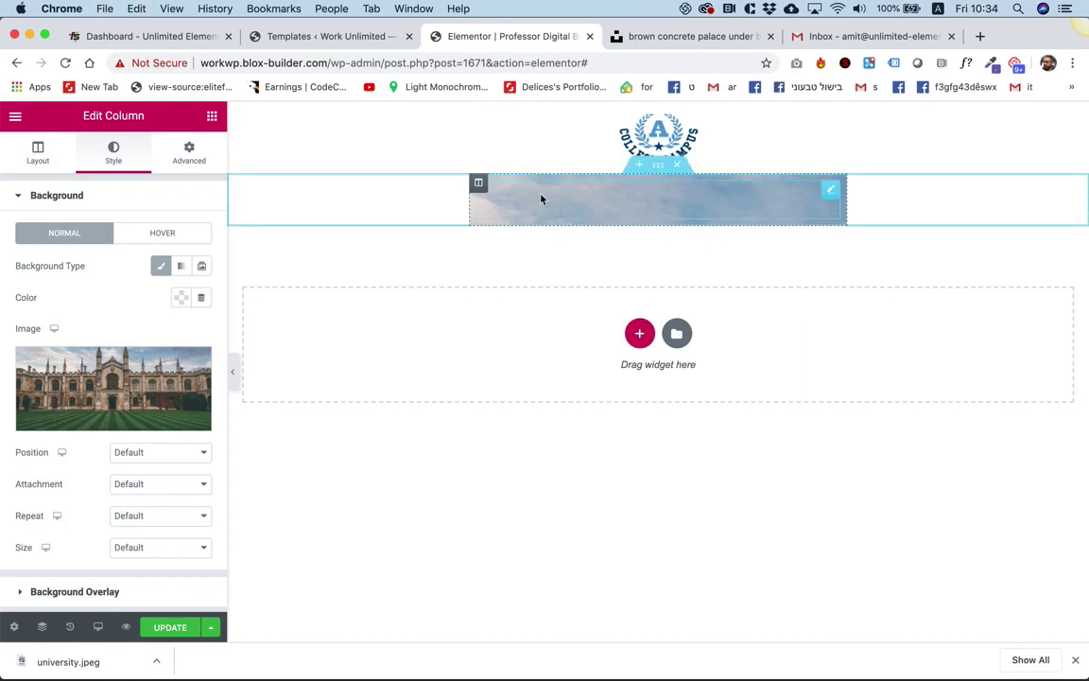
Set the column background position to Center Center and size to Cover.
click(142, 455)
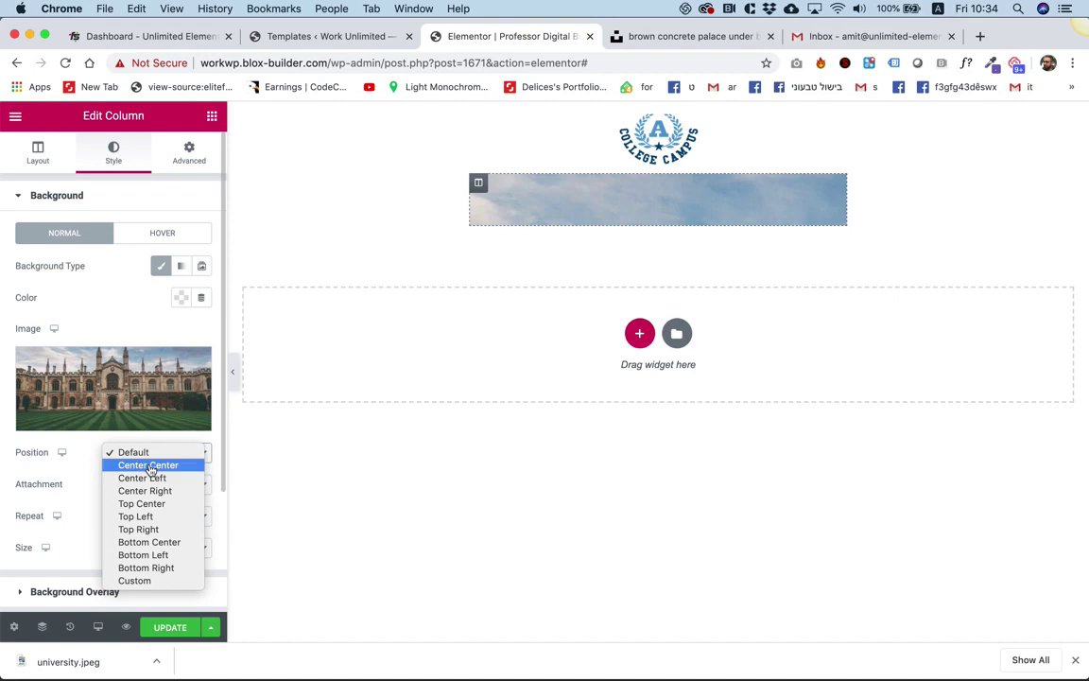
click(147, 465)
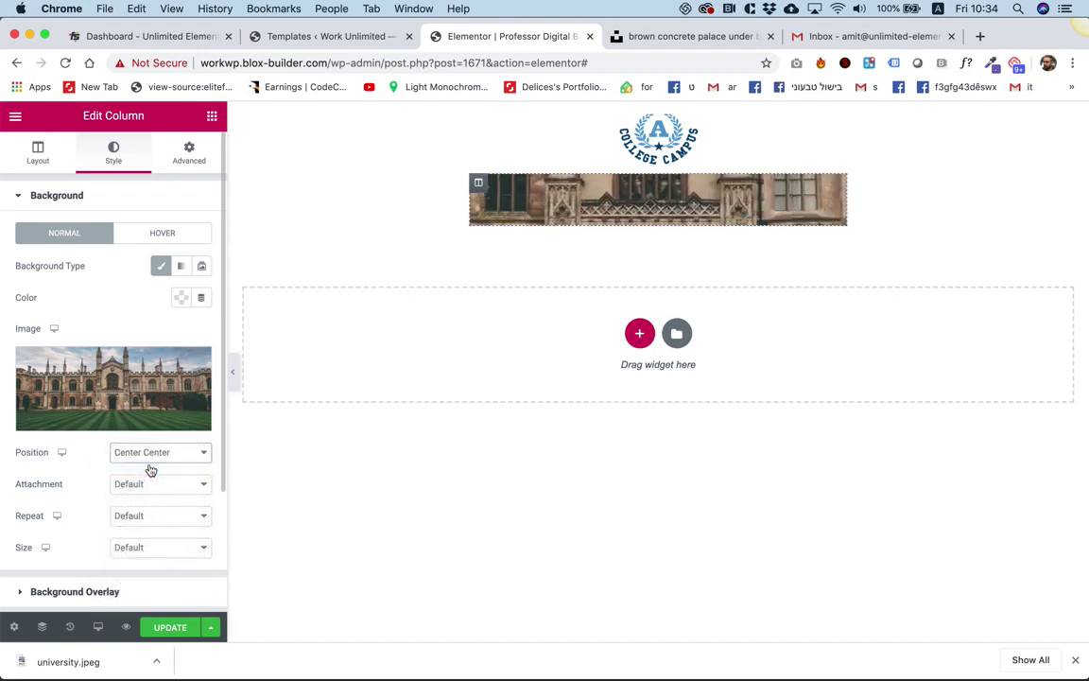
click(129, 547)
click(132, 573)
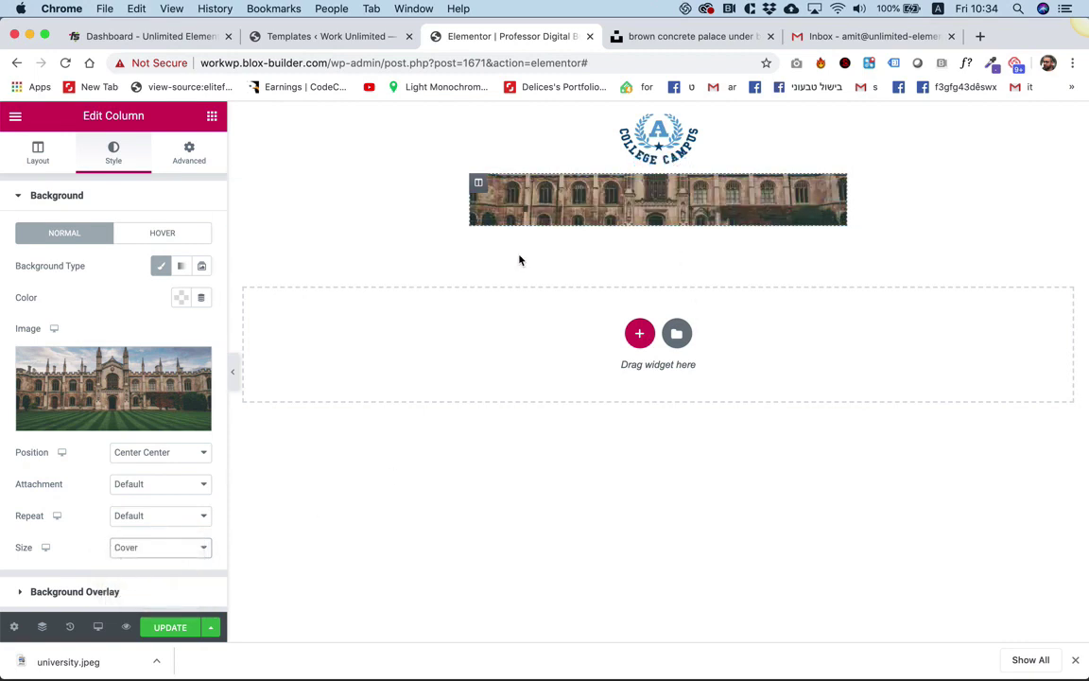
click(685, 209)
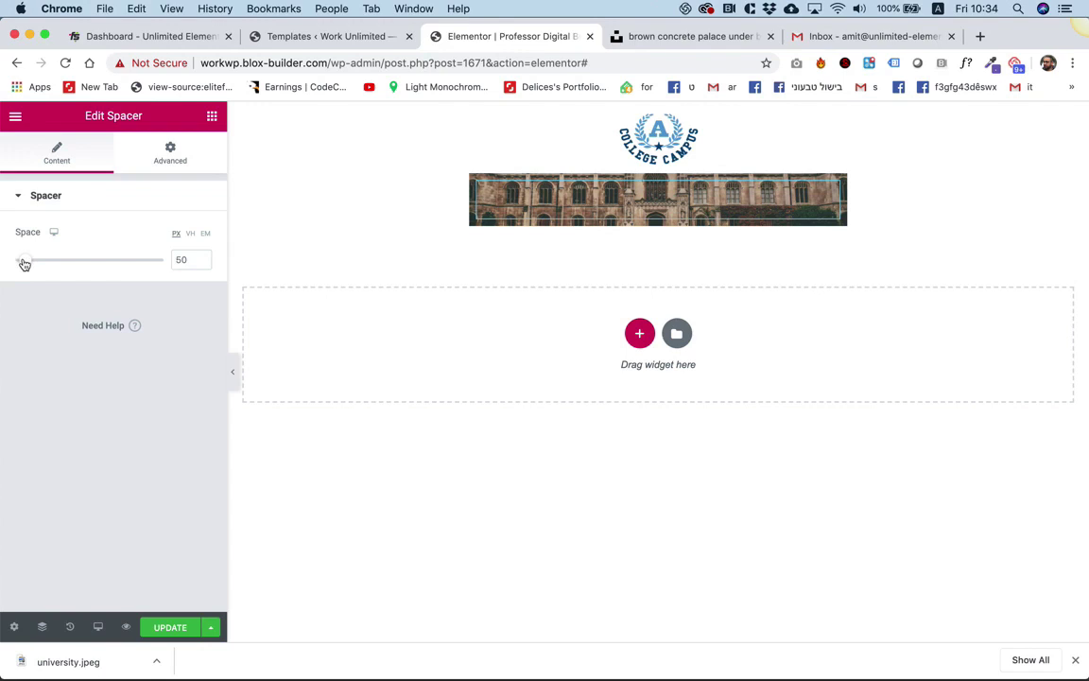
Anchor the cover photo at Top Center and settle the spacer height at 150 px.
drag(29, 265, 74, 268)
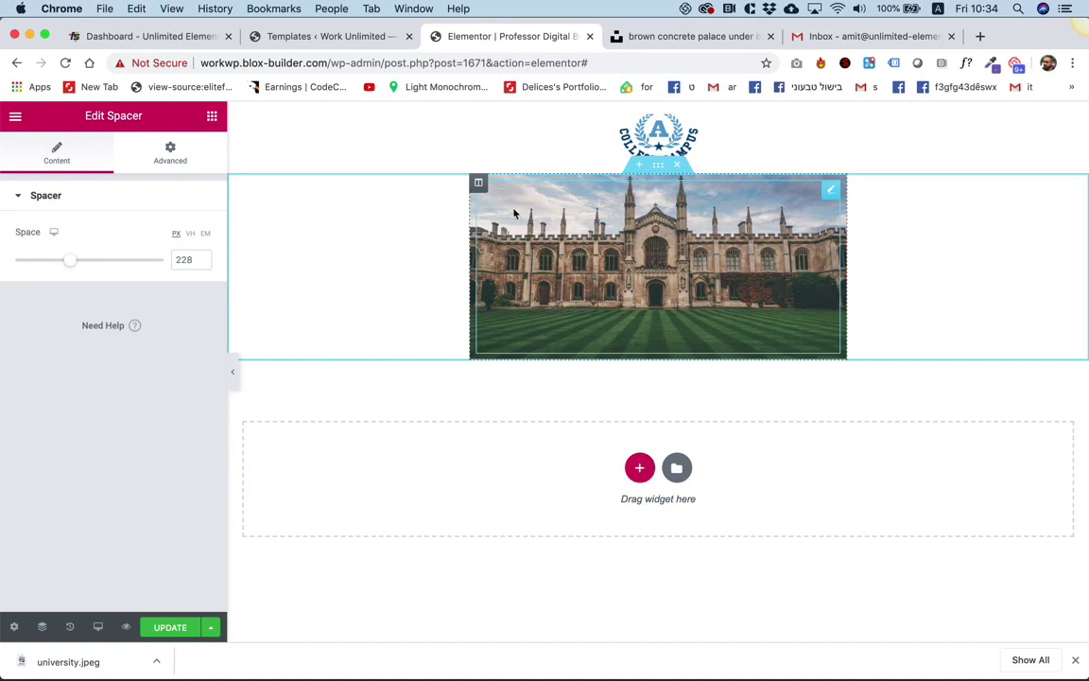
click(480, 185)
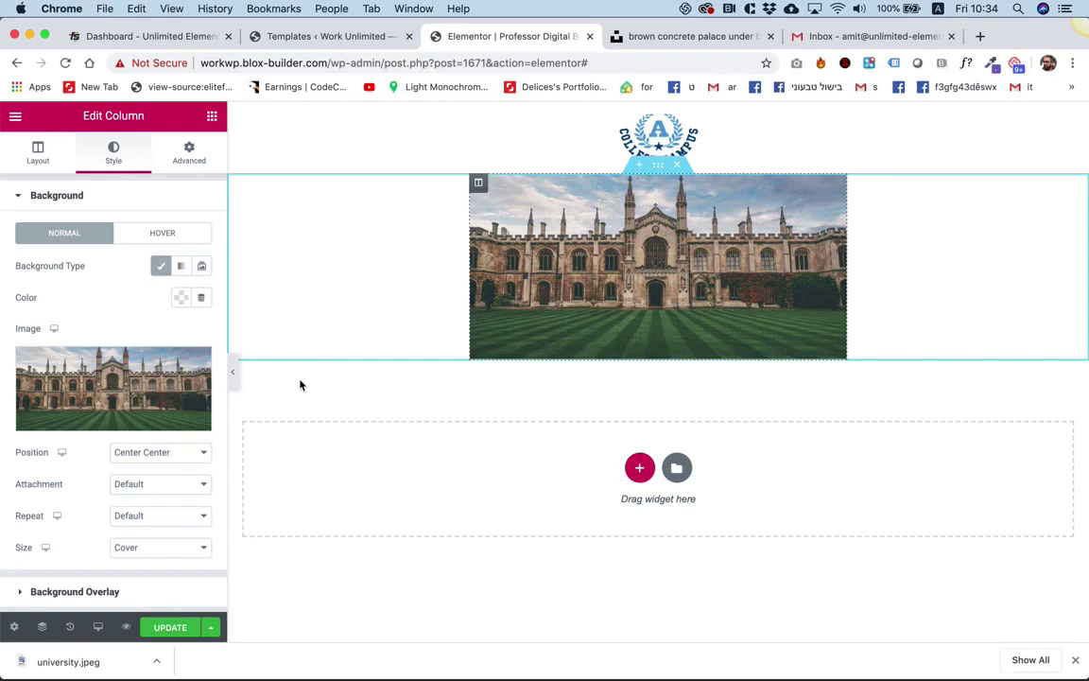
click(185, 452)
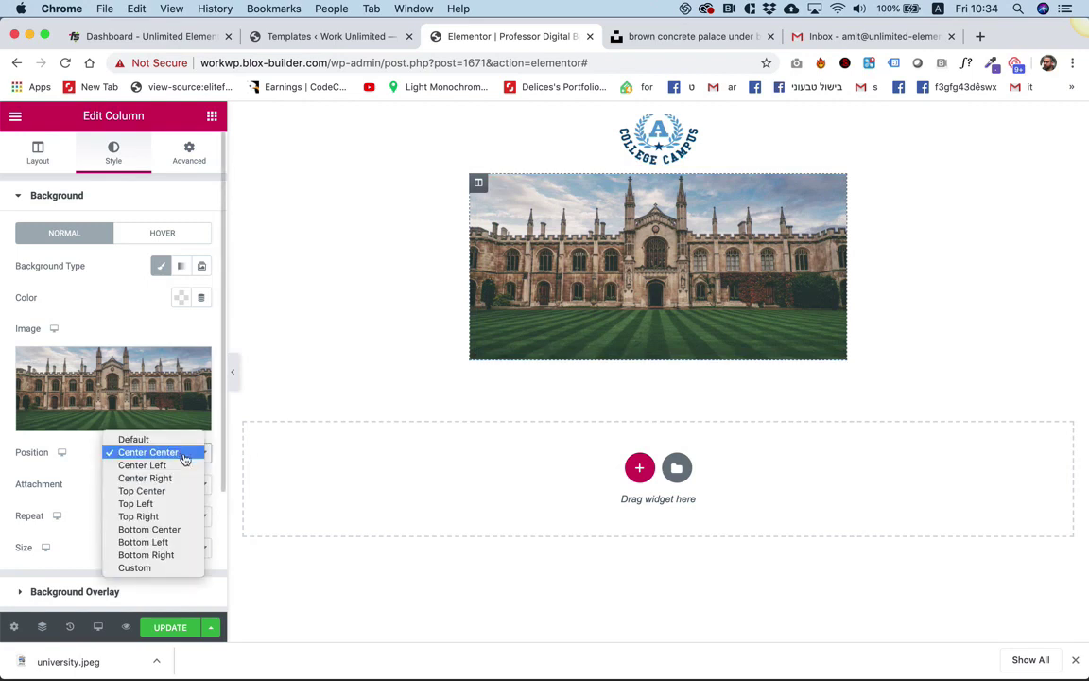
click(168, 490)
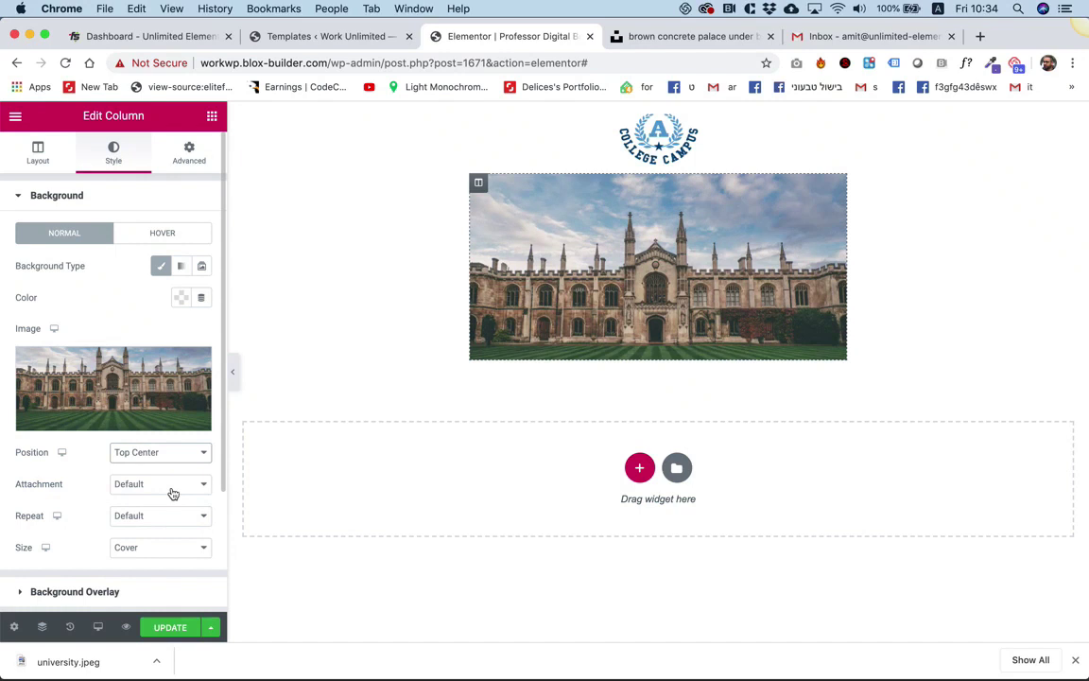
click(829, 186)
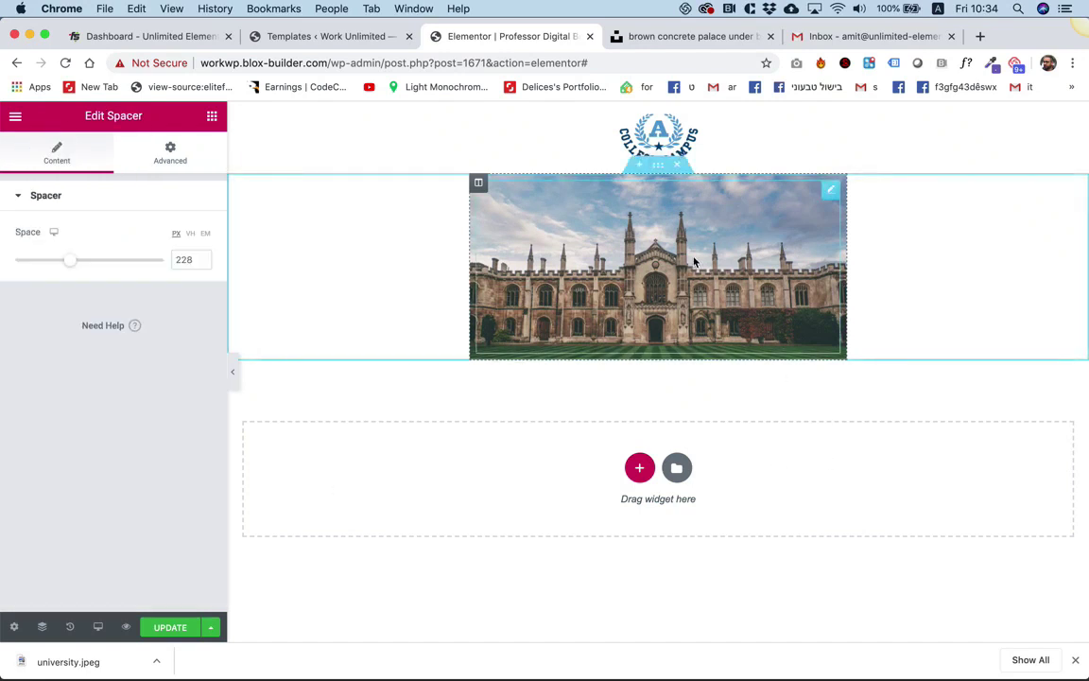
drag(72, 262, 51, 265)
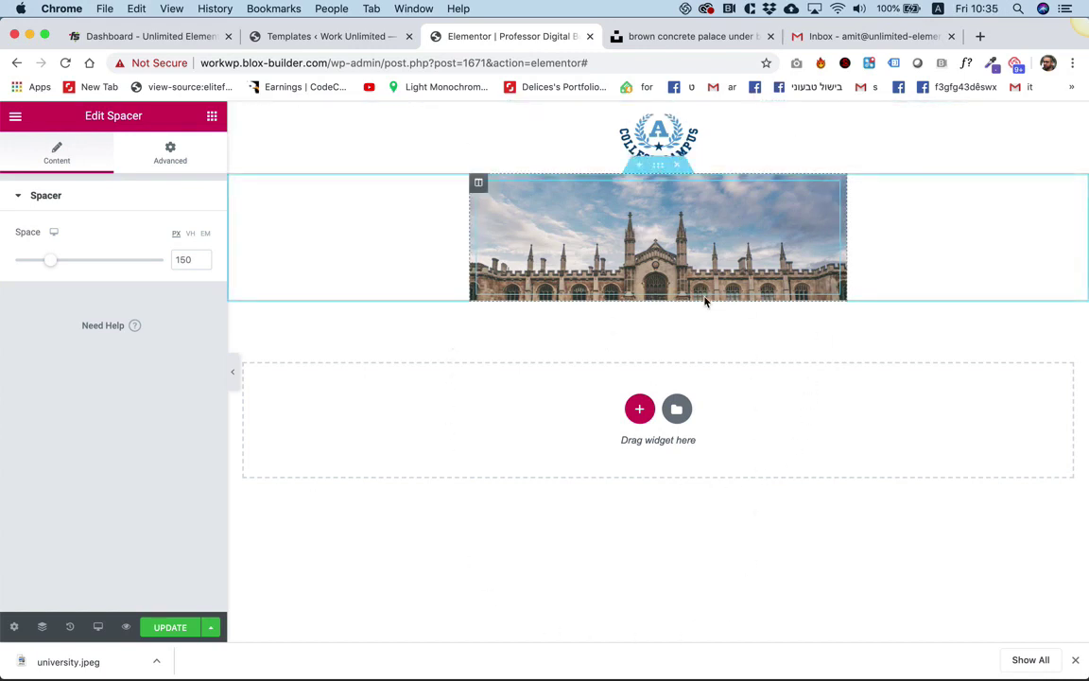
Add a single-column section below the cover photo holding an Image widget.
click(643, 413)
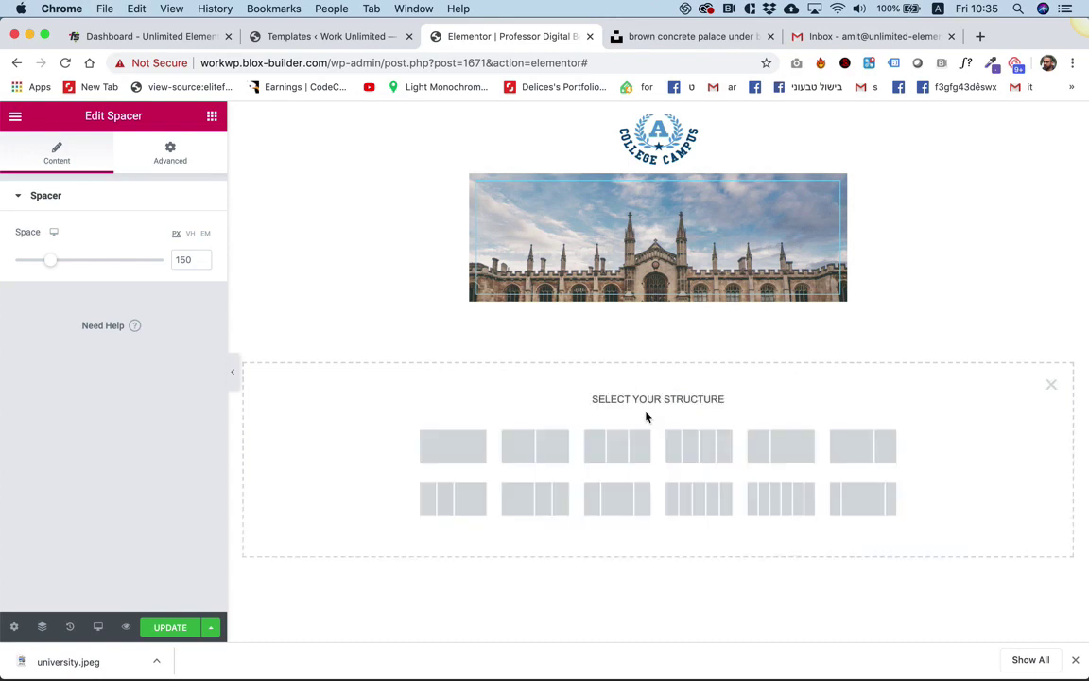
click(464, 448)
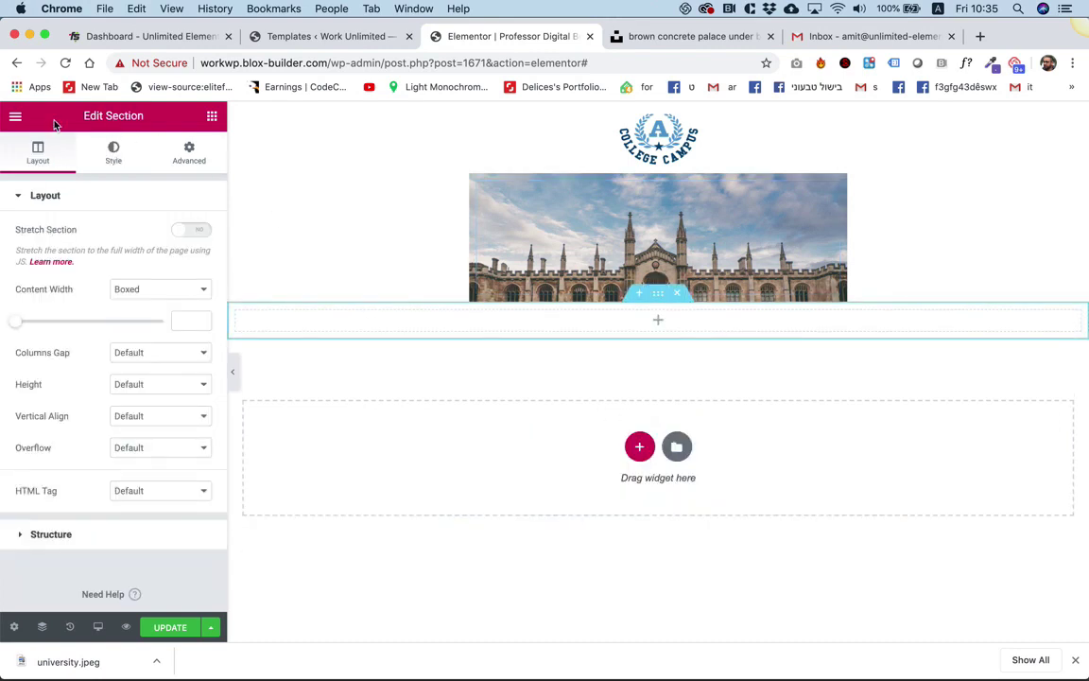
click(15, 119)
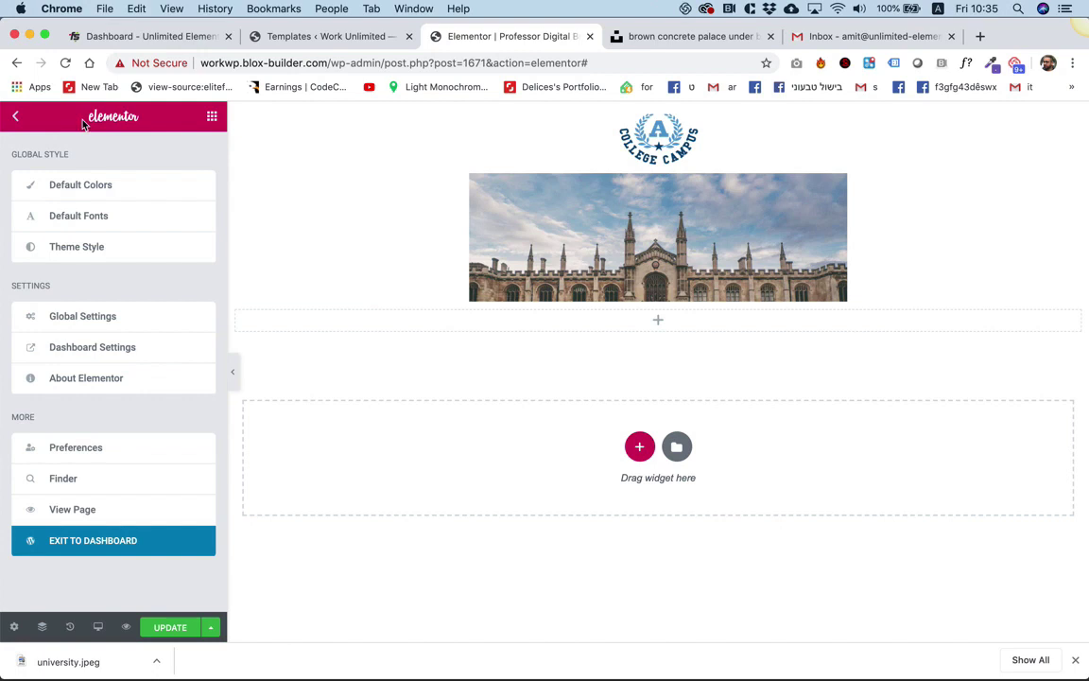
click(212, 119)
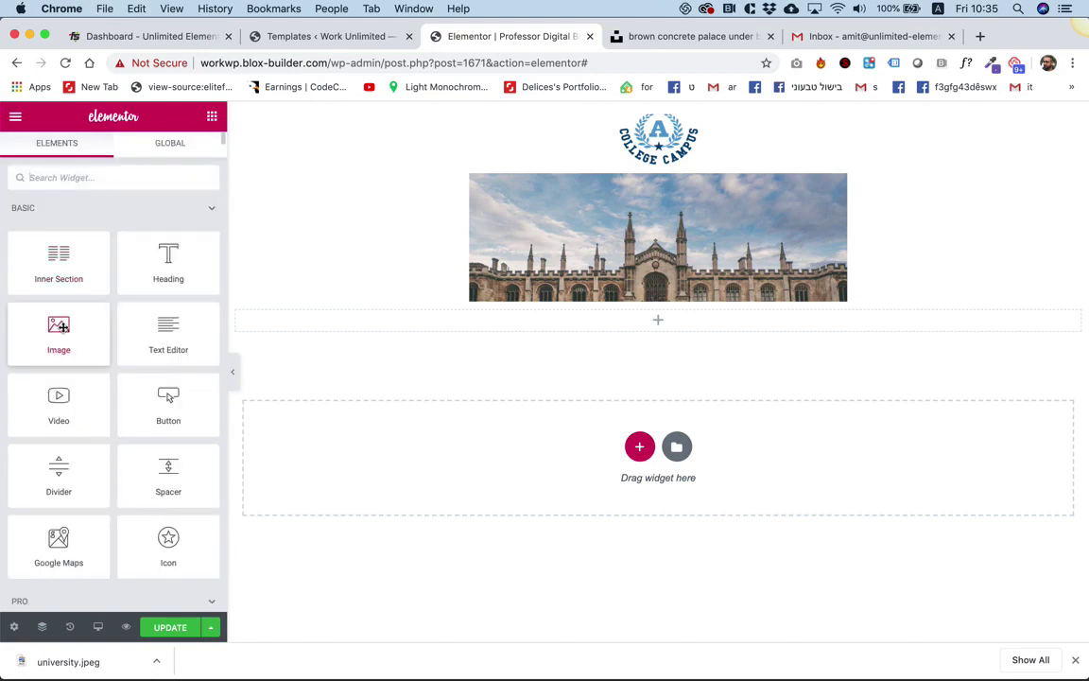
drag(57, 331, 596, 323)
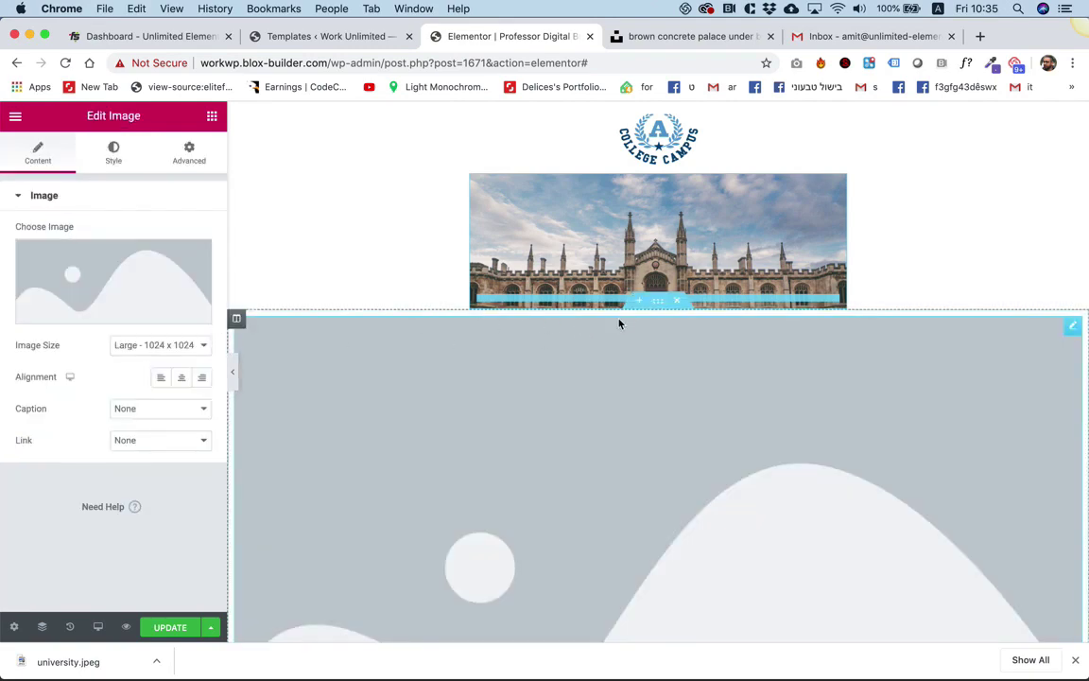
Limit the image section's content width to 500 and return to the Unsplash photo page.
click(662, 302)
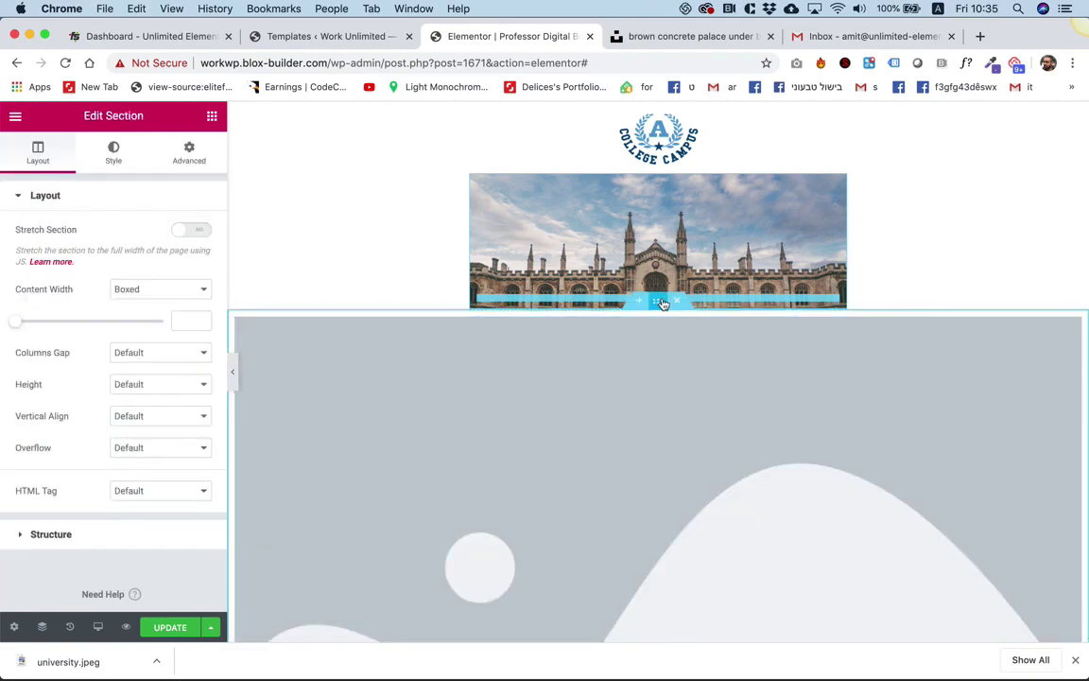
click(20, 326)
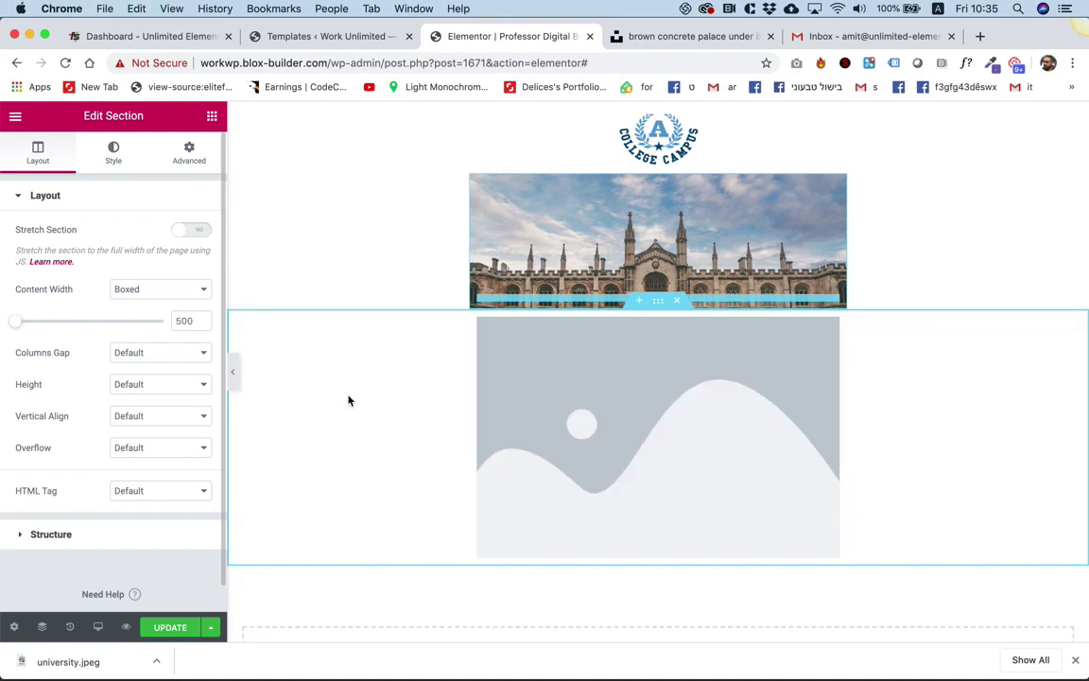
click(677, 38)
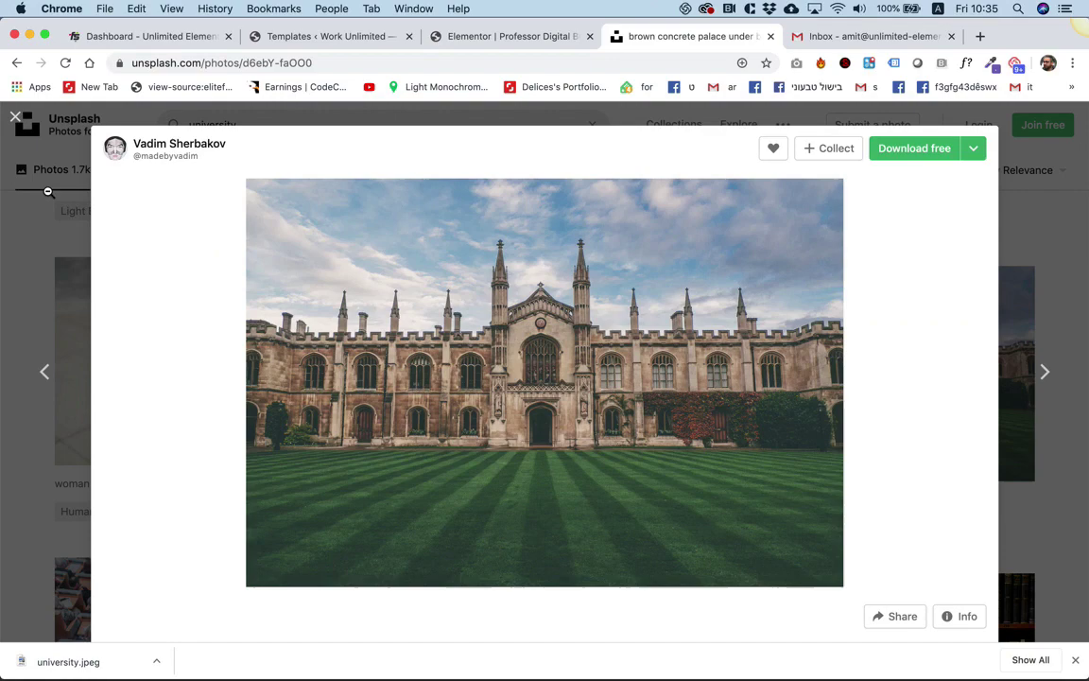
Search Unsplash for 'professor', correcting the misspelled 'professer' query.
click(15, 117)
click(294, 126)
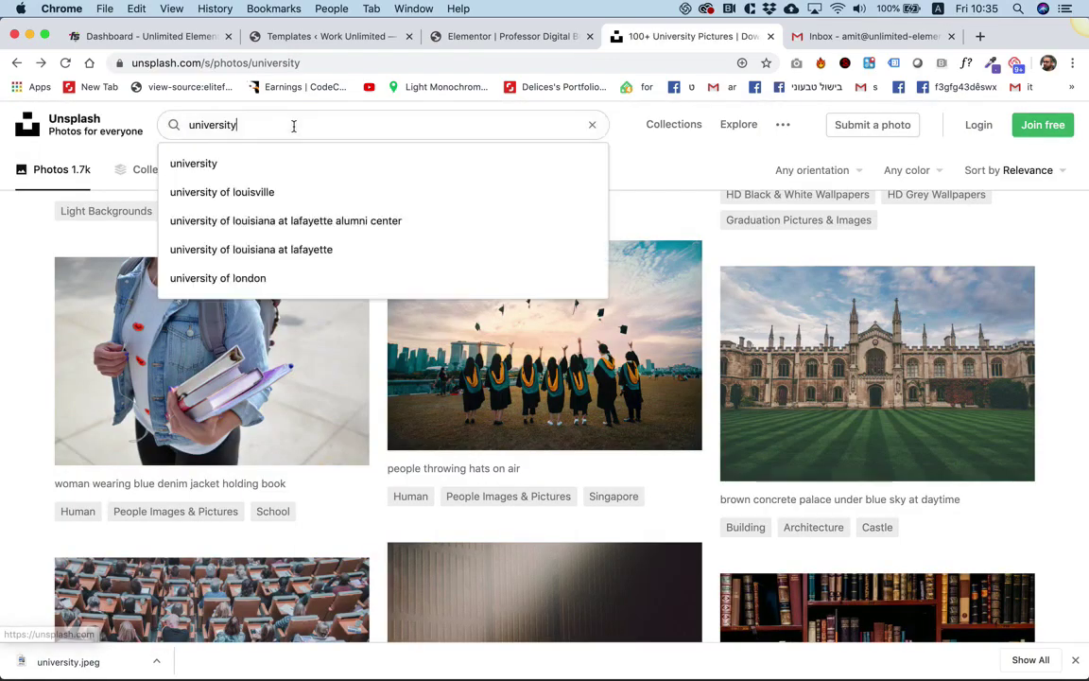
key(super+a)
text(profes)
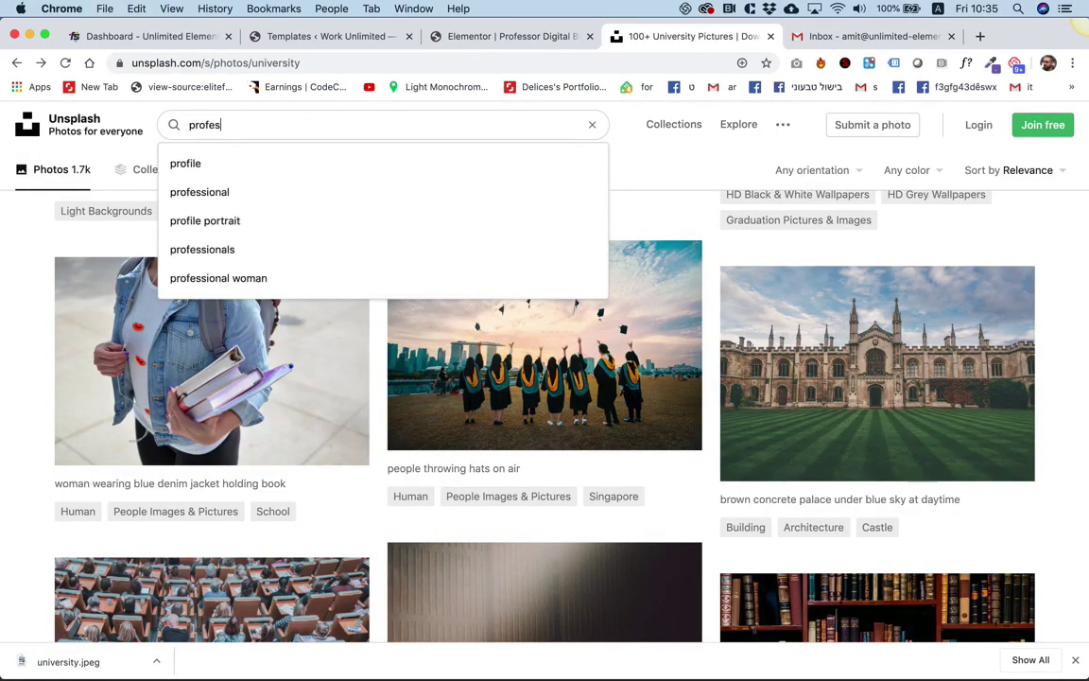
text(ser)
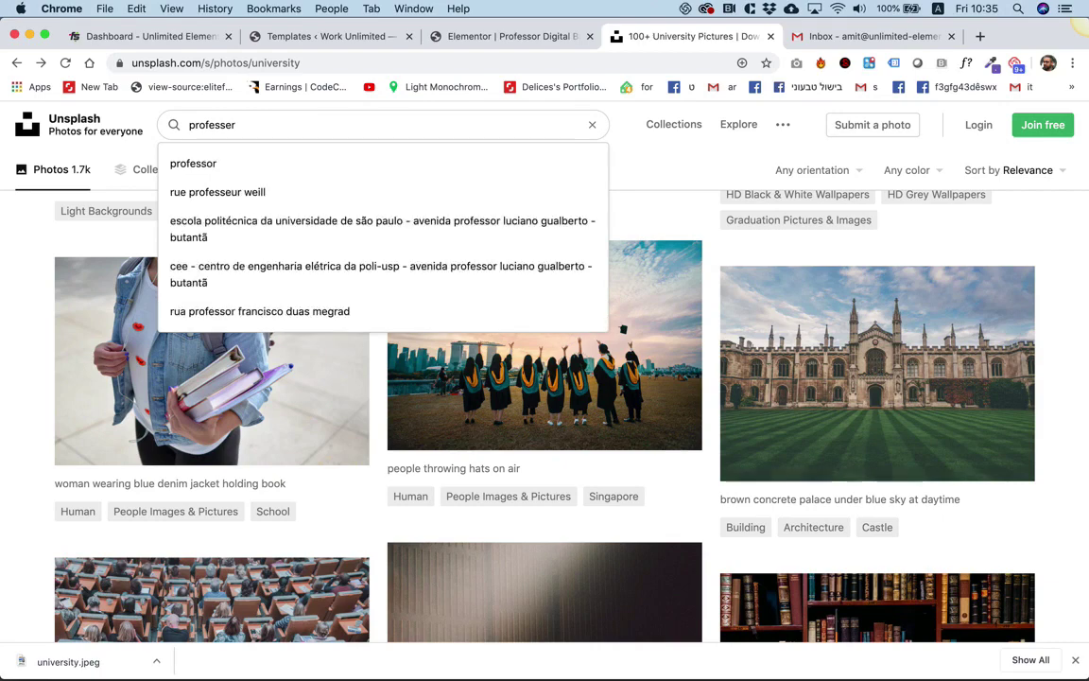
key(Return)
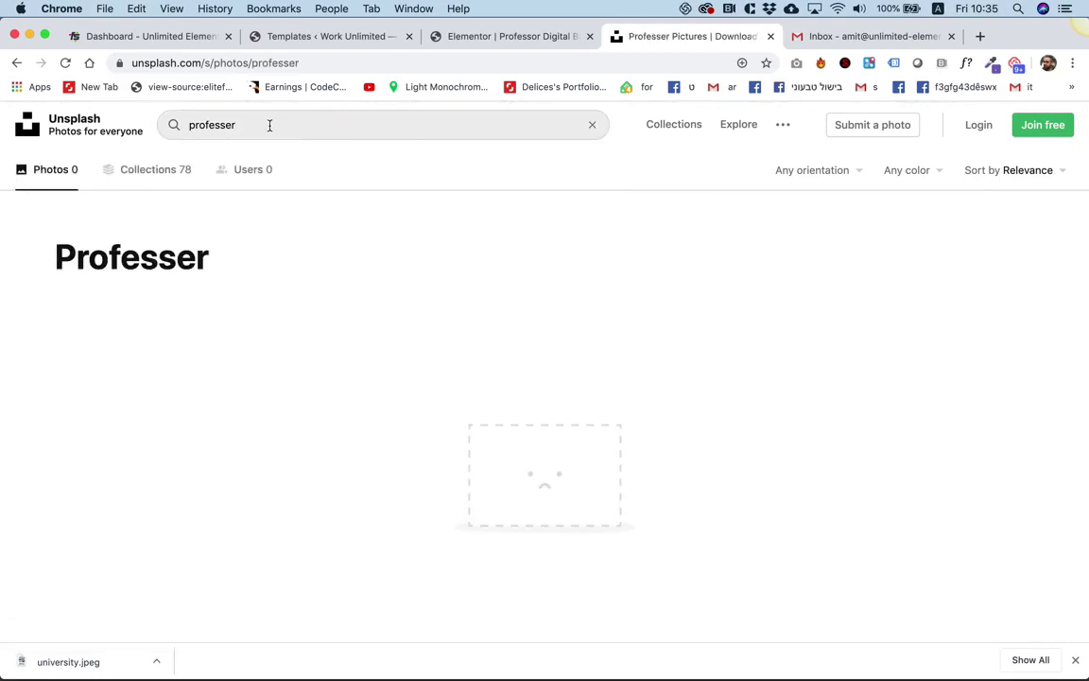
click(263, 124)
text(oo)
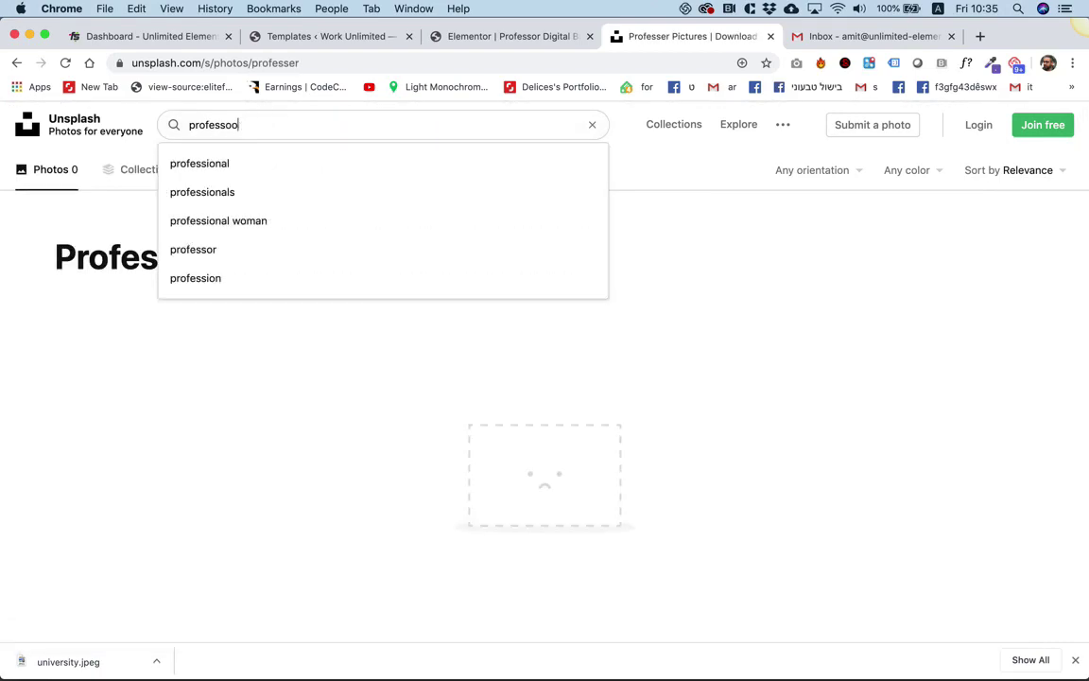
key(BackSpace)
text(r)
key(Return)
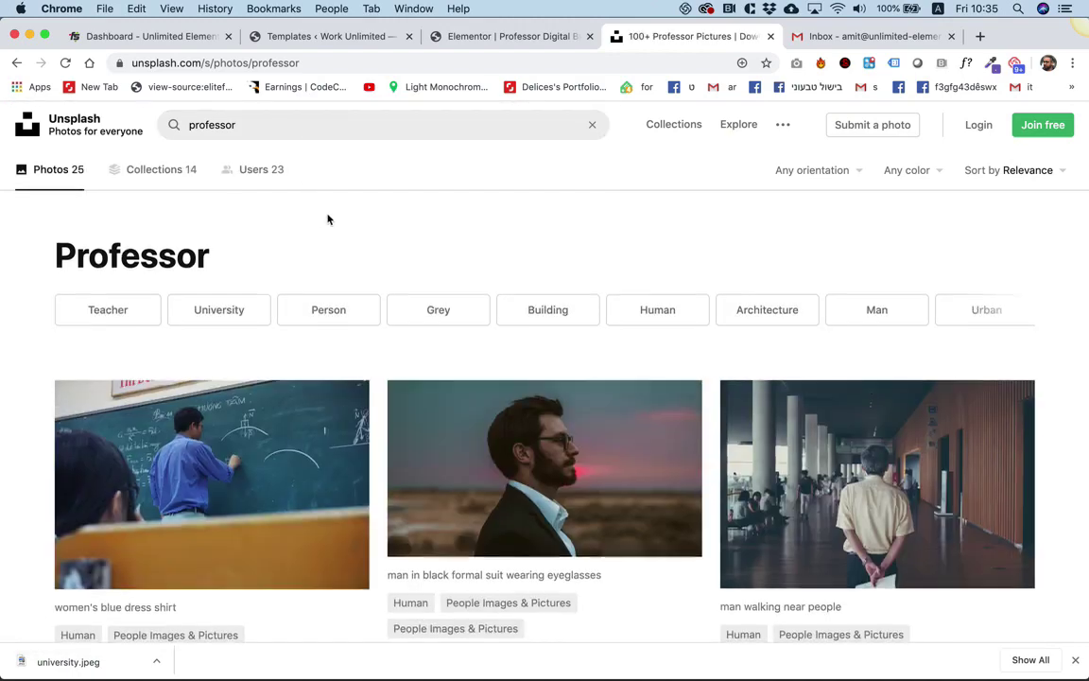
Open the black-and-white older man portrait and save it to the Desktop as professor.jpeg.
scroll(328, 219, down, 10)
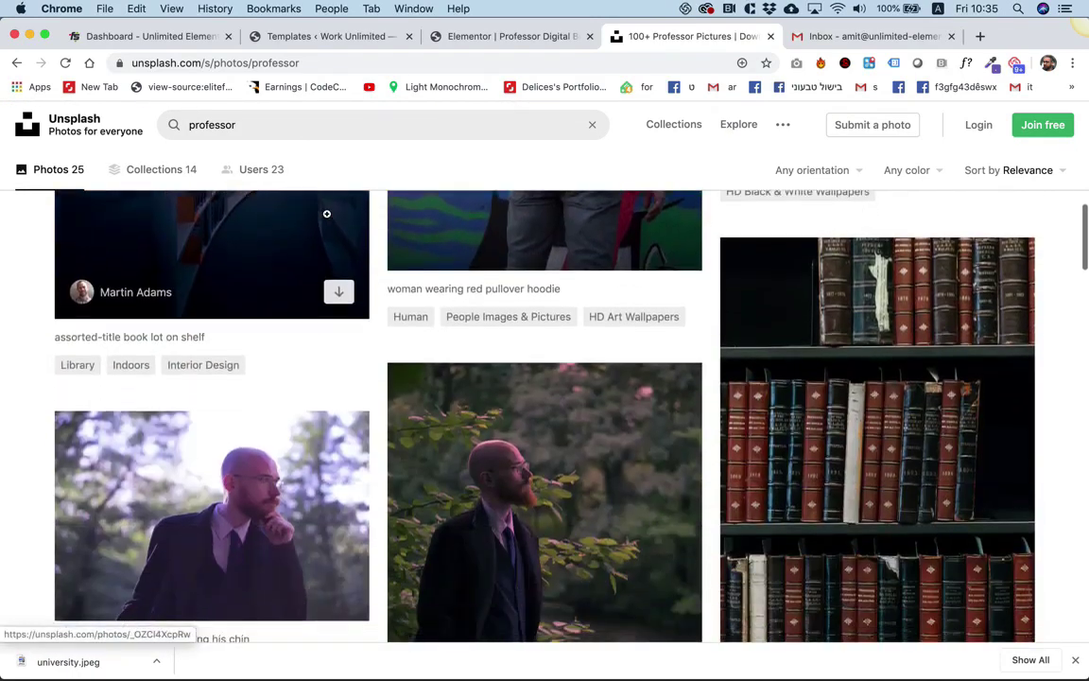
scroll(327, 214, down, 6)
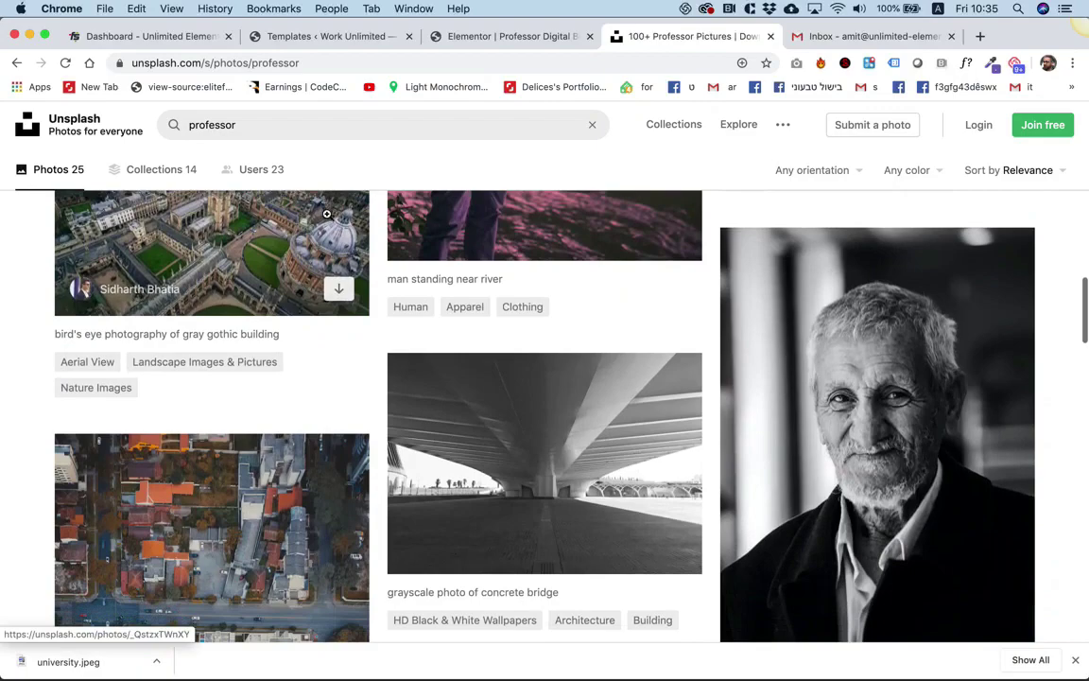
scroll(327, 214, down, 5)
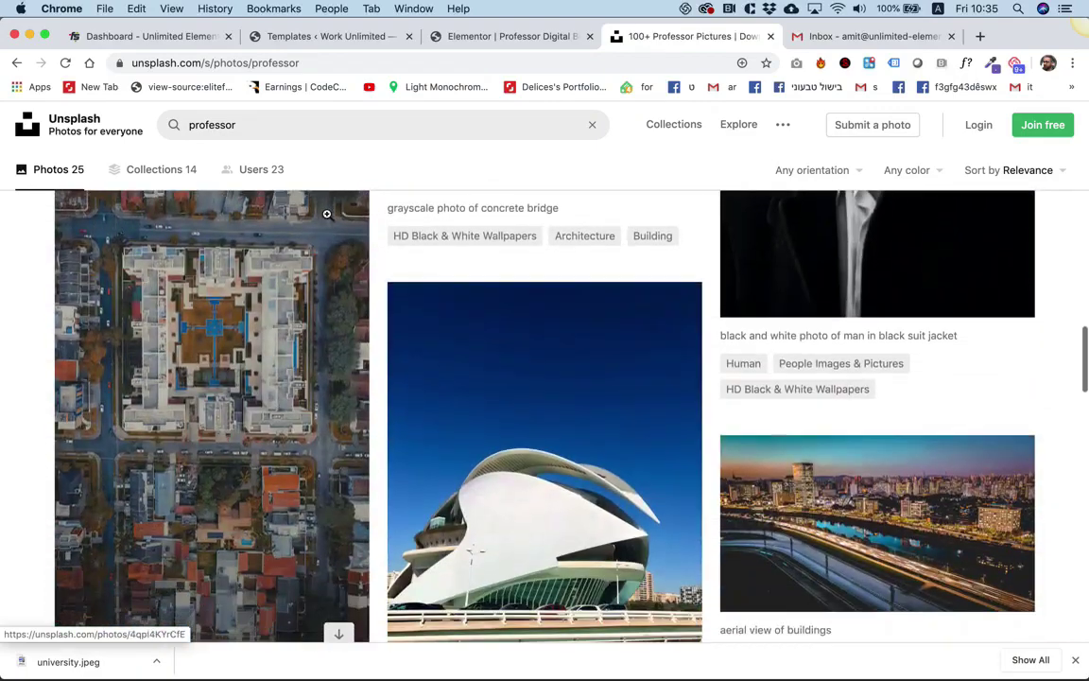
scroll(327, 214, down, 8)
scroll(328, 216, up, 12)
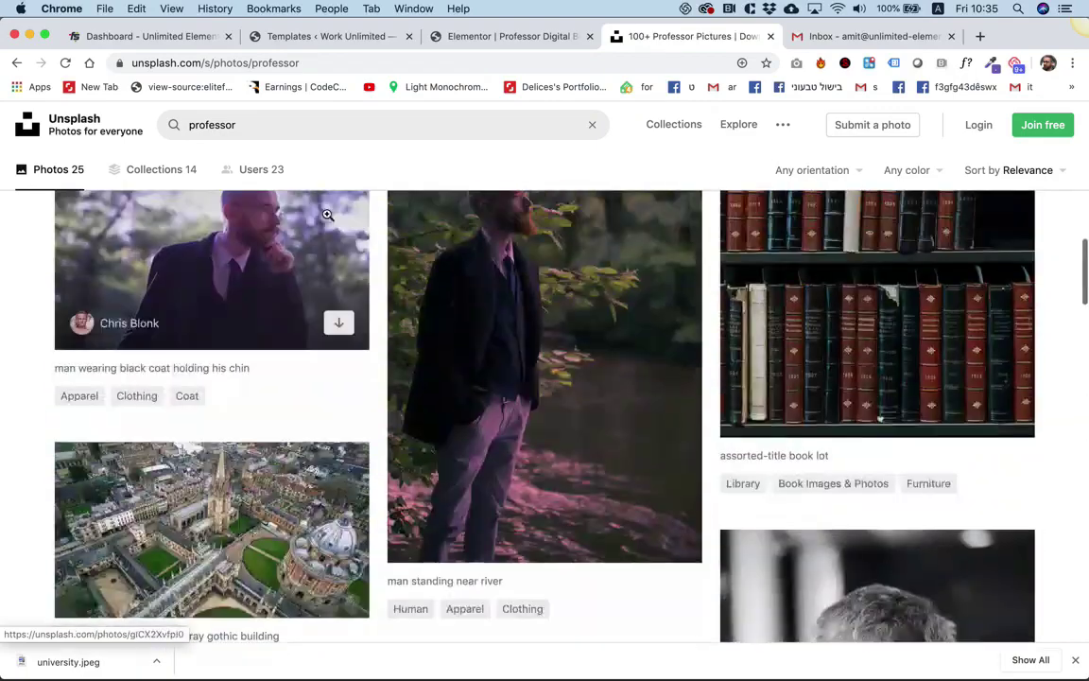
scroll(327, 215, up, 10)
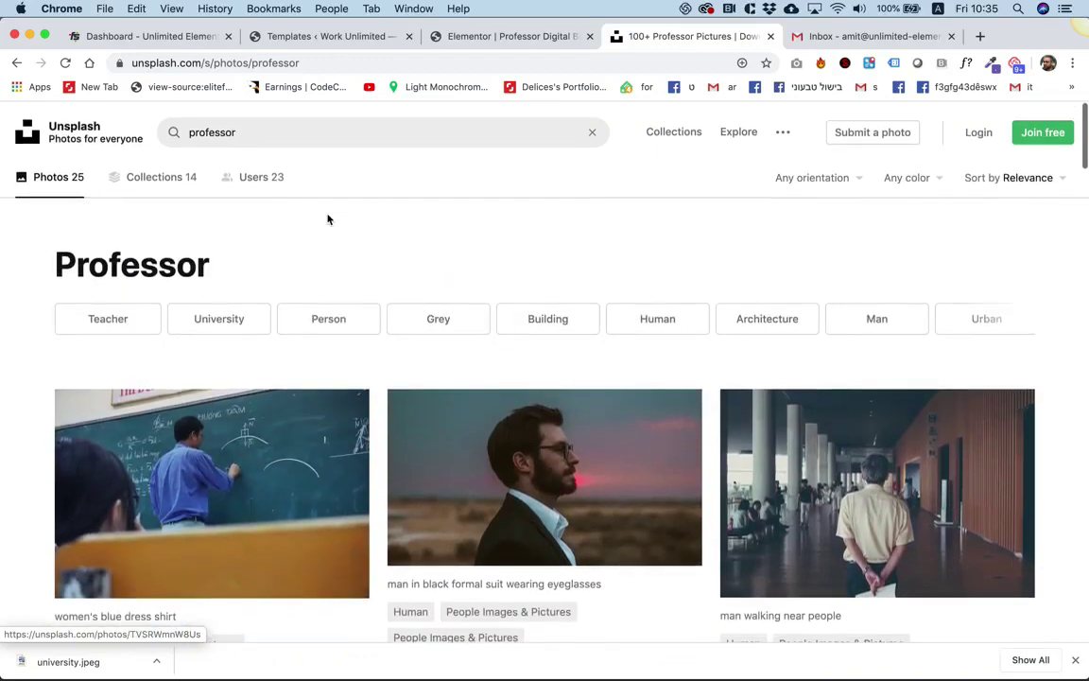
scroll(327, 219, down, 10)
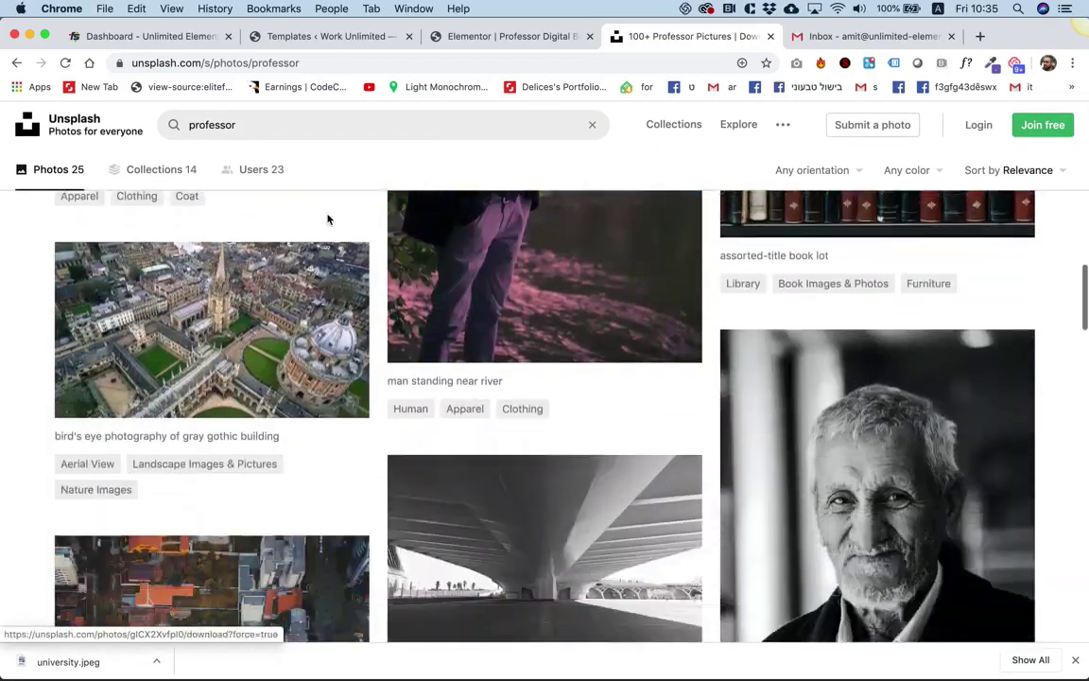
scroll(327, 219, down, 2)
click(929, 369)
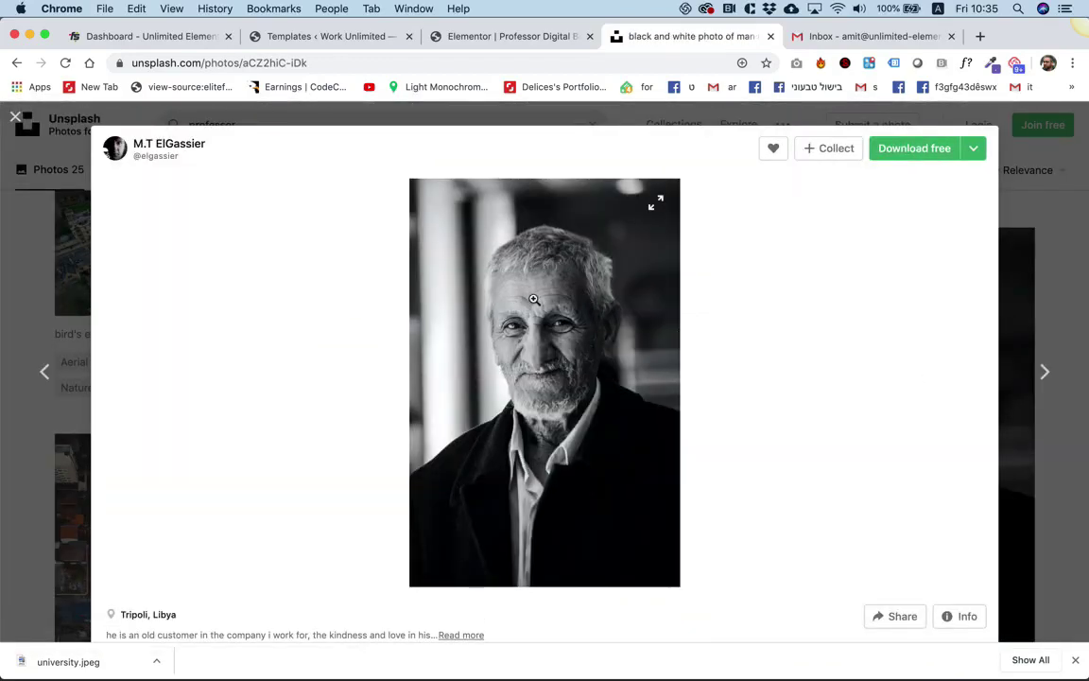
right_click(586, 323)
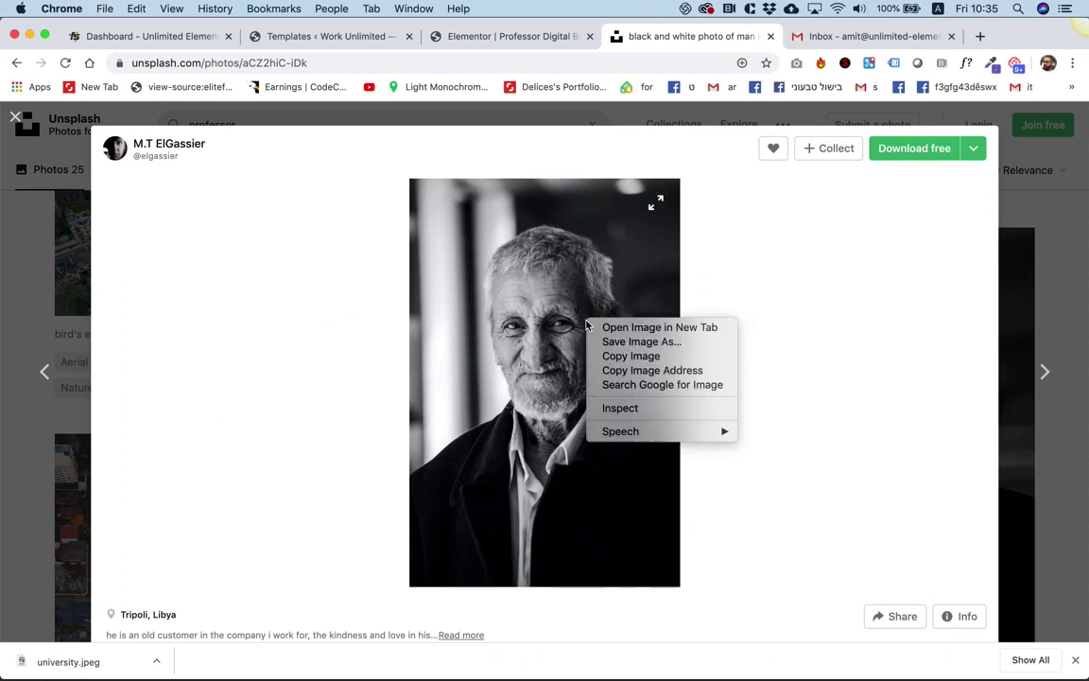
click(634, 342)
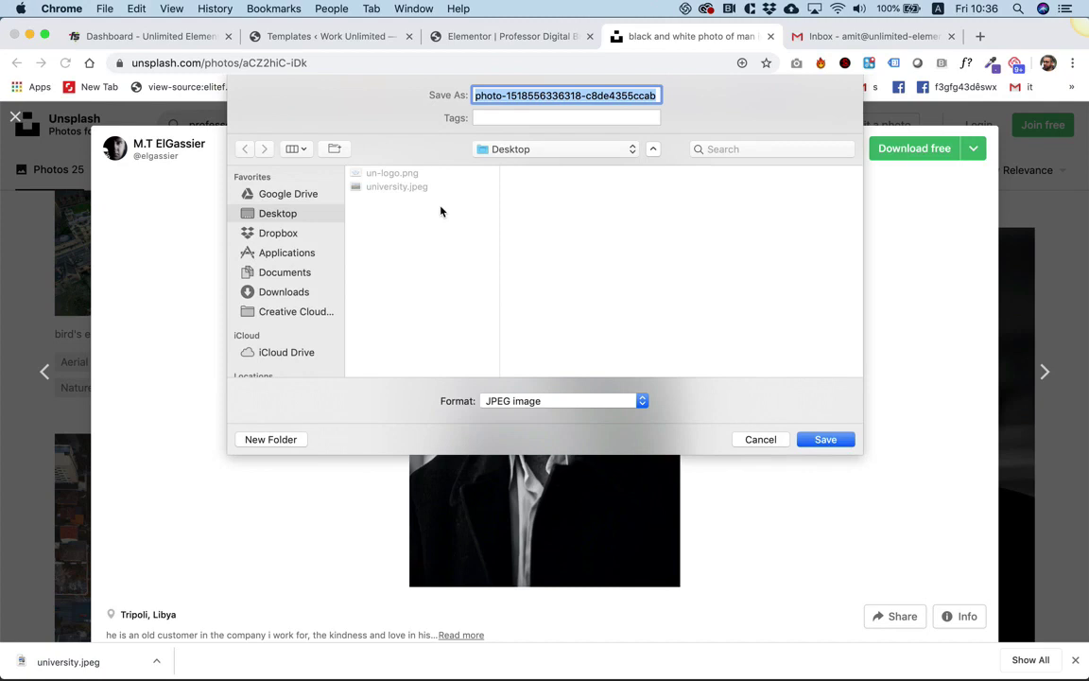
text(professor)
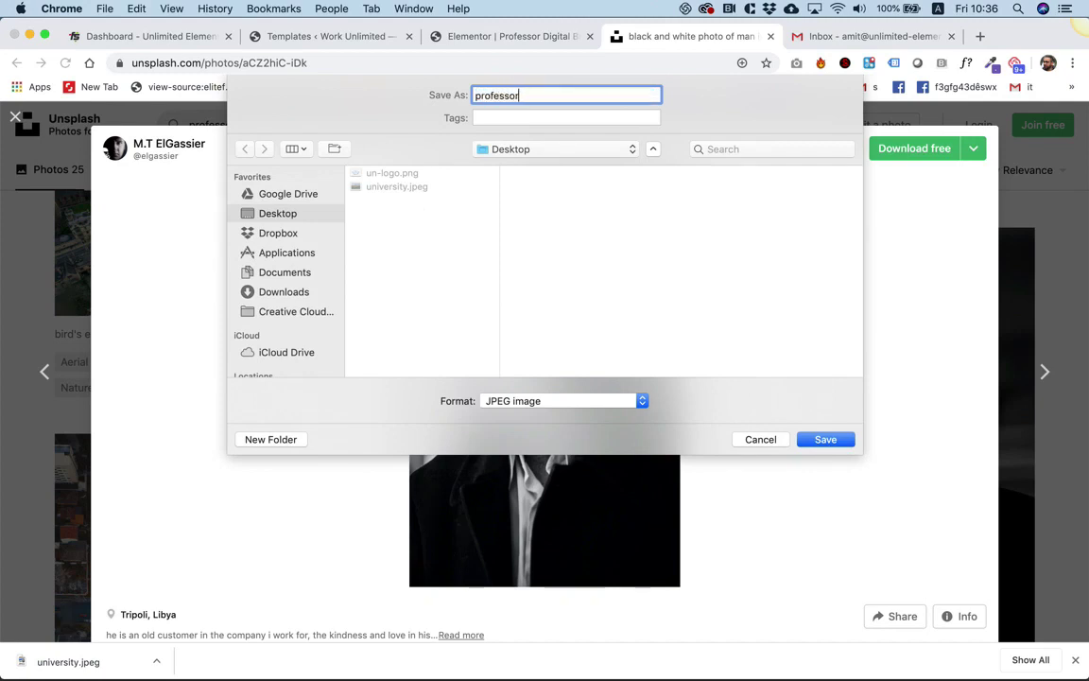
key(Return)
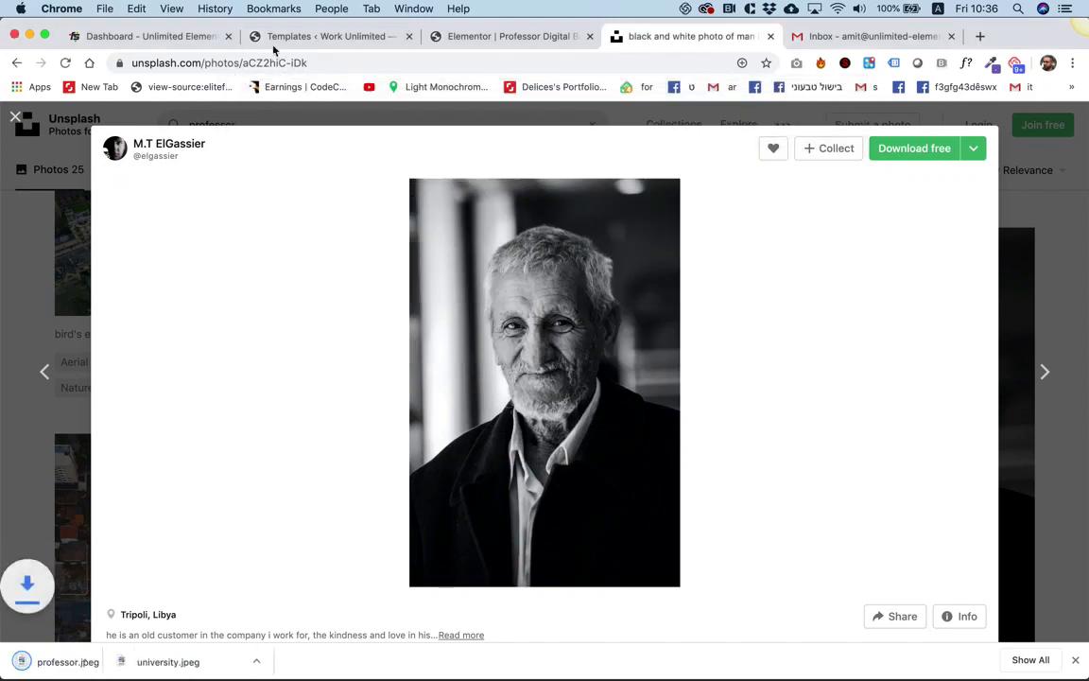
Upload professor.jpeg from the Desktop through the placeholder image's media library.
click(321, 39)
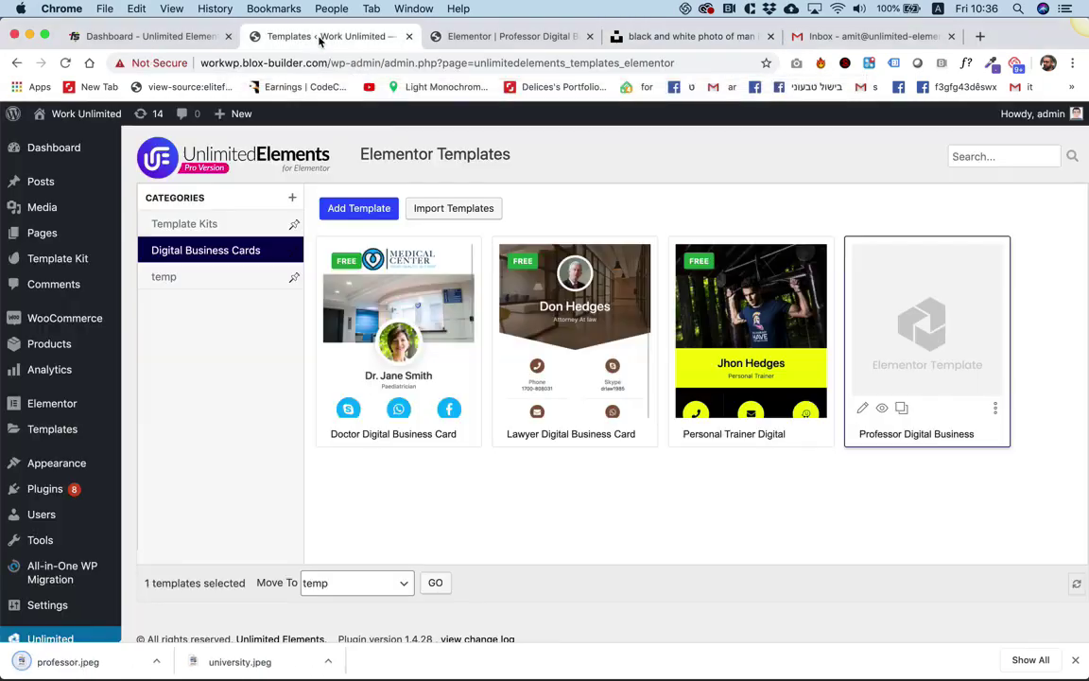
click(482, 37)
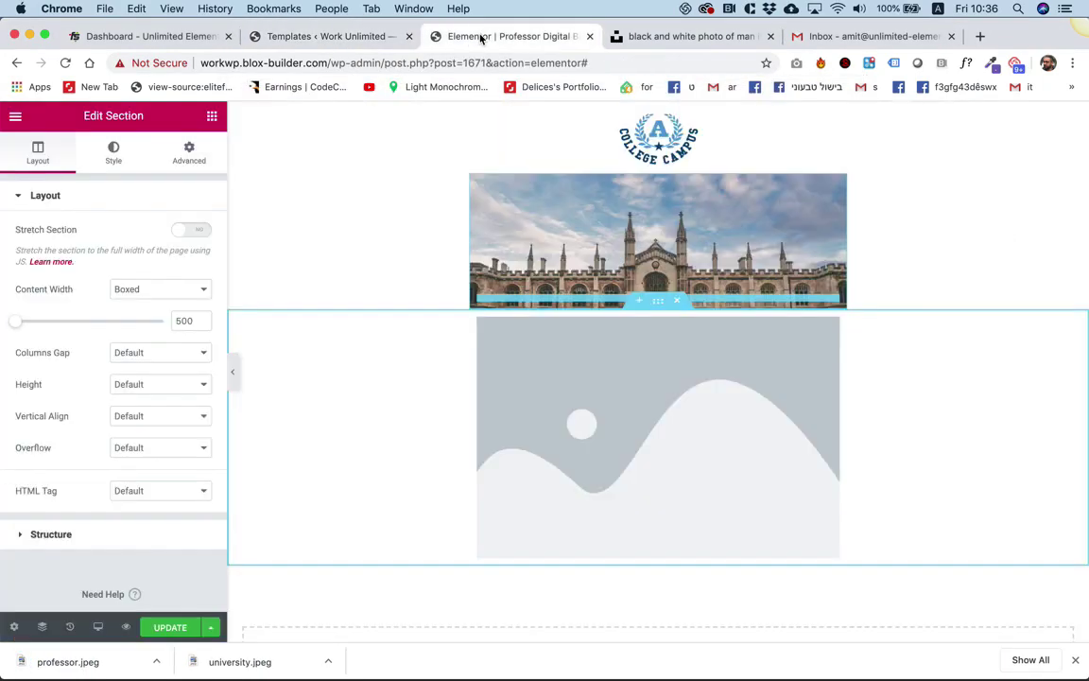
click(547, 357)
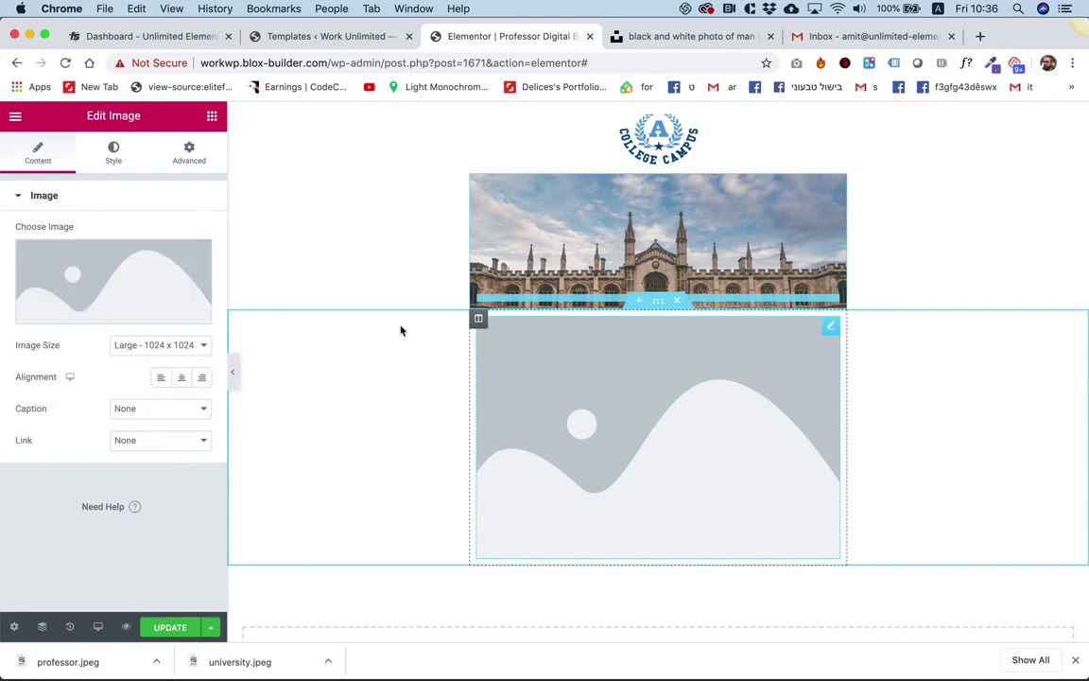
click(92, 274)
click(93, 180)
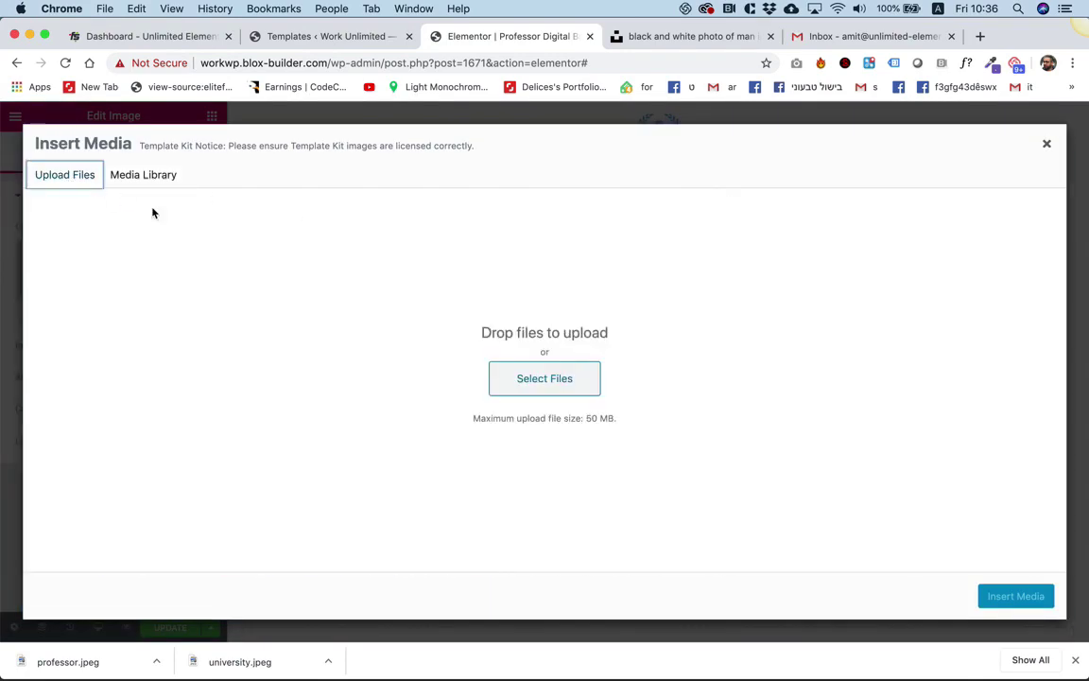
click(499, 371)
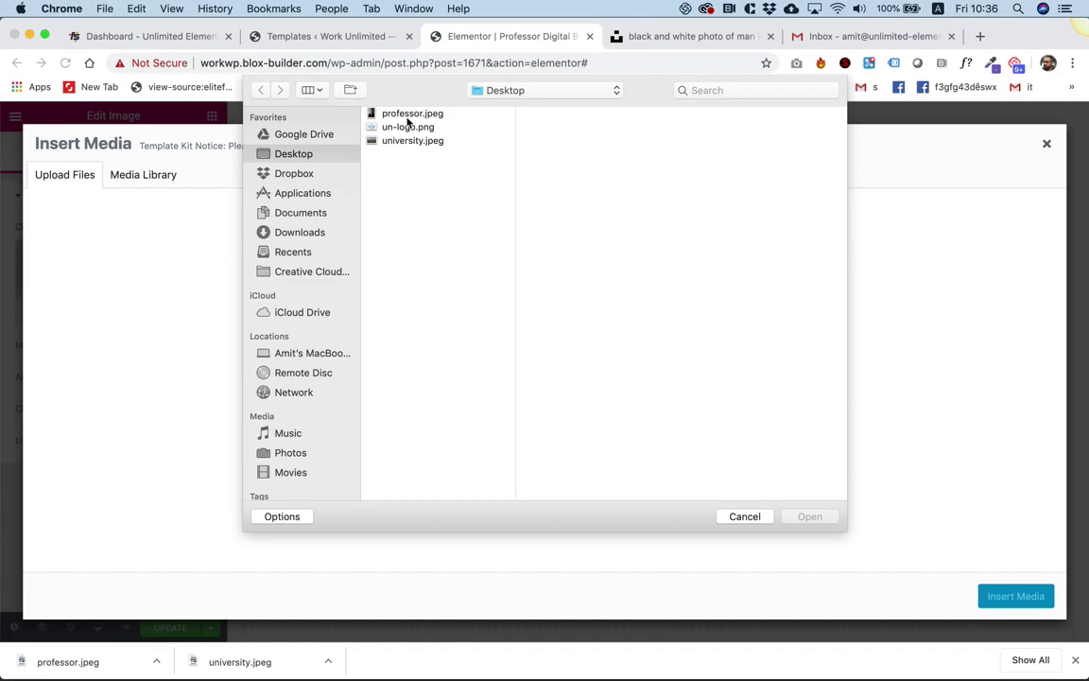
double_click(408, 114)
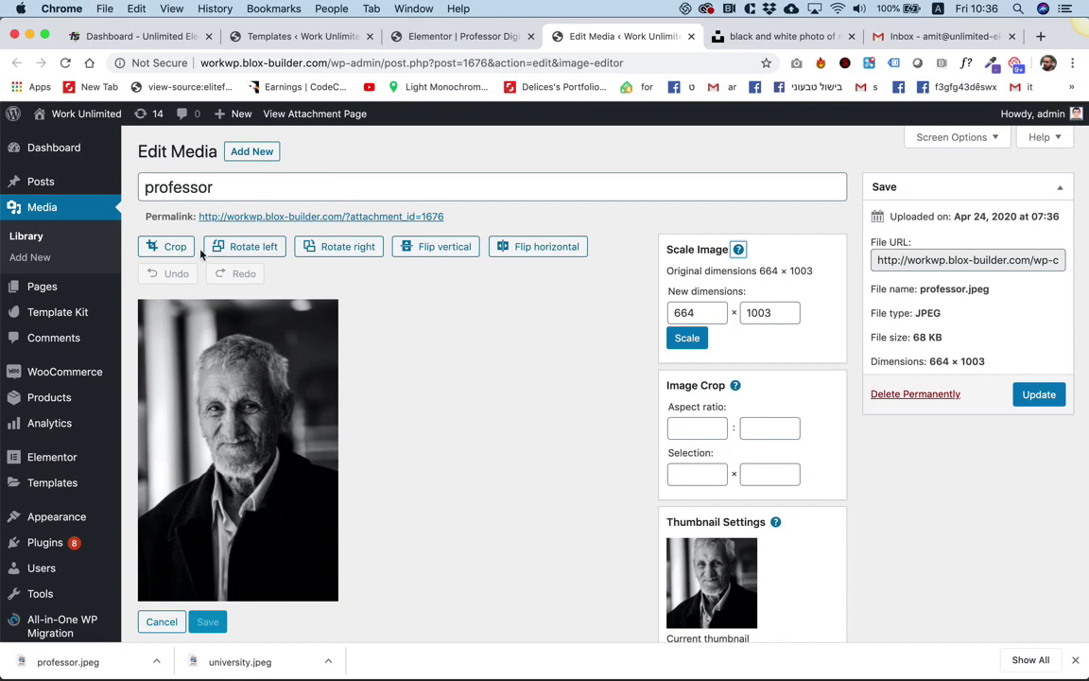
Set a 664 × 664 crop selection, shift it slightly lower over the face, crop and save.
click(172, 250)
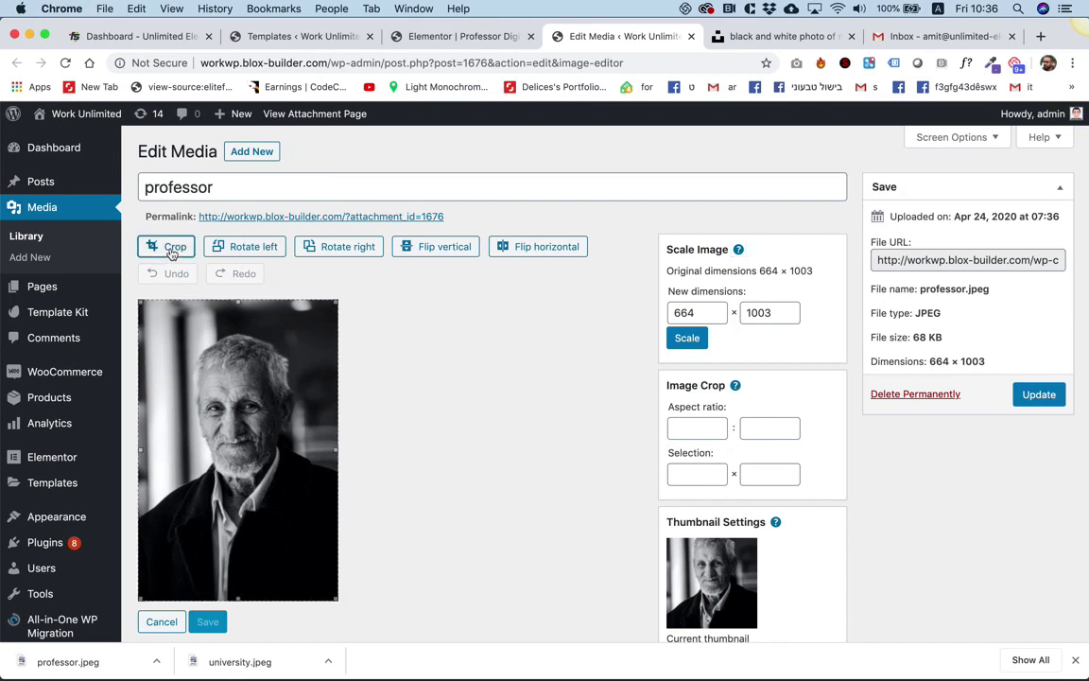
drag(336, 597, 343, 506)
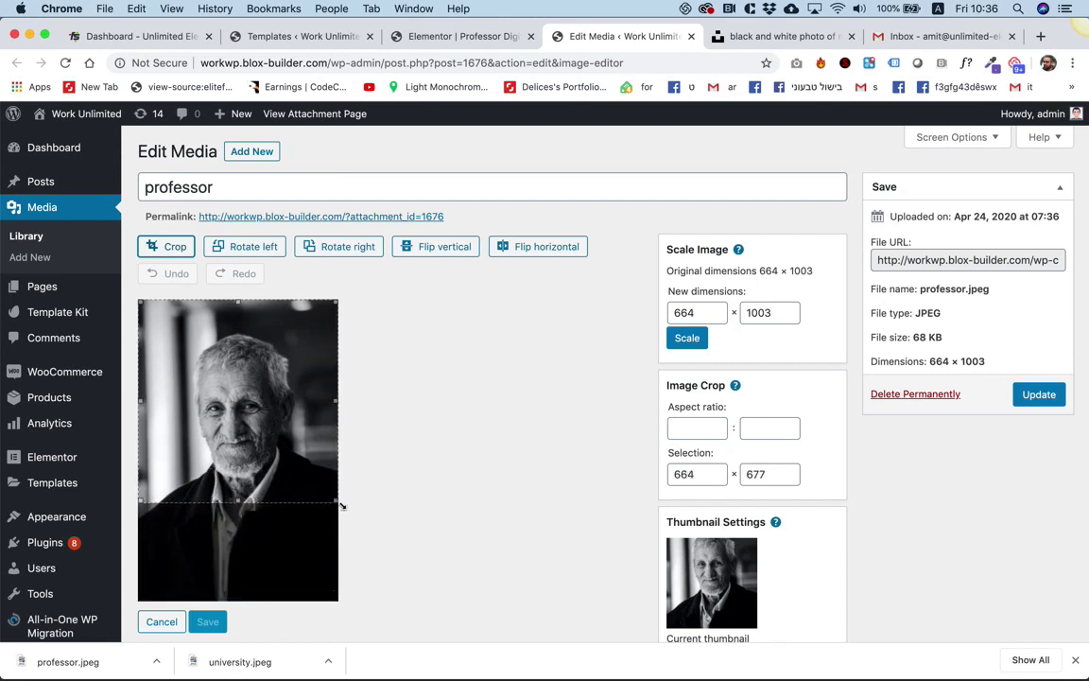
double_click(714, 475)
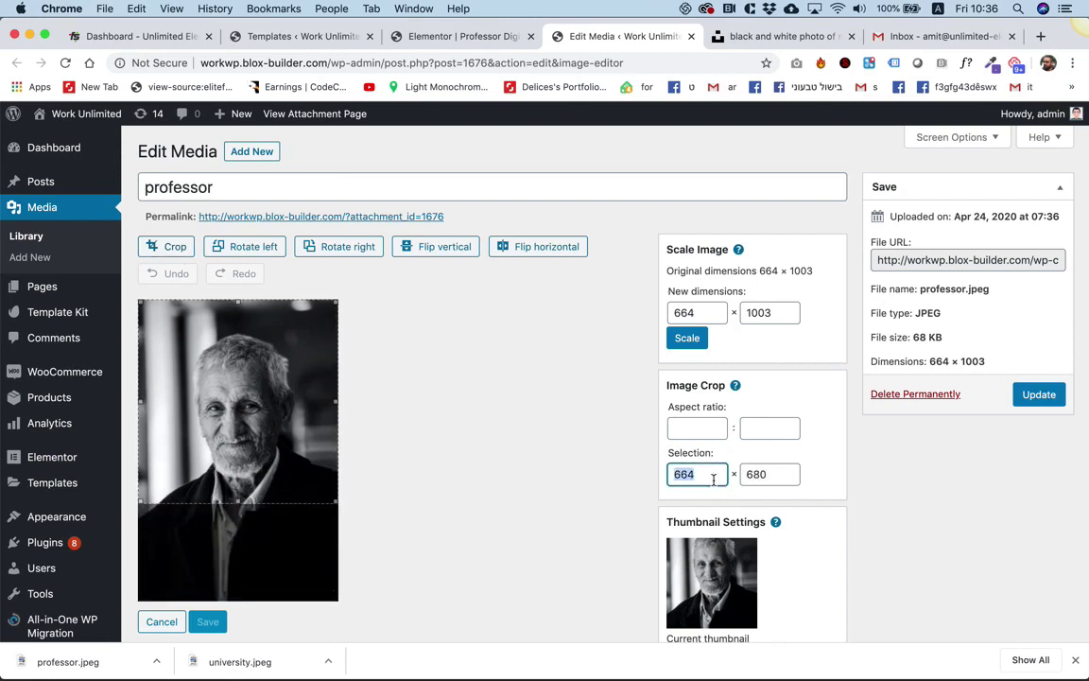
double_click(789, 471)
text(664)
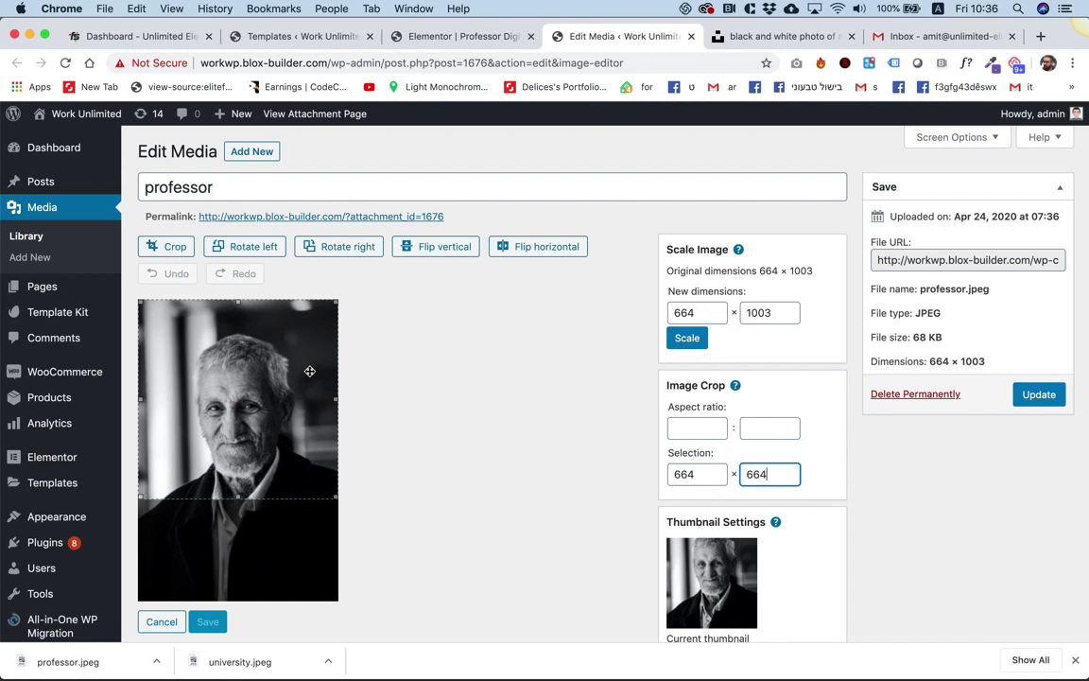
drag(309, 371, 310, 386)
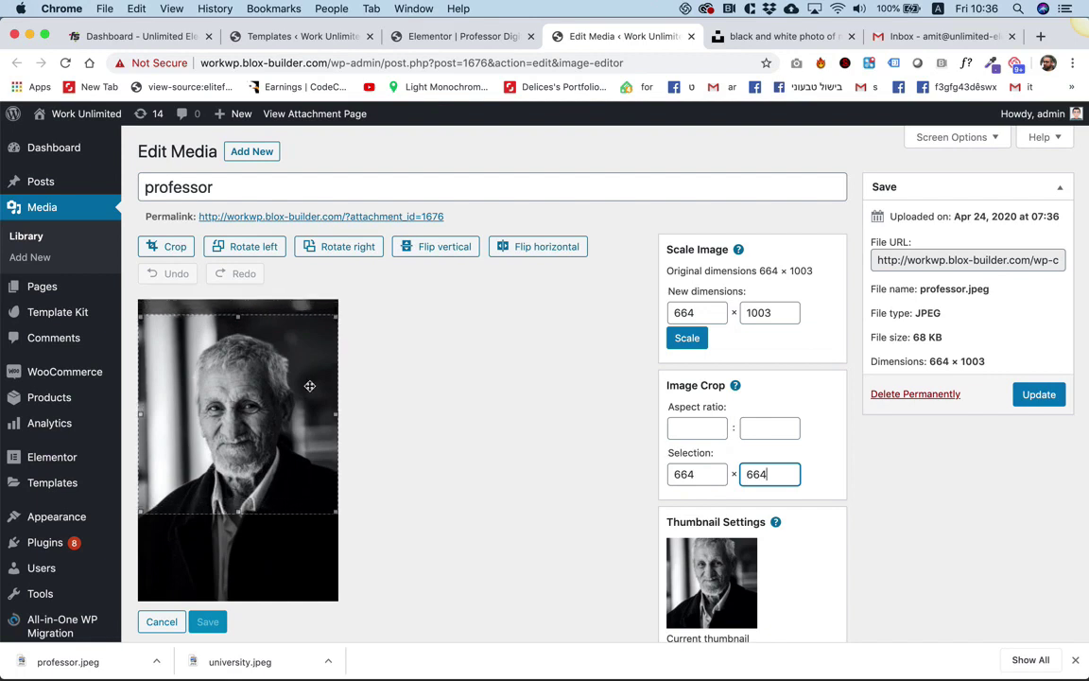
click(179, 251)
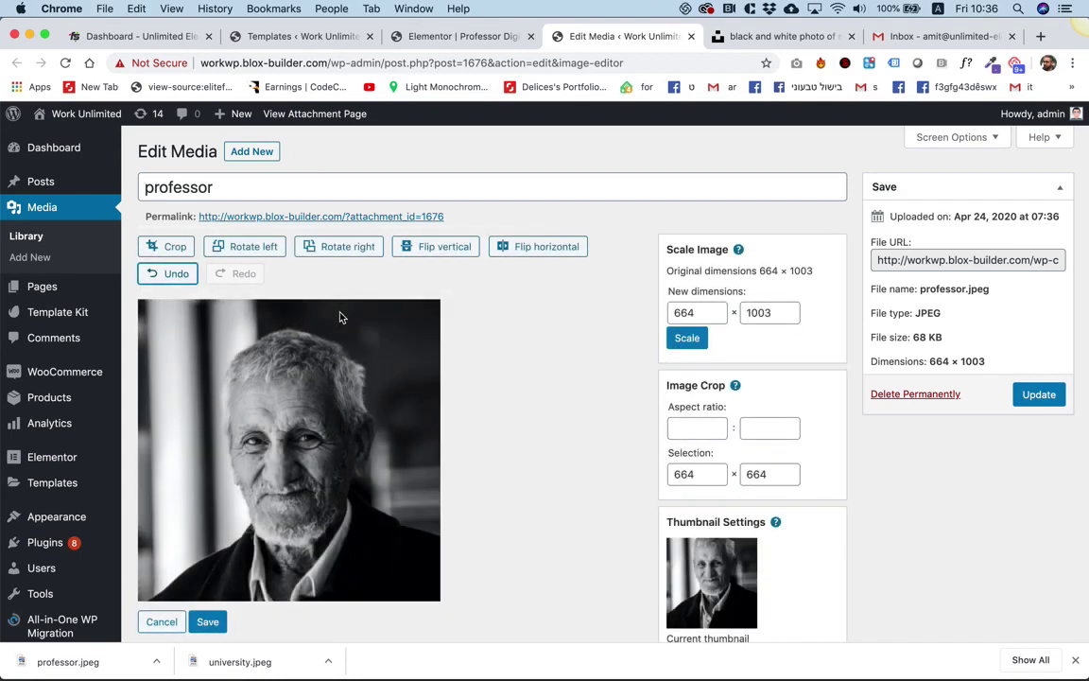
click(207, 621)
scroll(213, 624, down, 5)
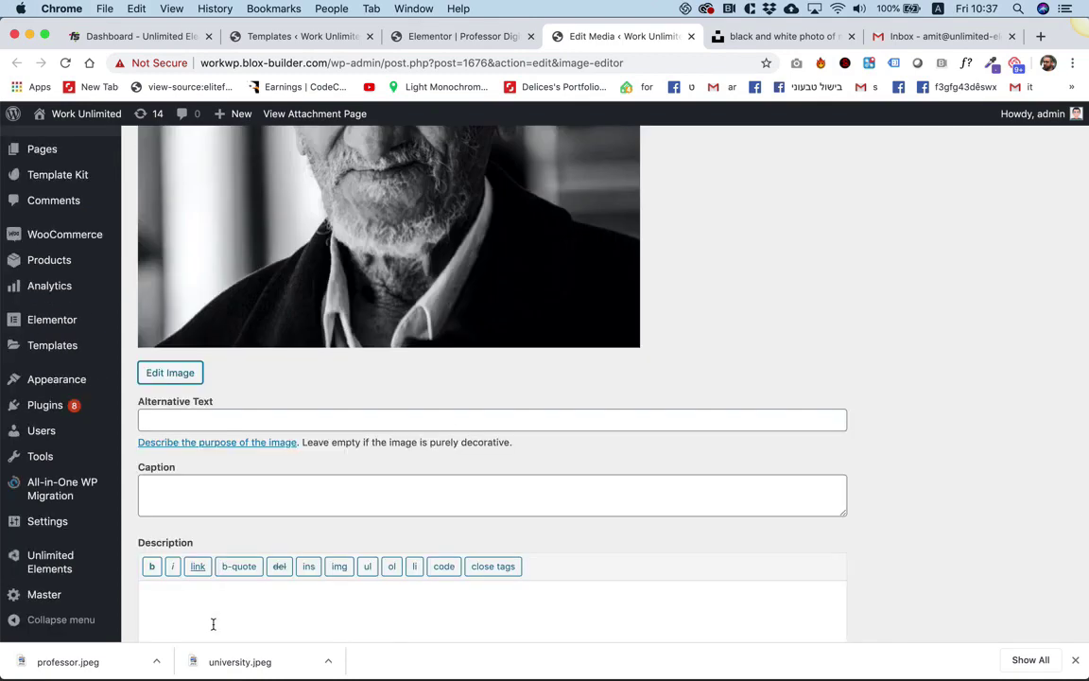
scroll(401, 483, up, 5)
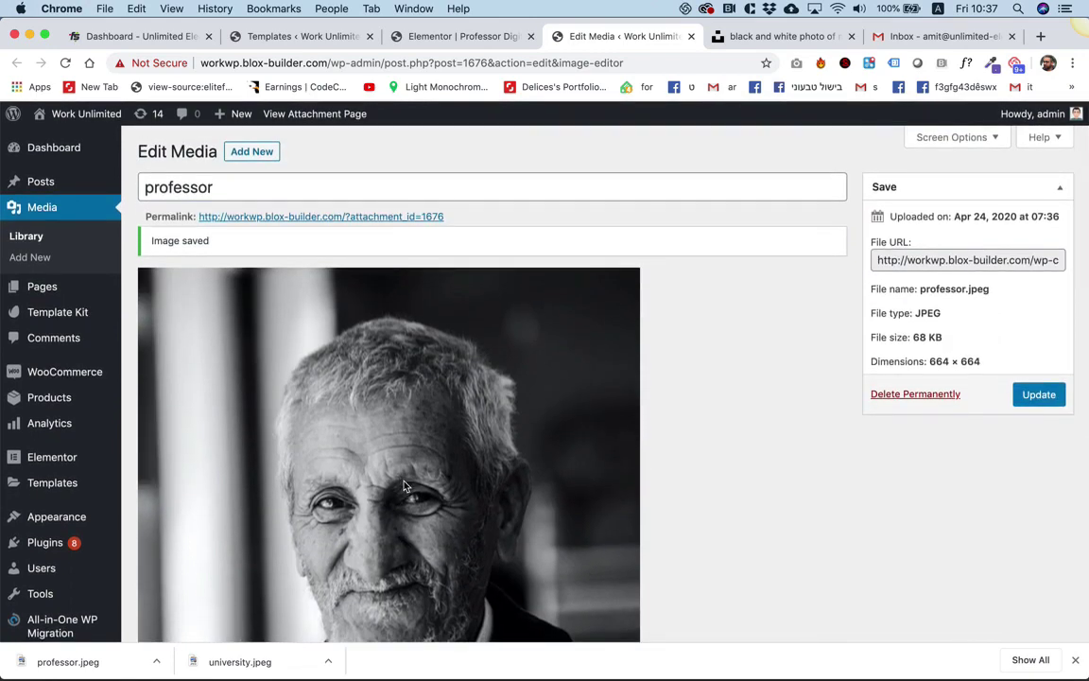
Insert the cropped professor image into the page's image widget.
click(463, 36)
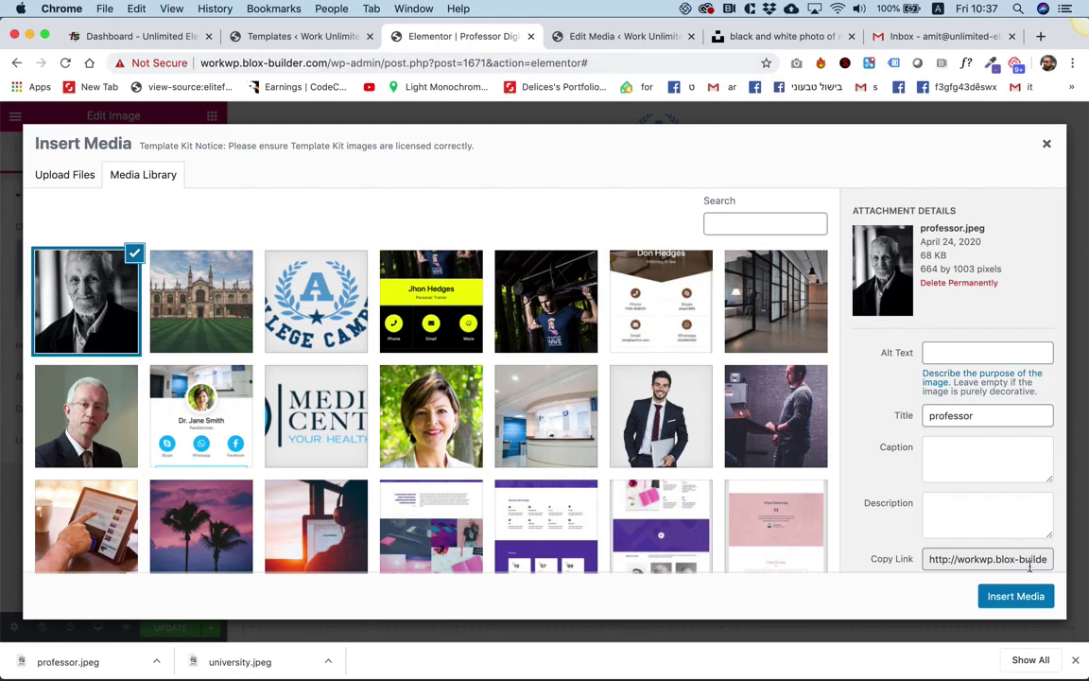
click(1018, 596)
scroll(662, 402, down, 1)
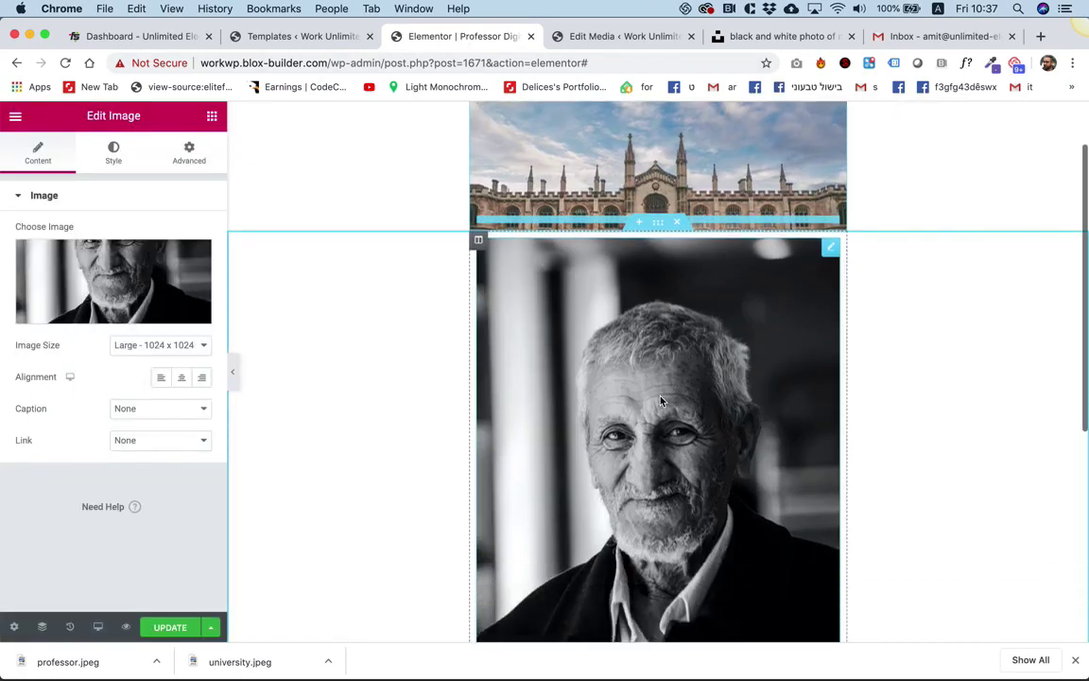
scroll(660, 402, down, 3)
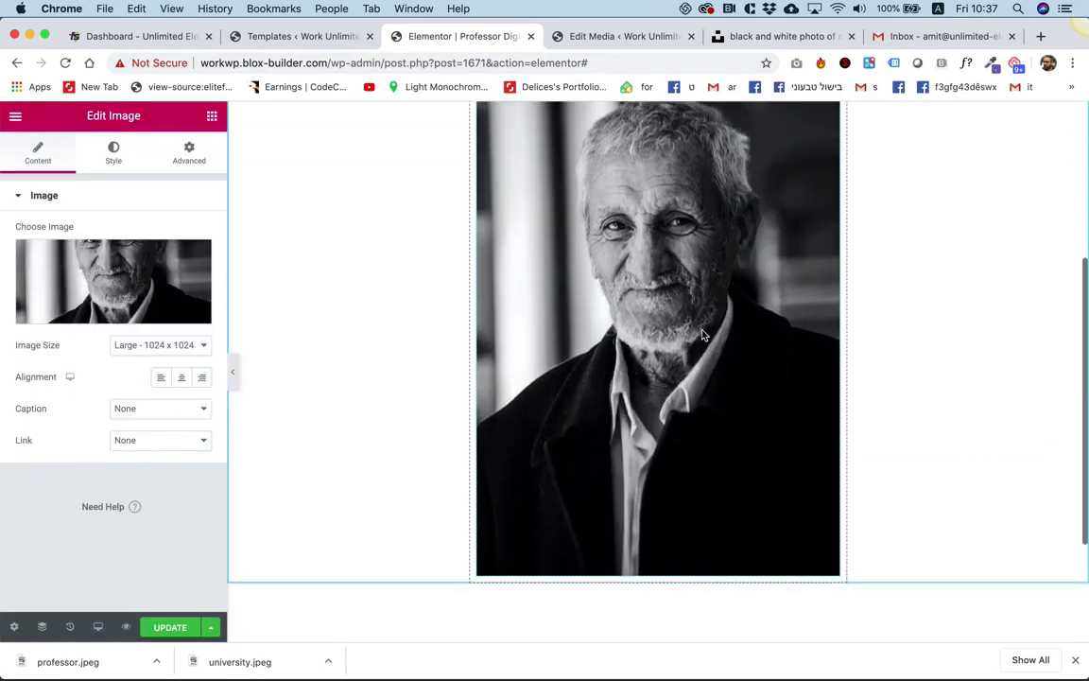
Publish the changes with Update, dismiss the downloads bar and reload the editor.
click(187, 628)
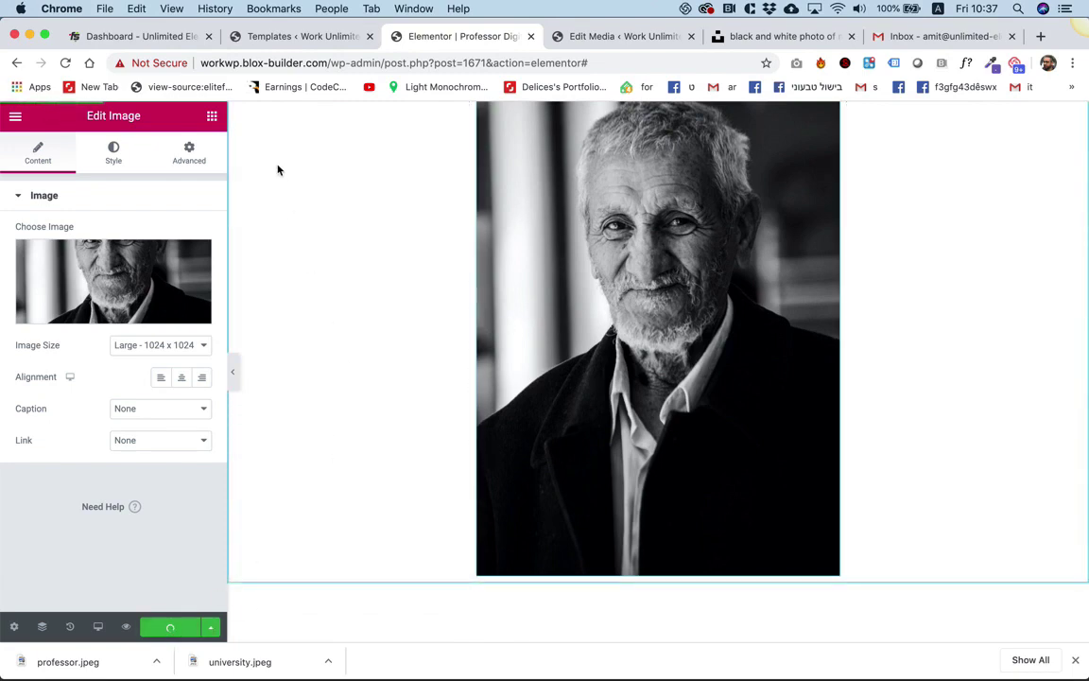
click(1075, 659)
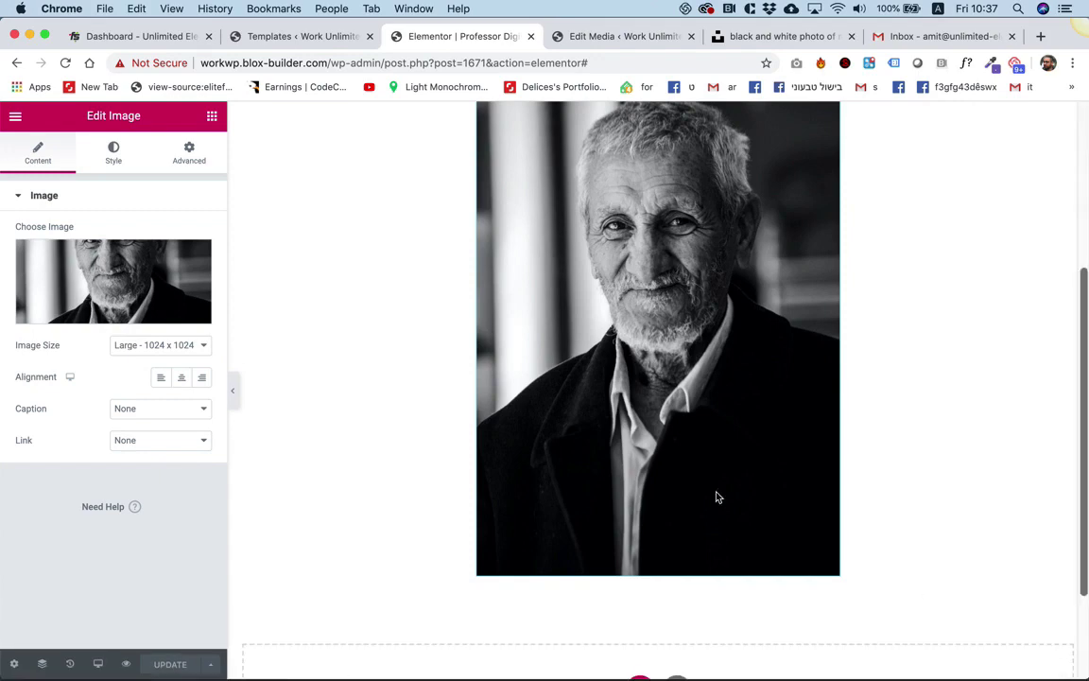
click(65, 63)
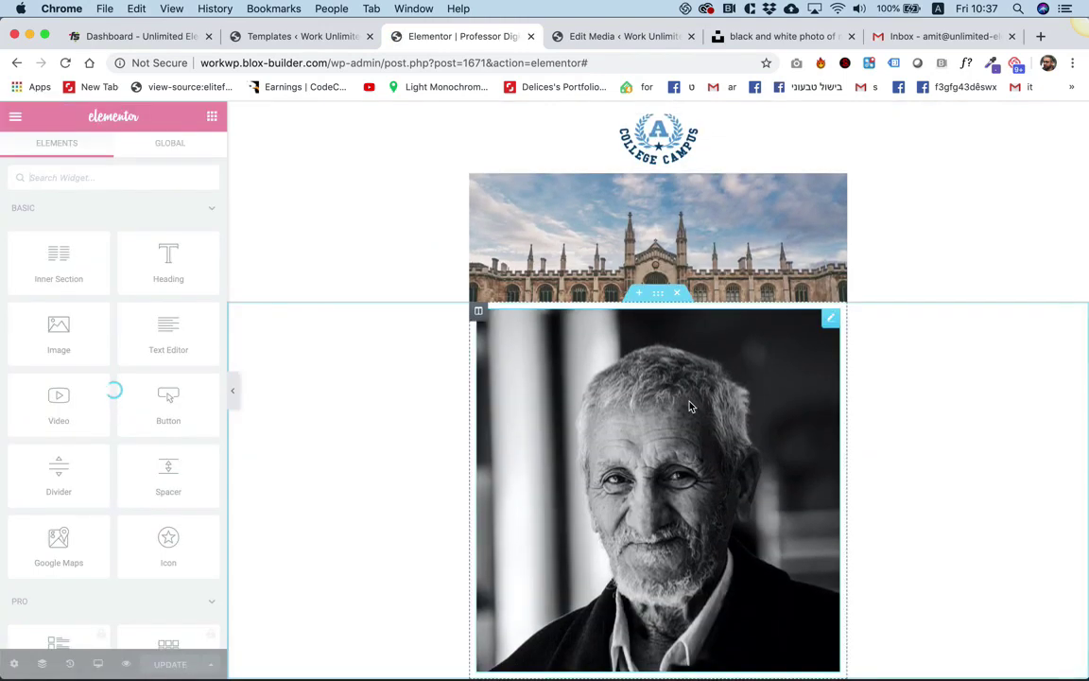
Set the portrait's style width in pixels to 110 px.
click(690, 407)
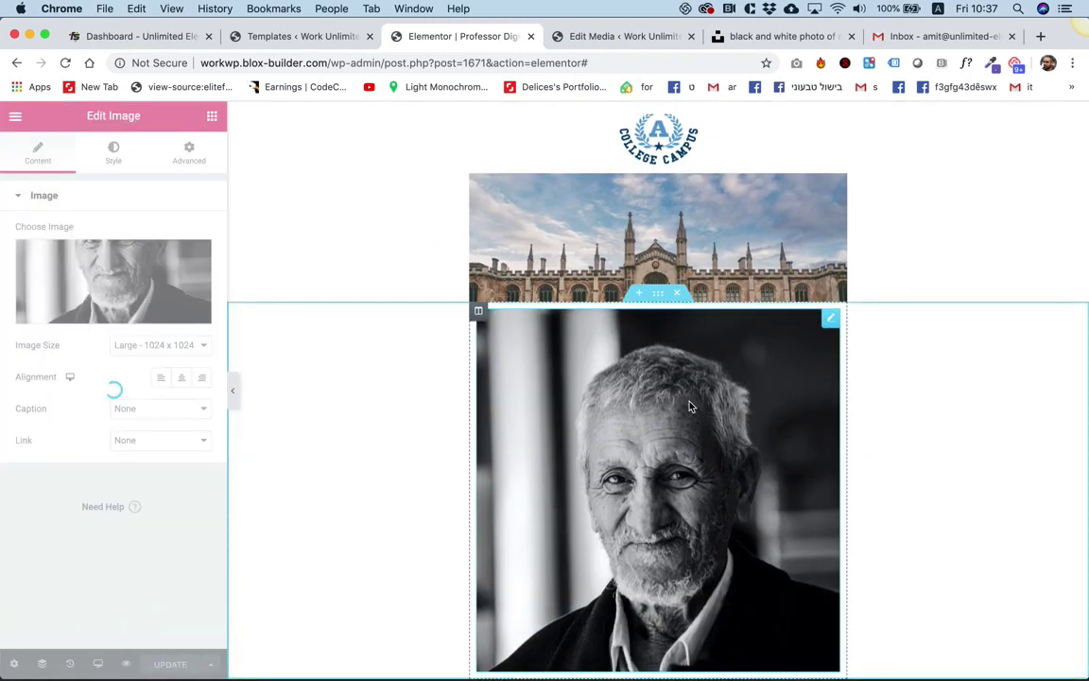
scroll(681, 401, down, 1)
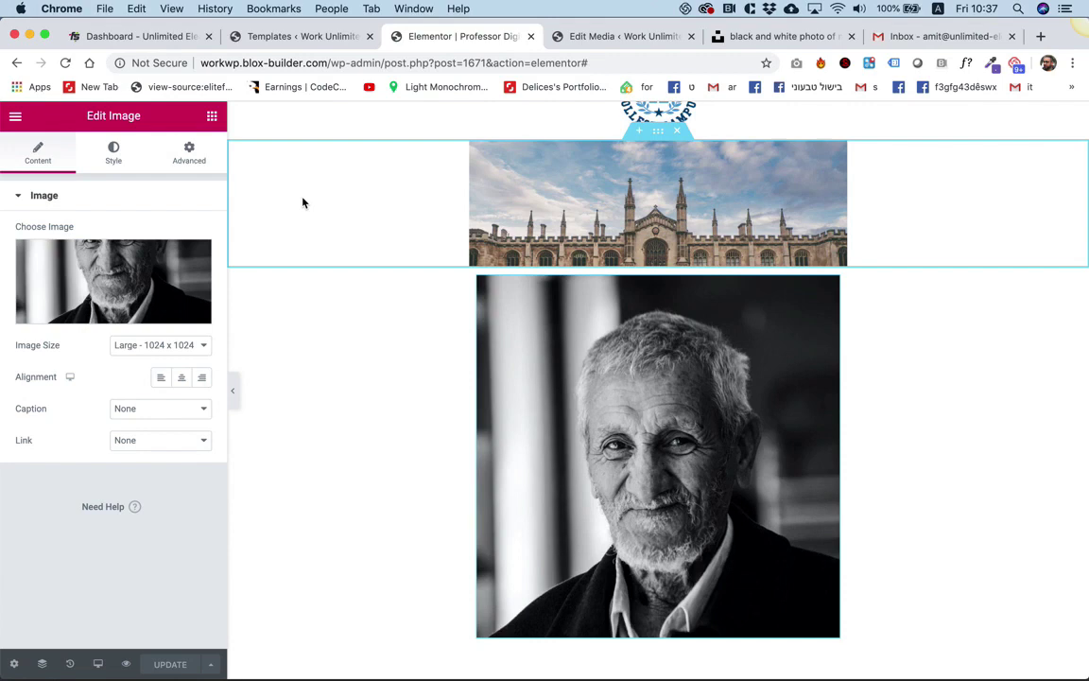
click(111, 152)
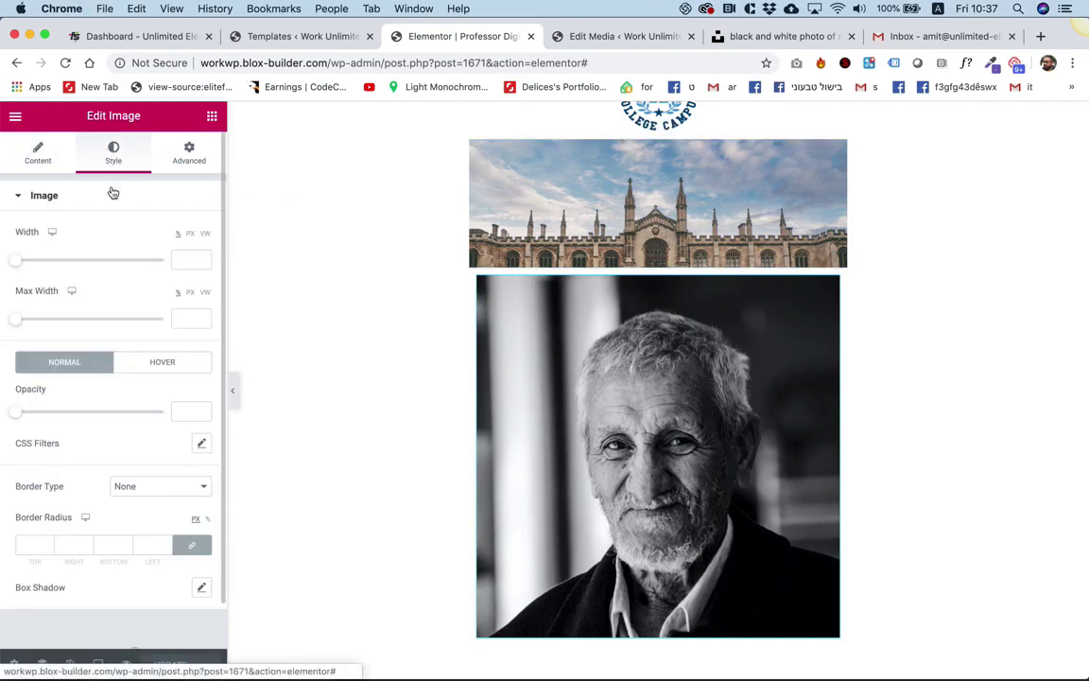
click(191, 233)
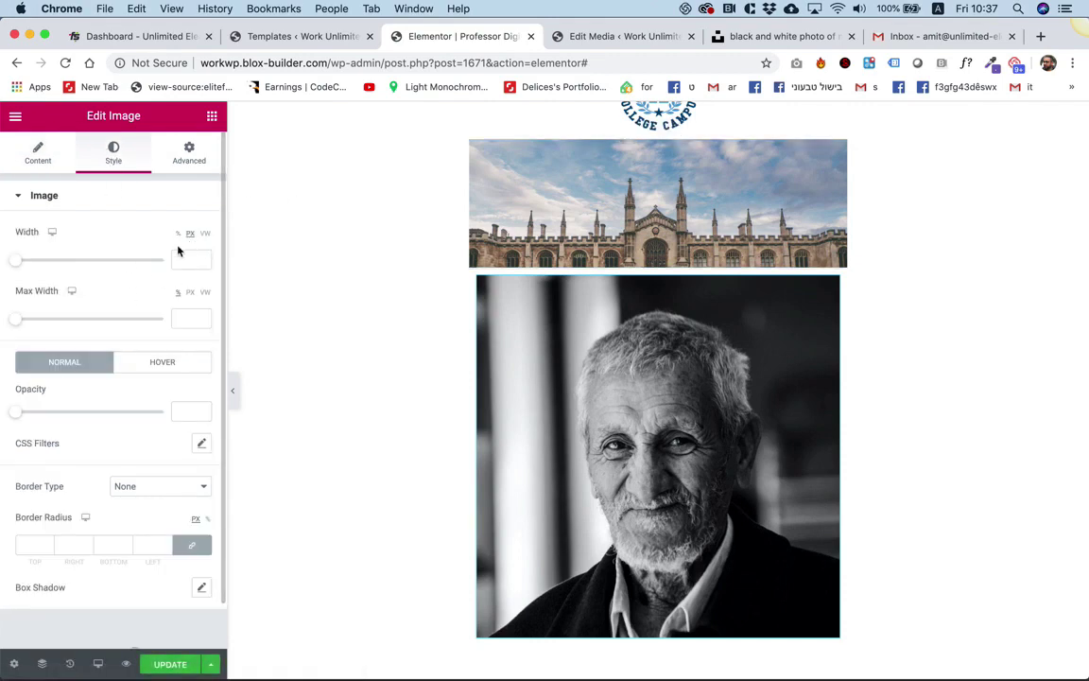
drag(20, 266, 38, 270)
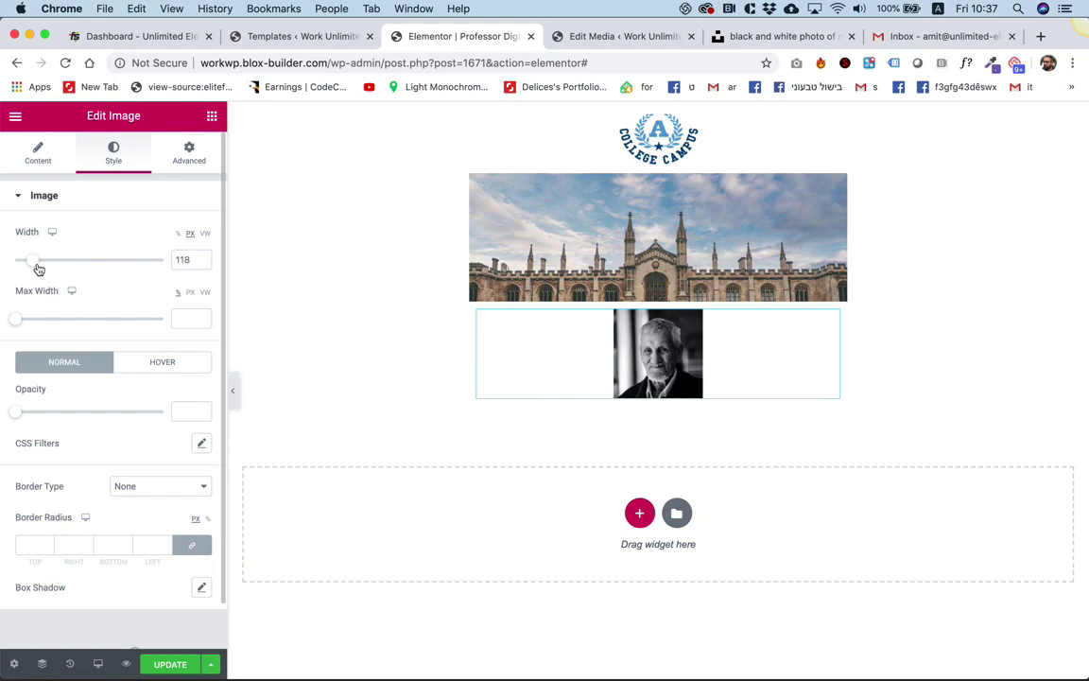
click(184, 260)
key(Down)
key(Down)
key(Down)
key(Down)
key(Down)
key(Down)
key(Down)
key(Down)
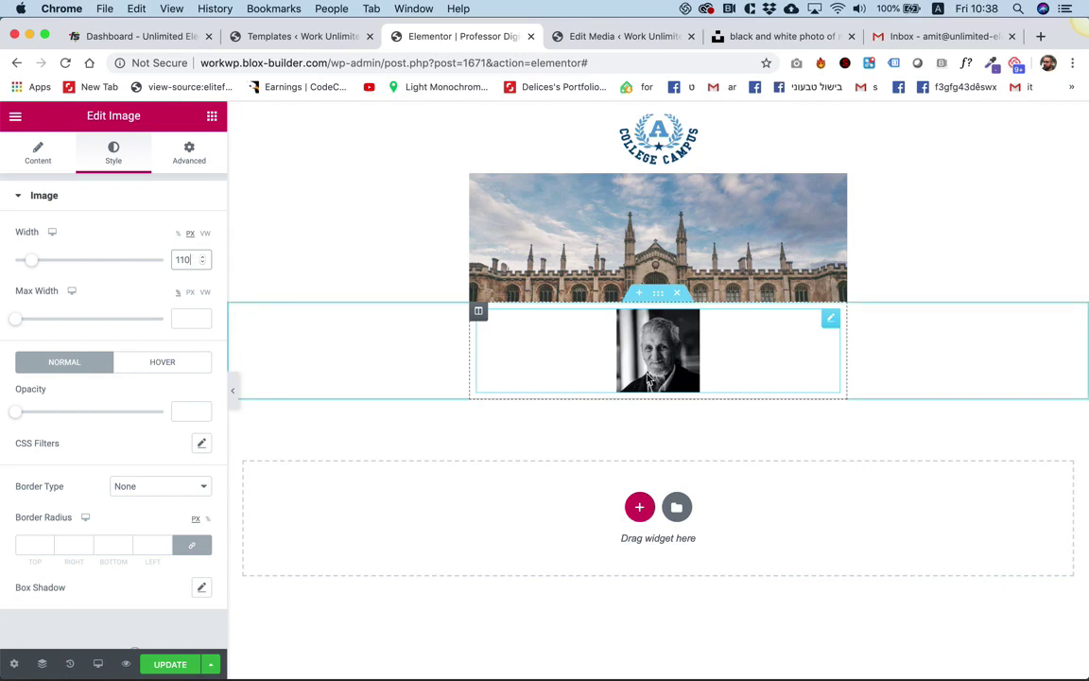
Give the portrait's column 0 padding and an unlinked -55 px top margin.
click(481, 317)
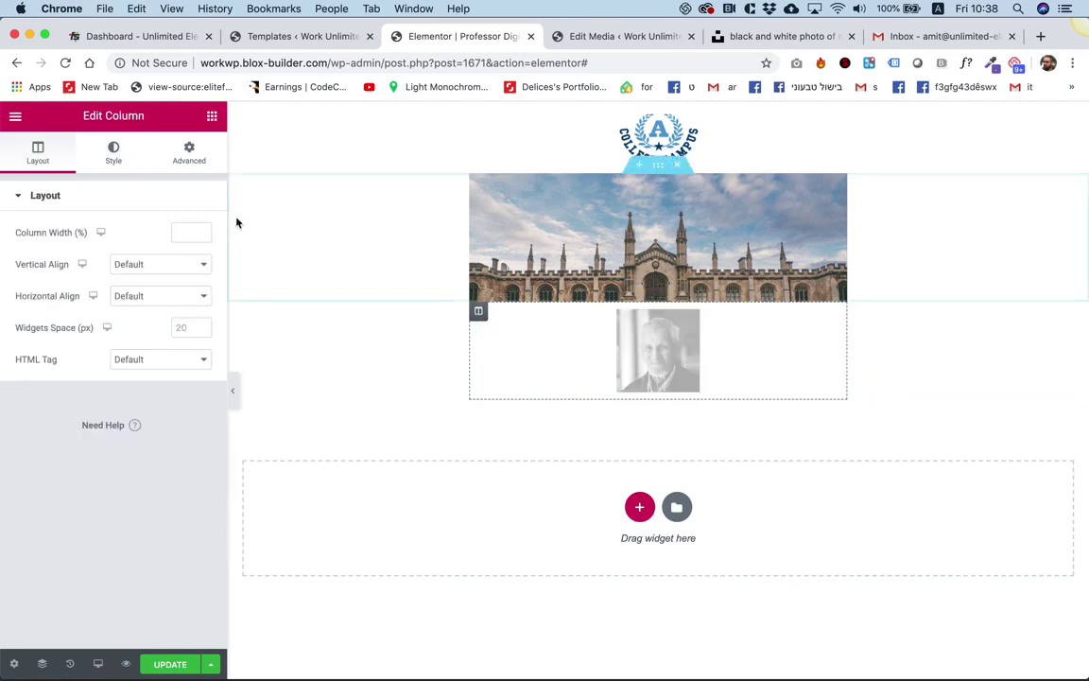
click(189, 151)
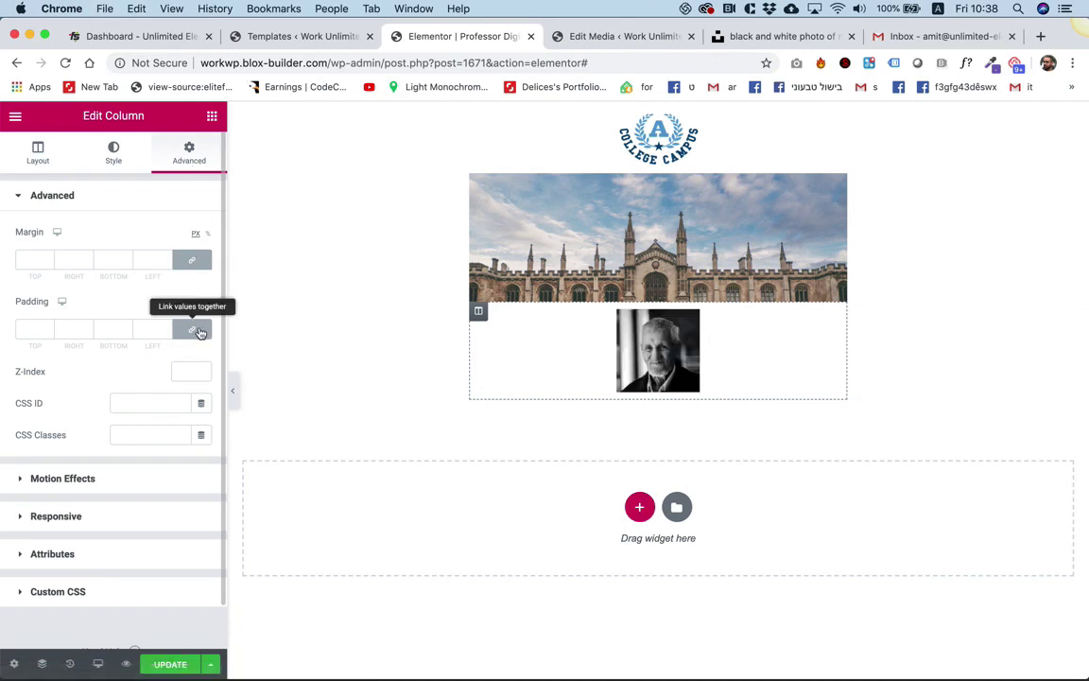
click(199, 333)
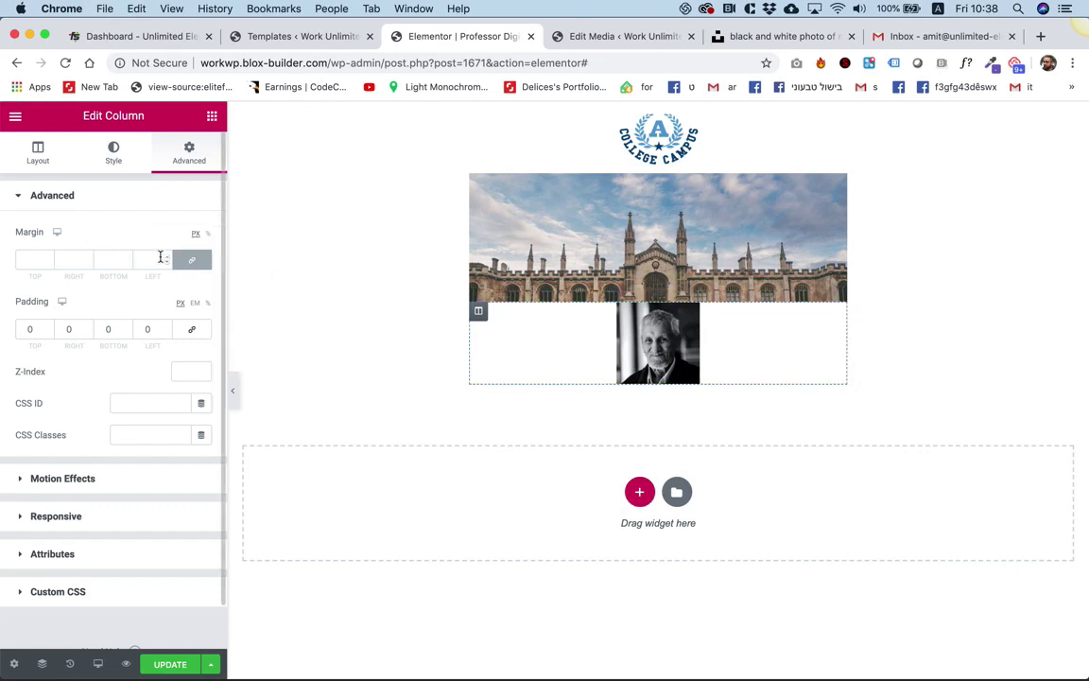
click(197, 262)
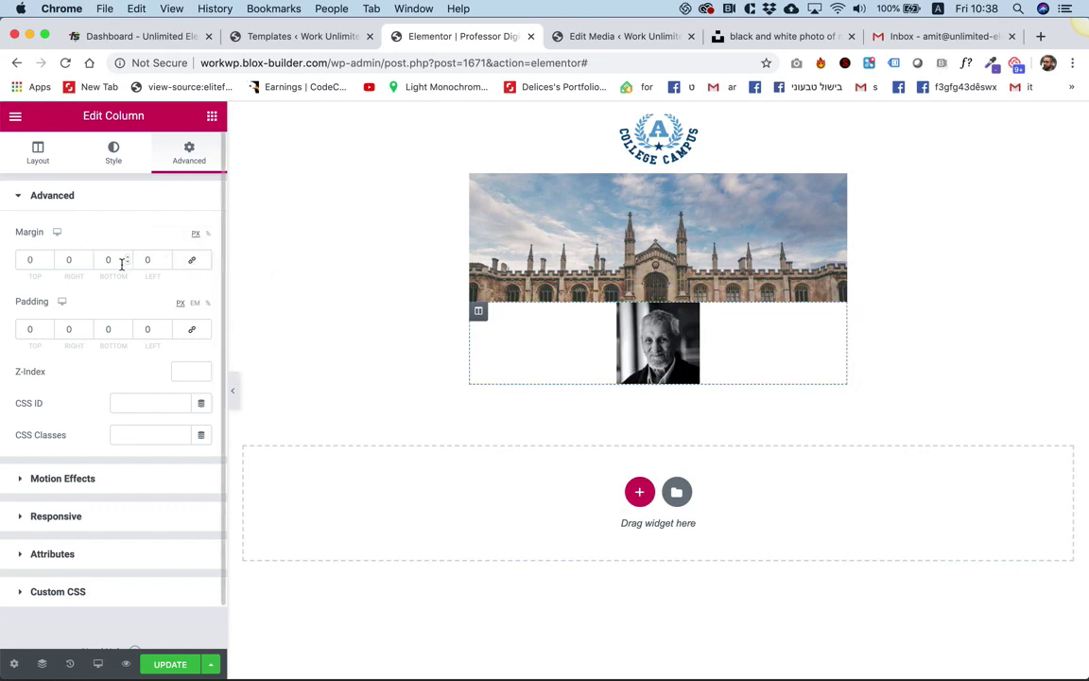
click(37, 262)
key(Down)
key(Down)
key(Down)
key(Down)
key(Down)
key(Down)
key(Down)
key(Down)
key(Down)
key(Down)
key(Down)
key(Down)
key(Down)
key(Down)
key(Down)
key(Down)
key(Down)
key(Down)
key(Down)
key(Down)
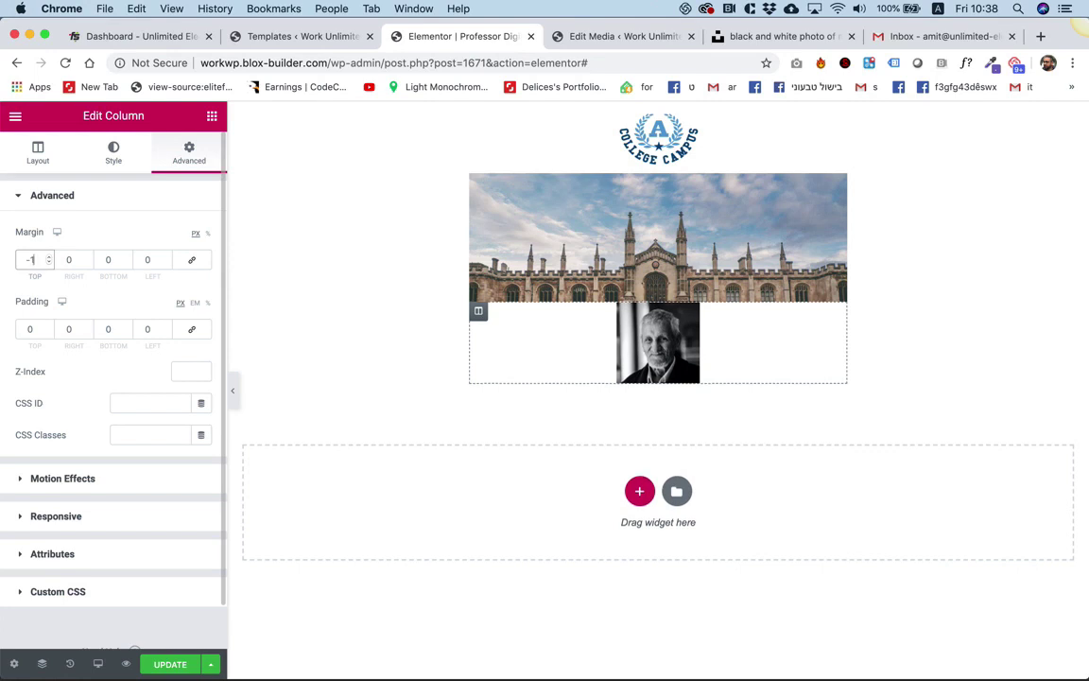
key(Down)
key(Down)
key(Down)
key(Down)
key(Down)
key(Down)
key(Down)
key(Down)
key(Down)
key(Down)
key(Down)
key(Down)
key(Down)
key(Down)
key(Down)
key(Down)
key(Down)
key(Down)
key(Down)
key(Down)
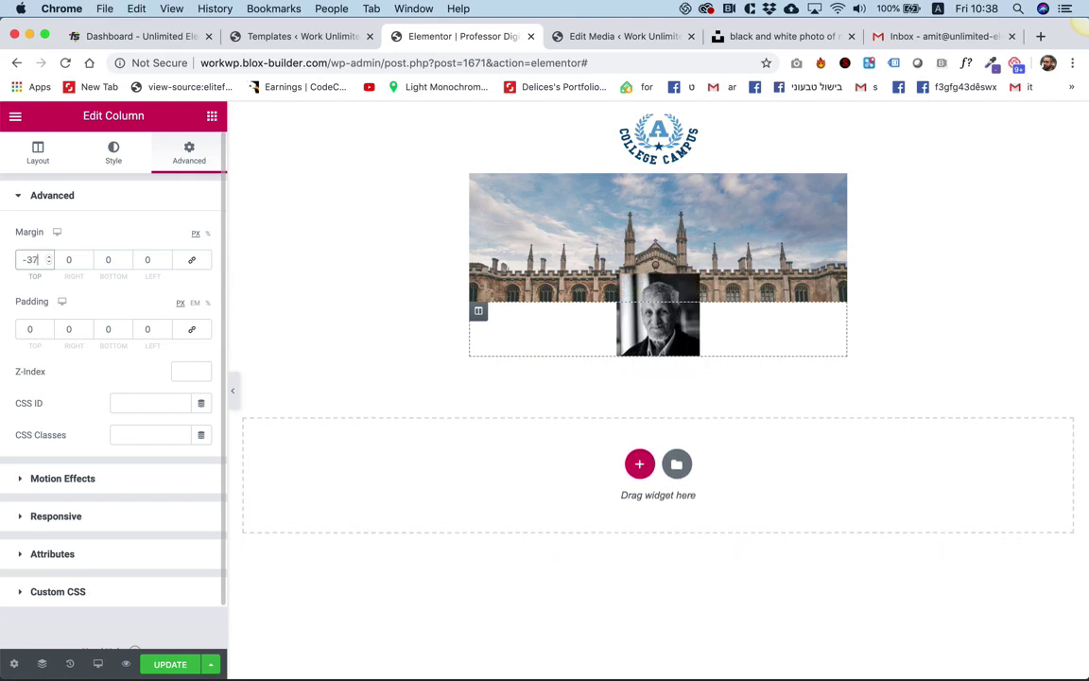
key(Down)
key(Down)
key(Down)
key(Down)
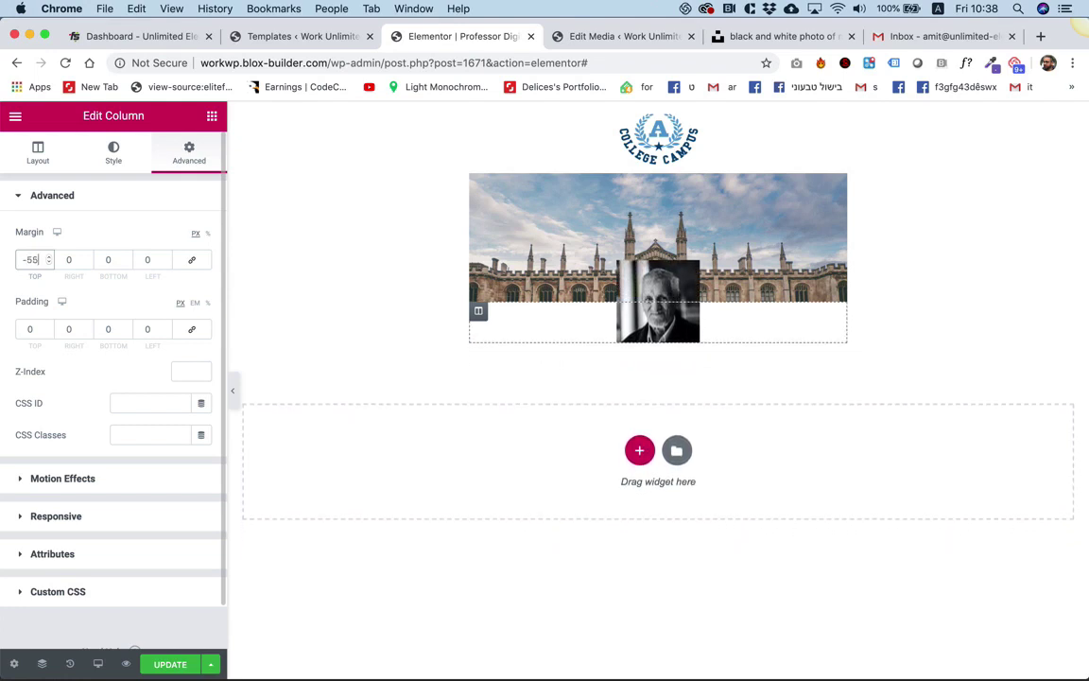
key(Up)
key(Up)
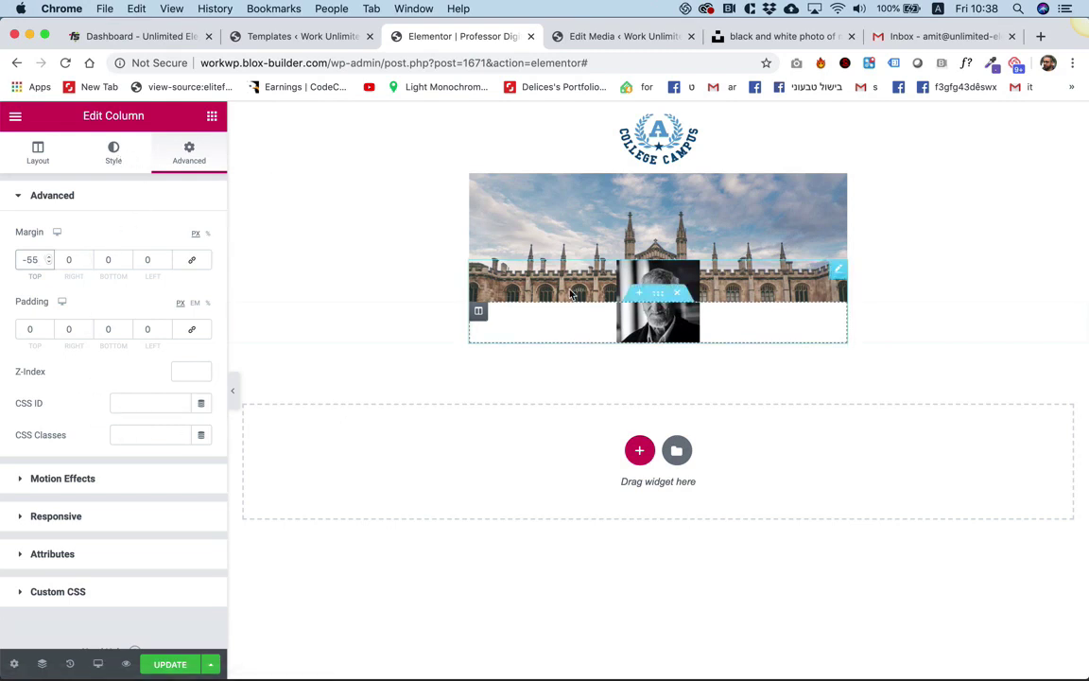
Give the portrait a solid white border 10 px thick on all sides.
click(629, 326)
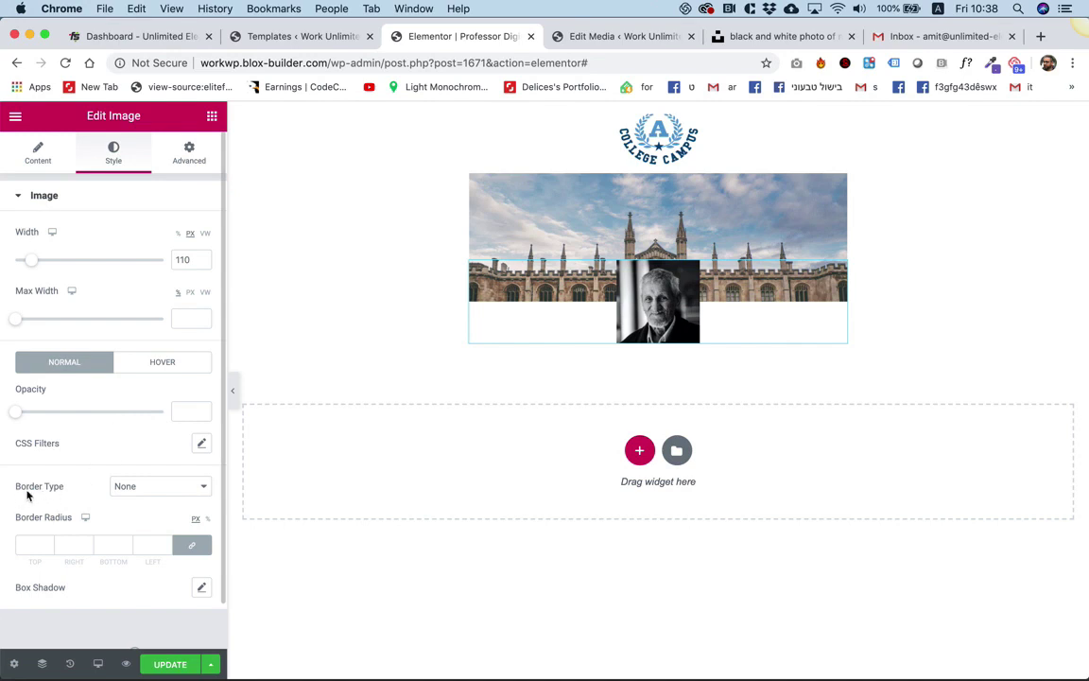
click(143, 487)
click(144, 499)
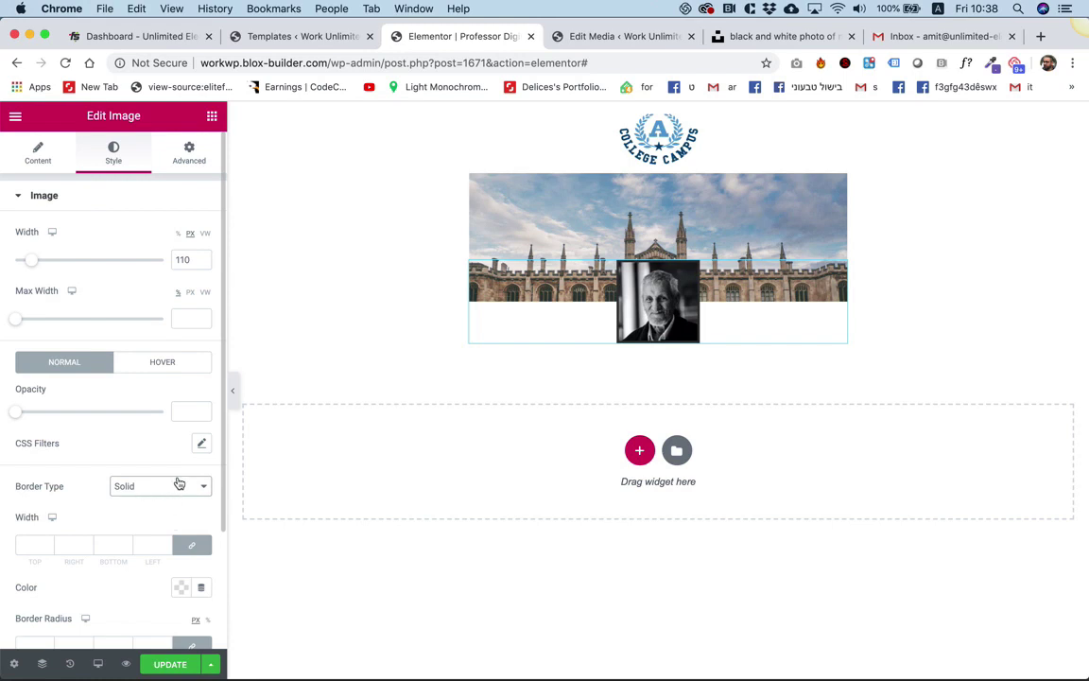
scroll(179, 483, down, 1)
scroll(179, 483, down, 1)
click(181, 556)
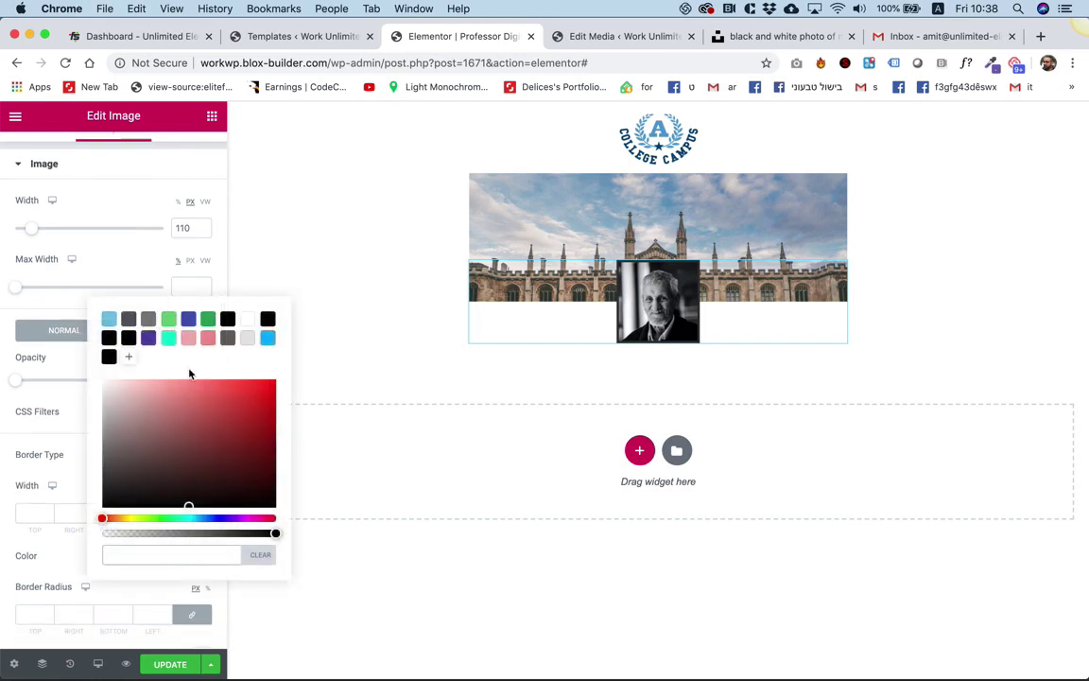
click(250, 321)
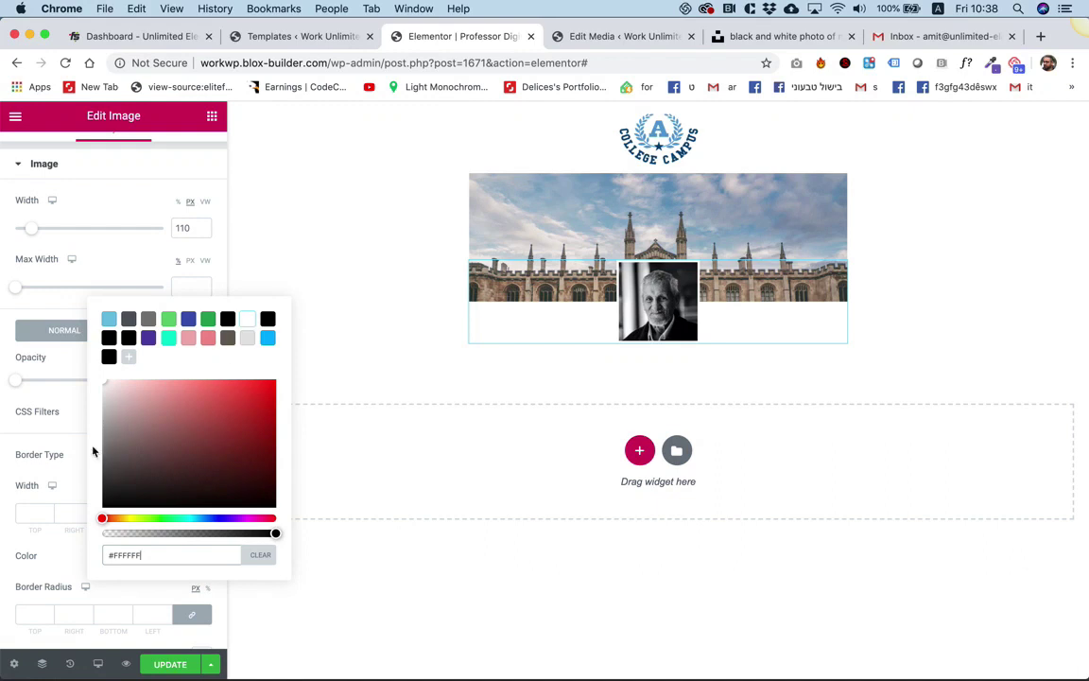
click(69, 513)
key(Up)
key(Up)
key(Up)
key(Up)
key(Up)
key(Up)
key(Up)
key(Up)
key(Up)
key(Up)
key(Up)
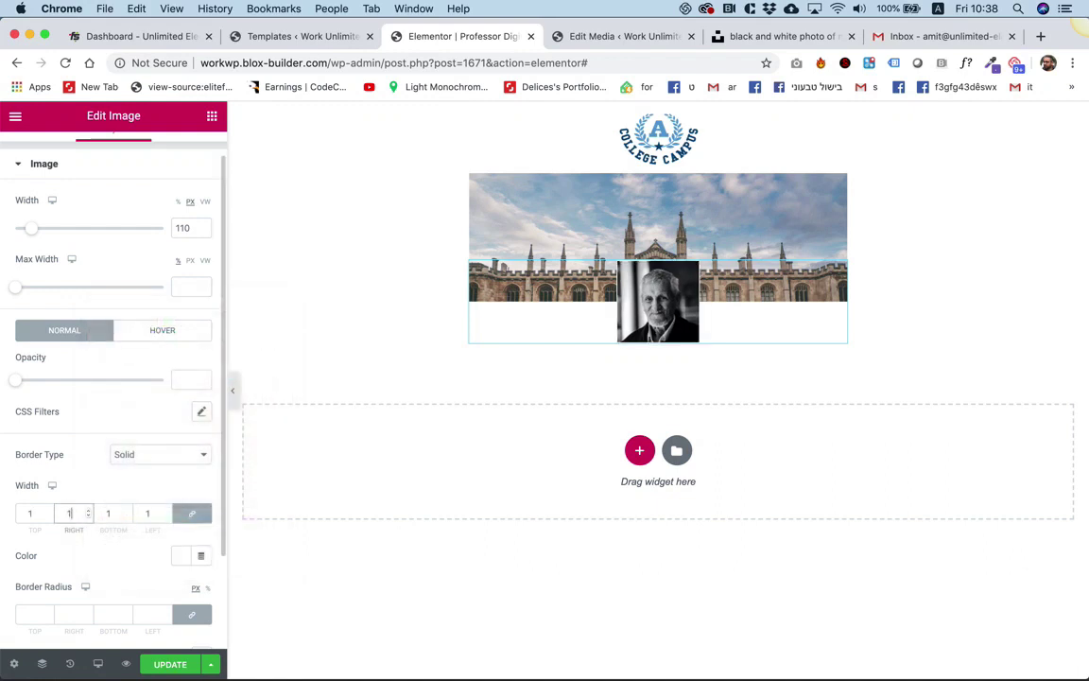
key(Down)
key(Down)
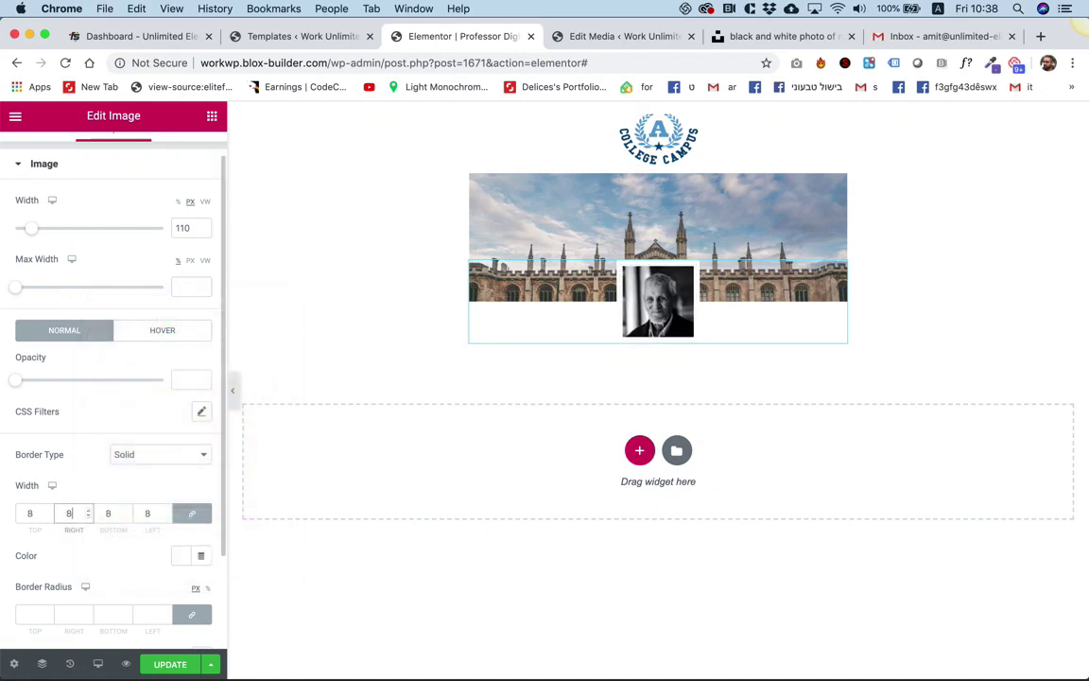
key(Up)
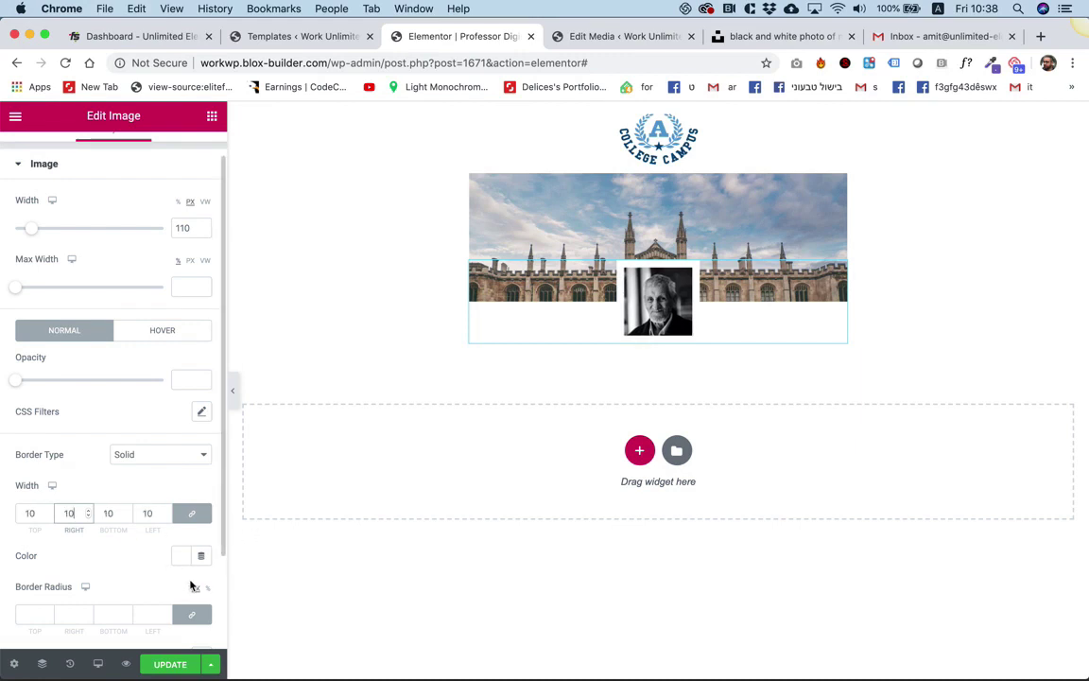
Add a faint box shadow with colour rgba(0, 0, 0, 0.2).
scroll(139, 572, down, 3)
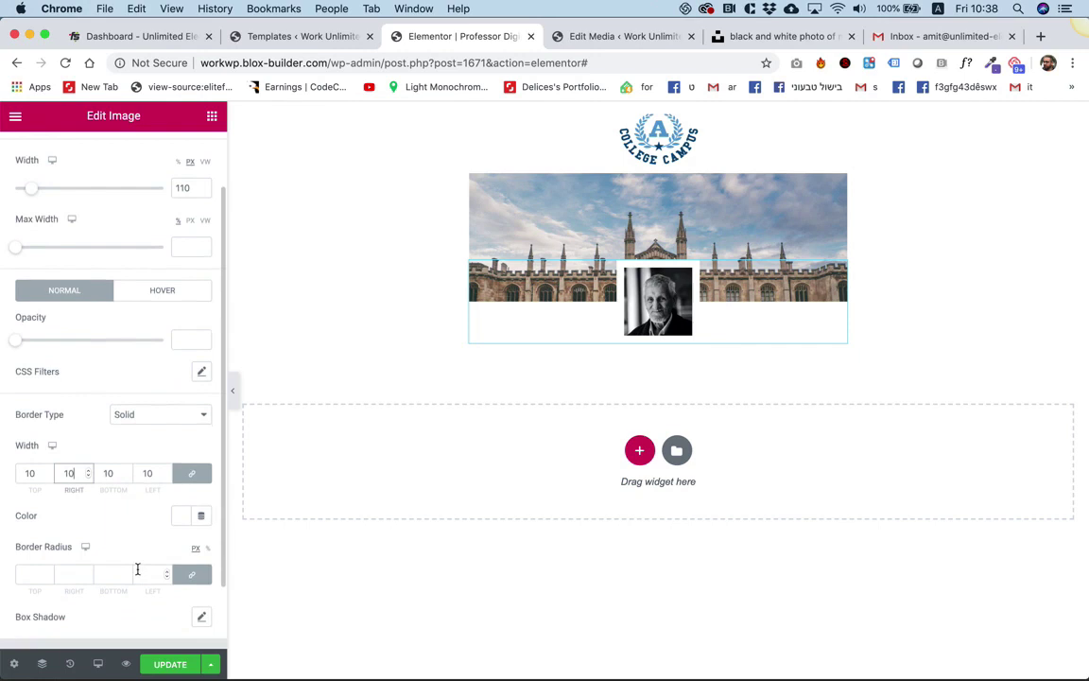
click(201, 573)
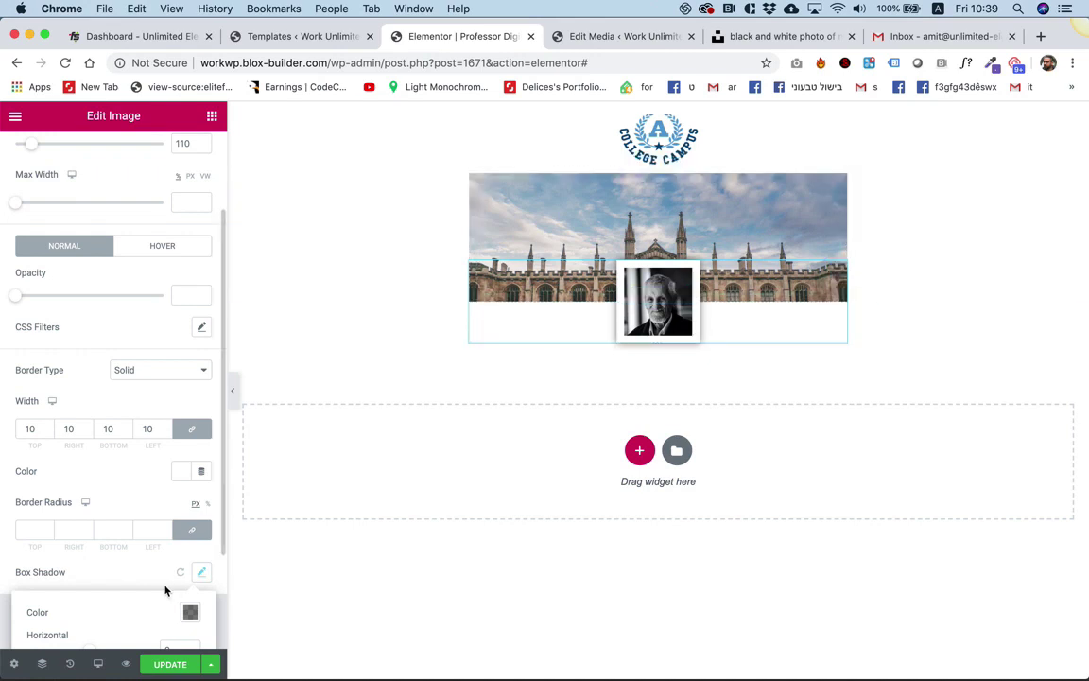
scroll(158, 584, down, 2)
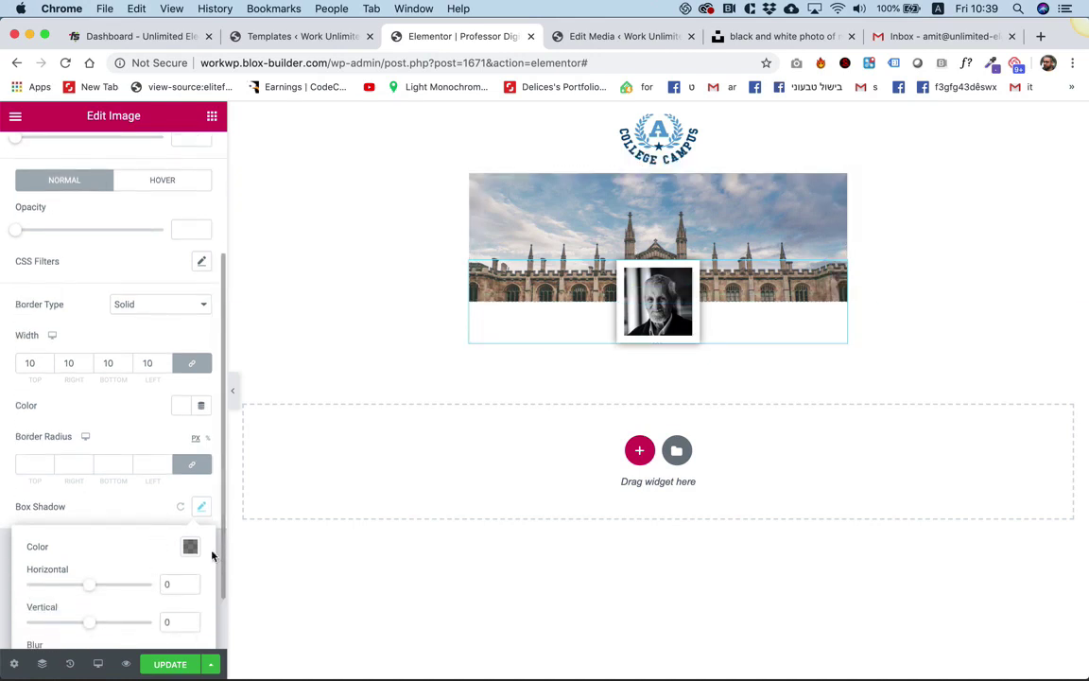
click(190, 546)
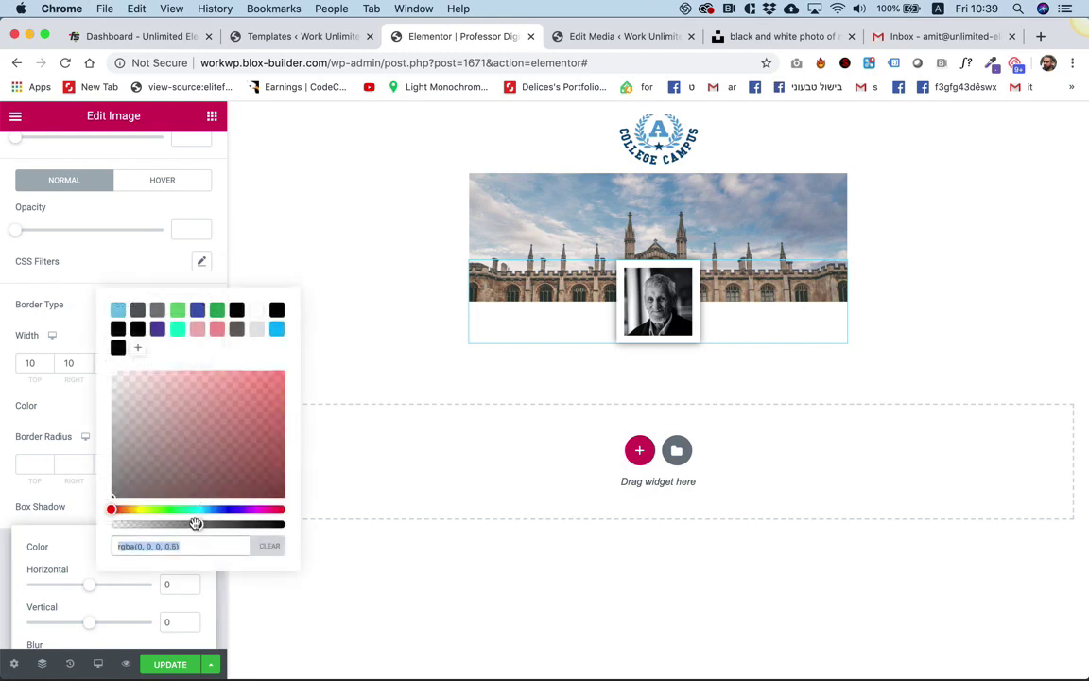
drag(195, 524, 152, 527)
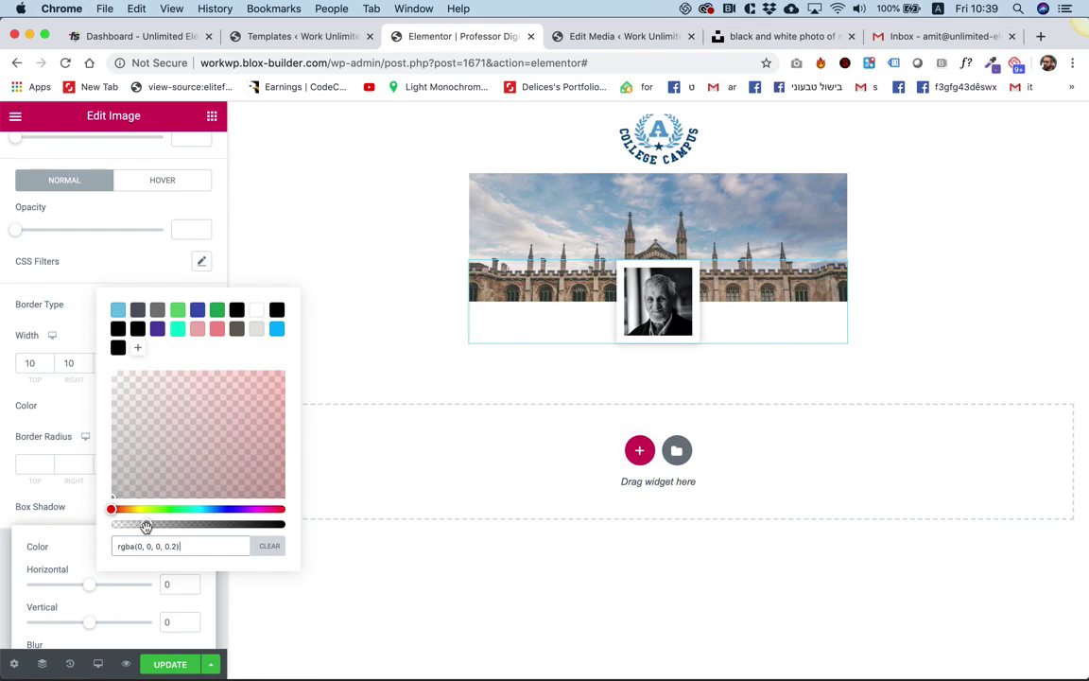
click(61, 446)
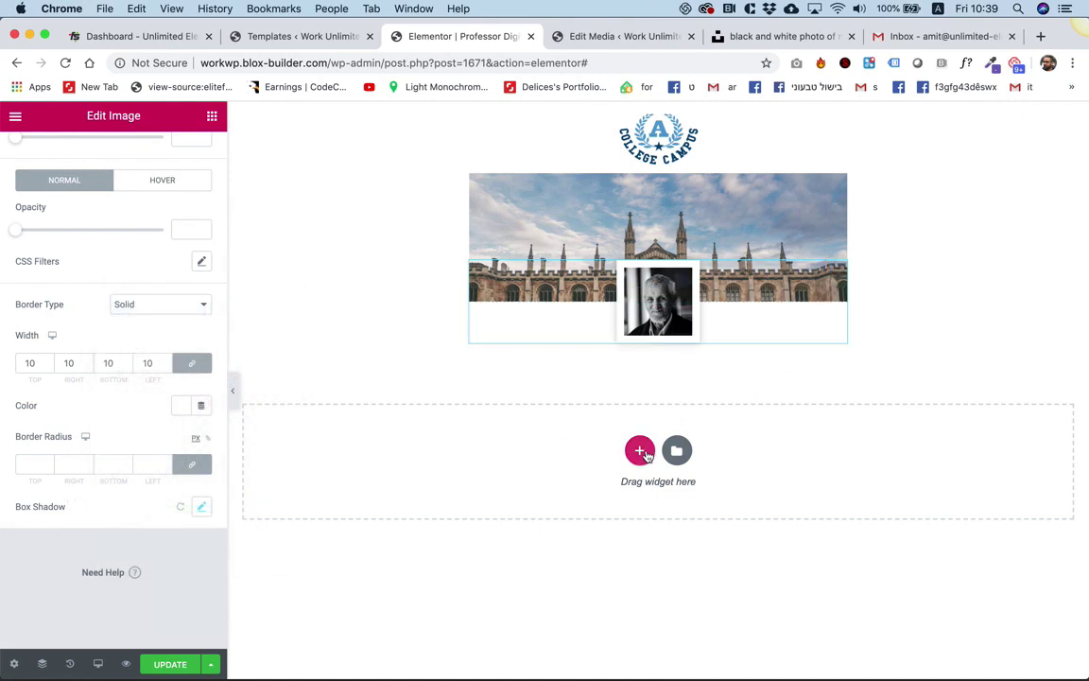
Add a single-column section below the portrait with a 500 content width.
click(640, 452)
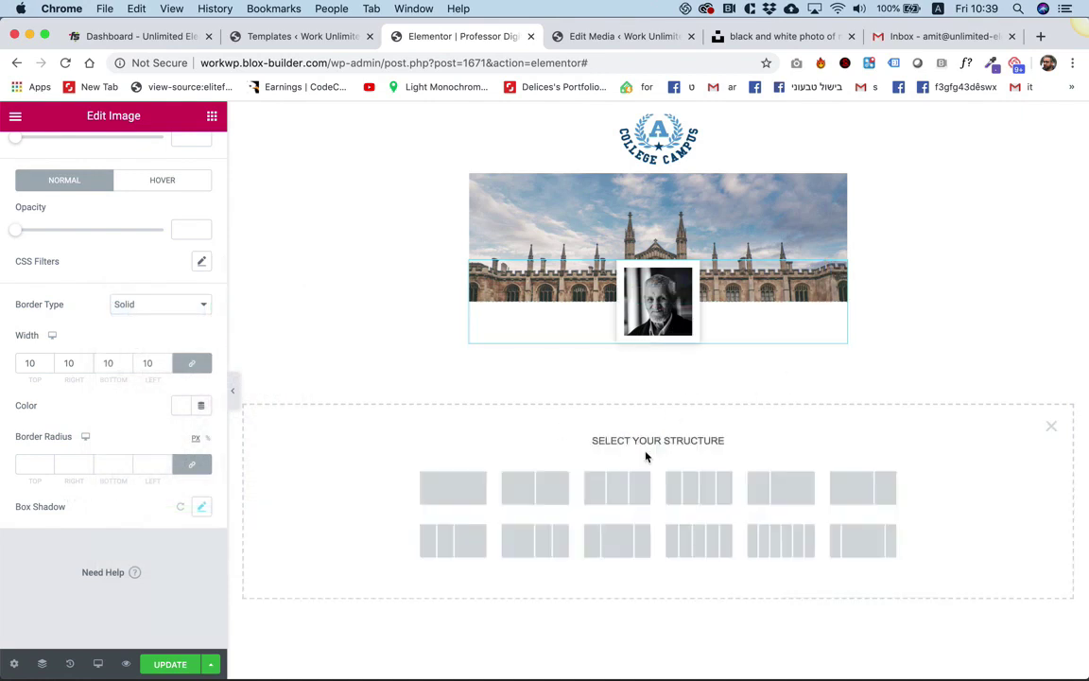
click(458, 489)
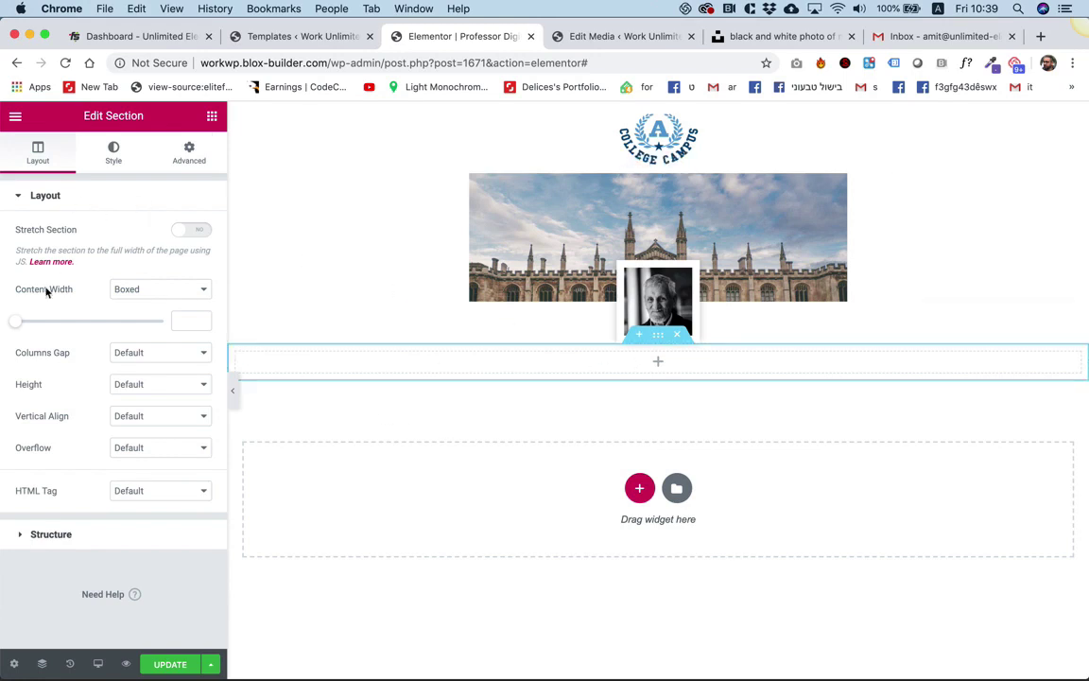
drag(22, 325, 10, 328)
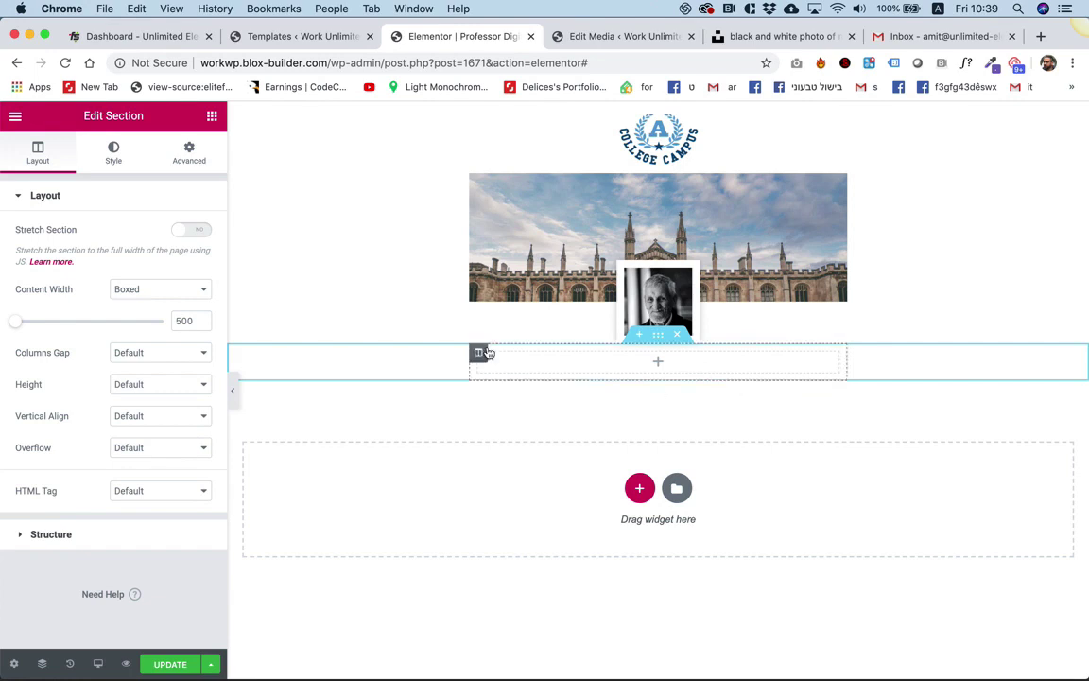
Add a centred heading in the new section containing the professor's name.
click(212, 117)
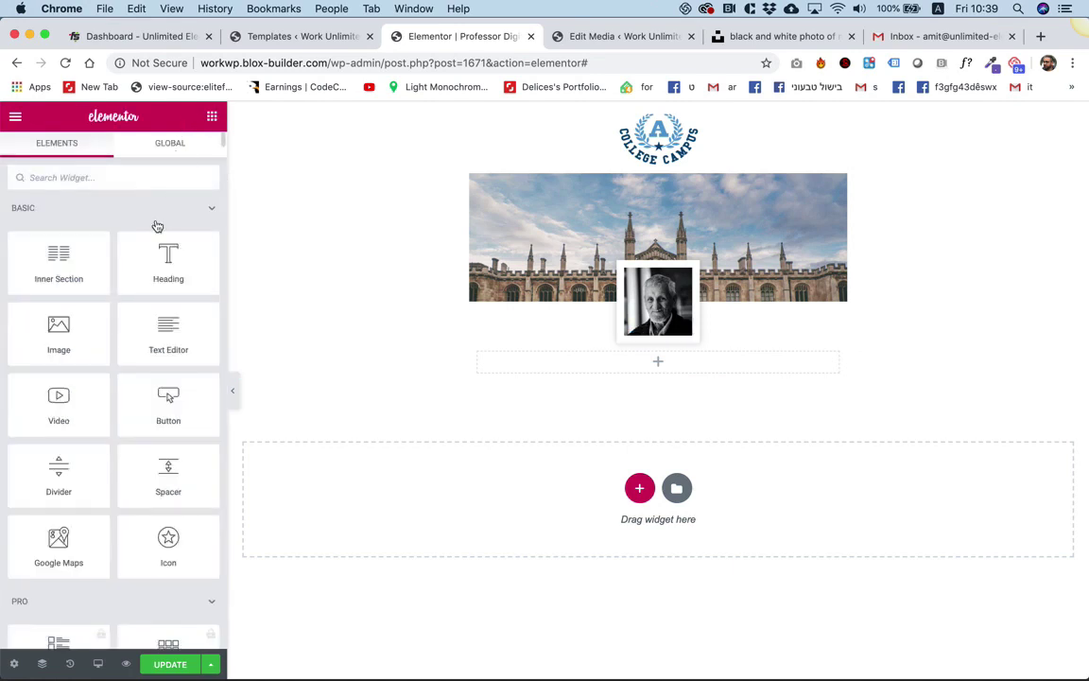
drag(185, 269, 615, 362)
click(161, 450)
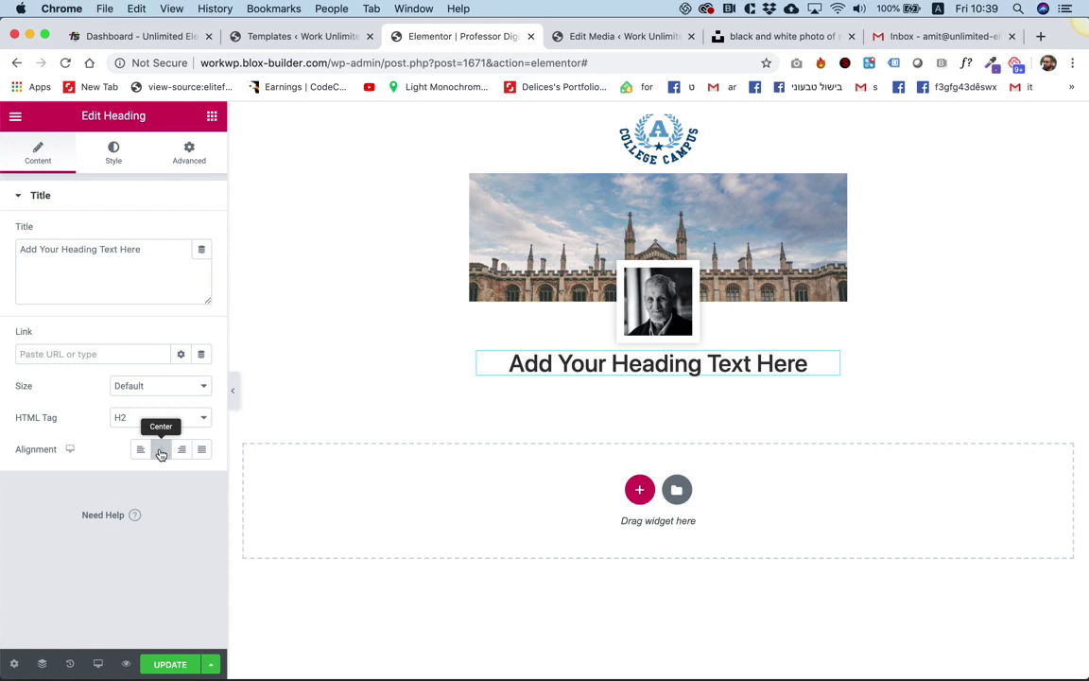
double_click(129, 282)
key(super+a)
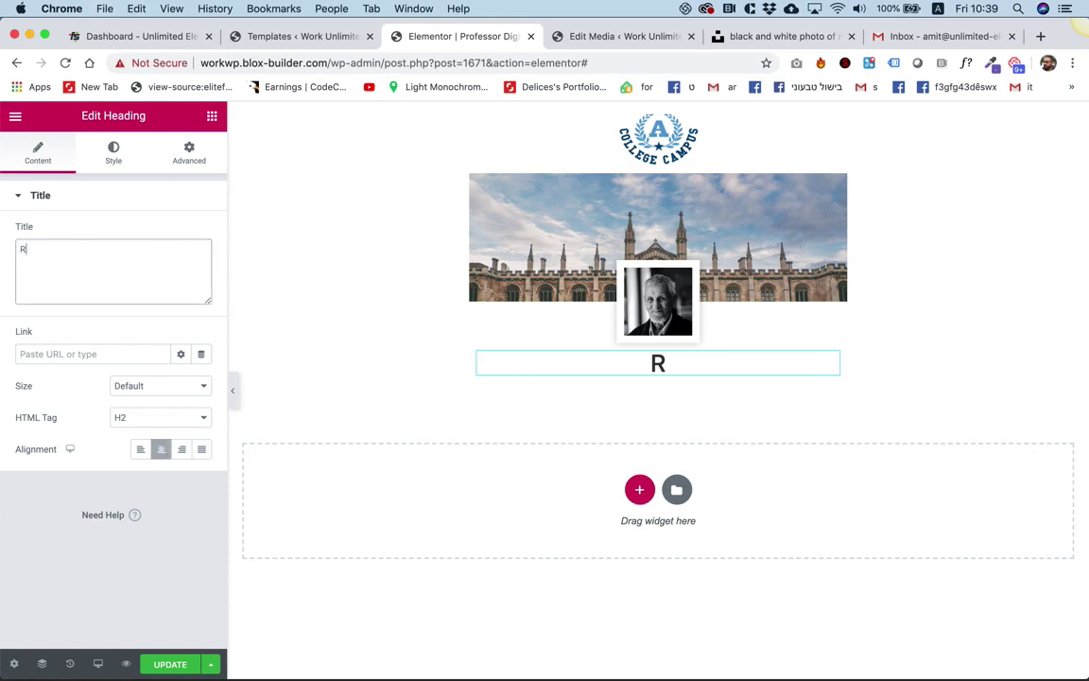
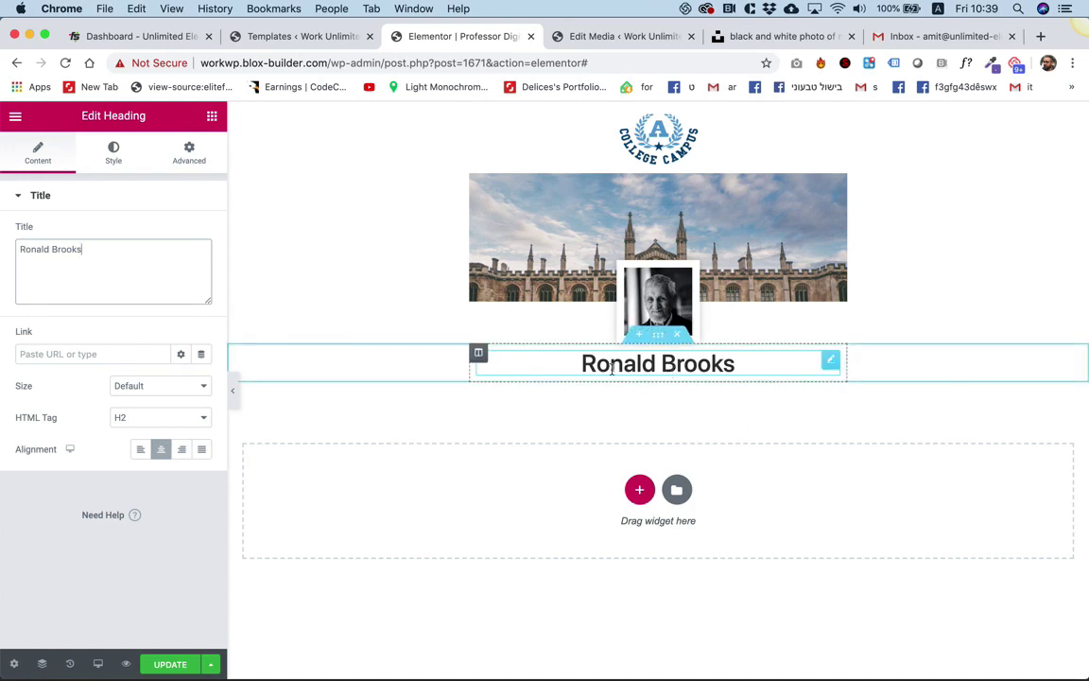
Set the name heading's typography font size to 30 px.
click(115, 156)
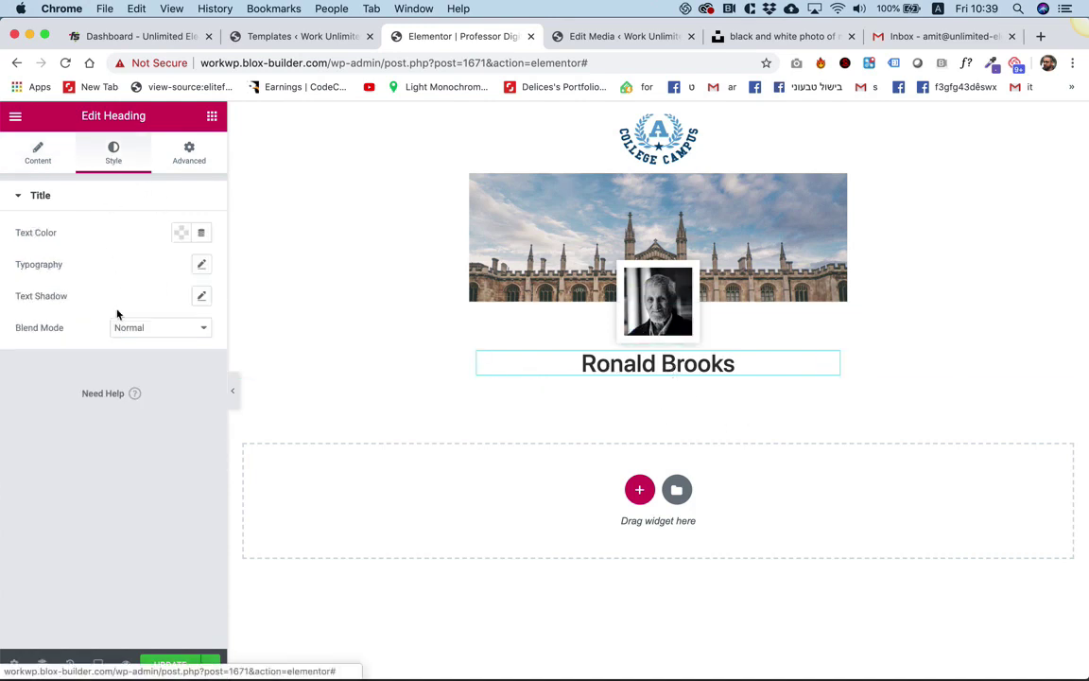
click(201, 266)
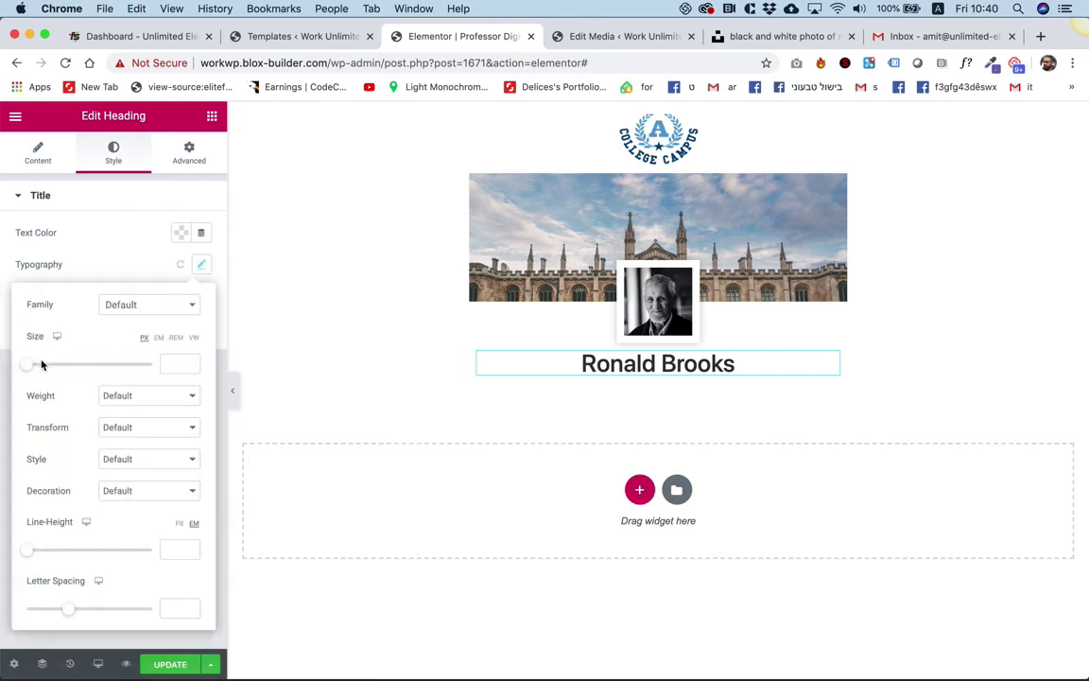
drag(24, 370, 38, 370)
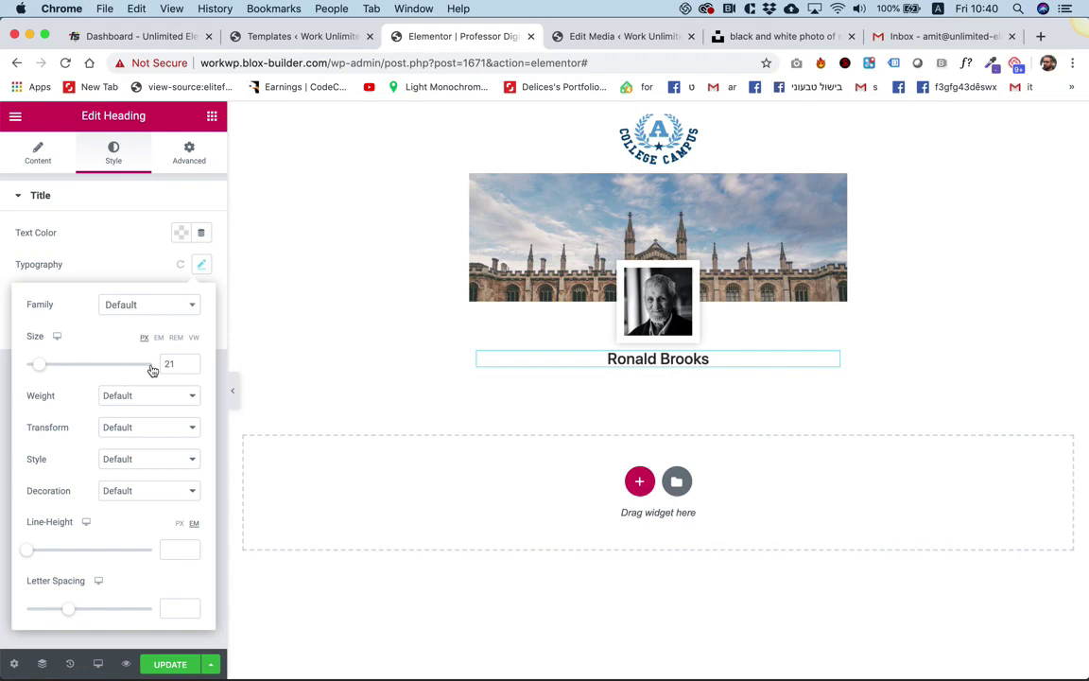
click(170, 364)
key(Up)
key(Up)
key(Up)
key(Up)
key(Up)
key(Up)
key(Up)
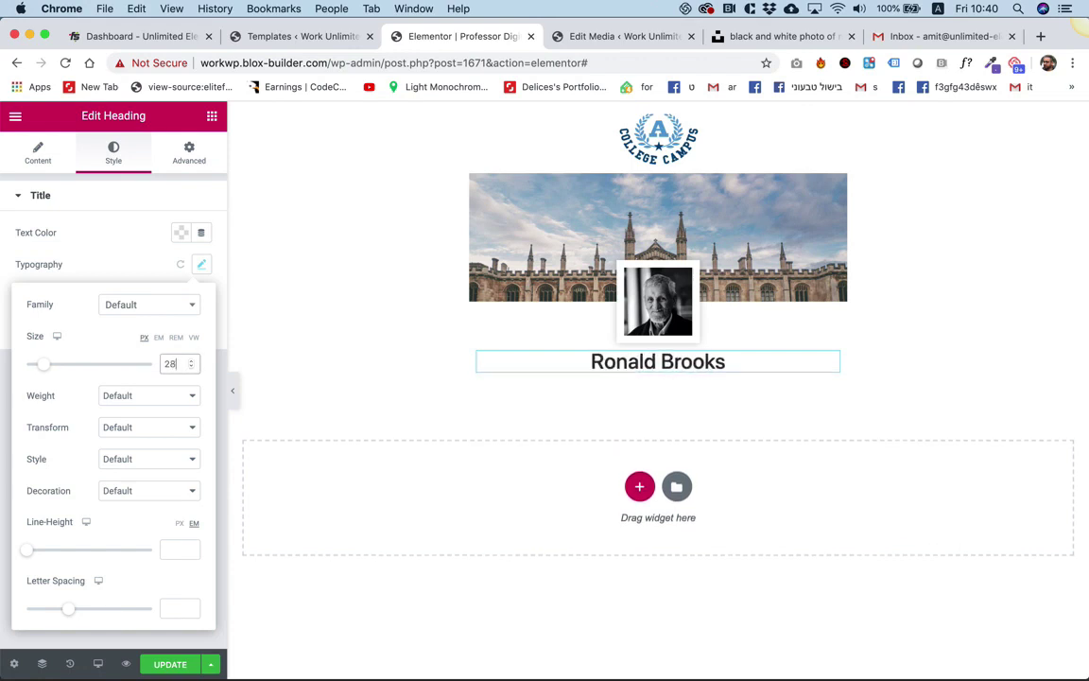
key(Up)
key(Up)
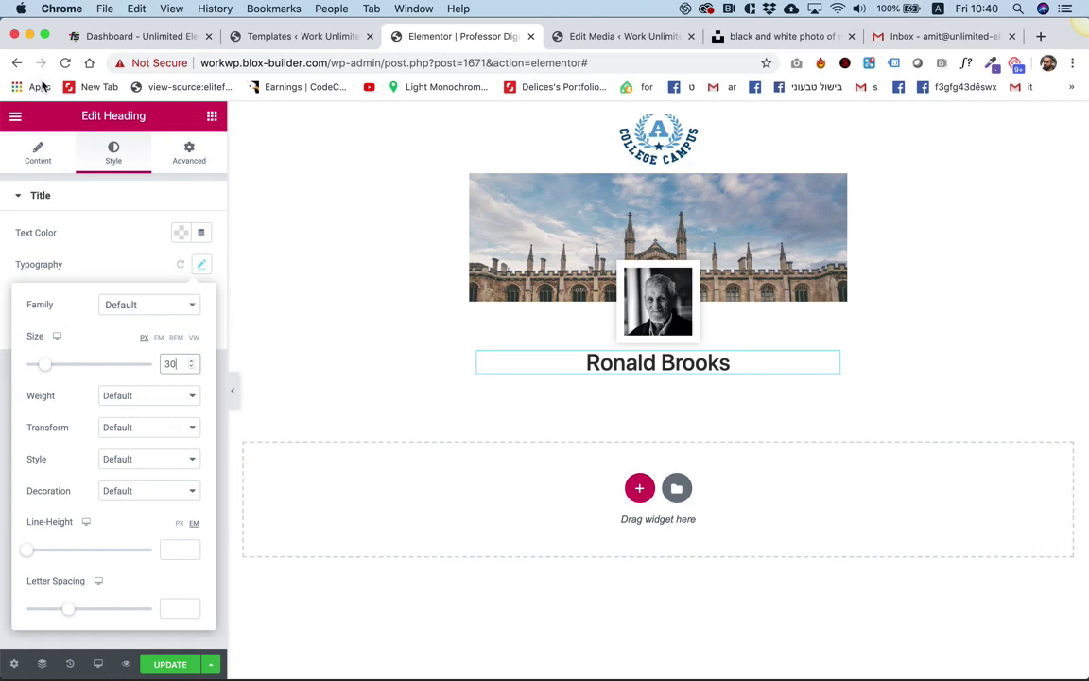
Add a second heading under the name reading 'Associate Professor', fixing the misspelling.
click(212, 116)
drag(156, 236, 616, 367)
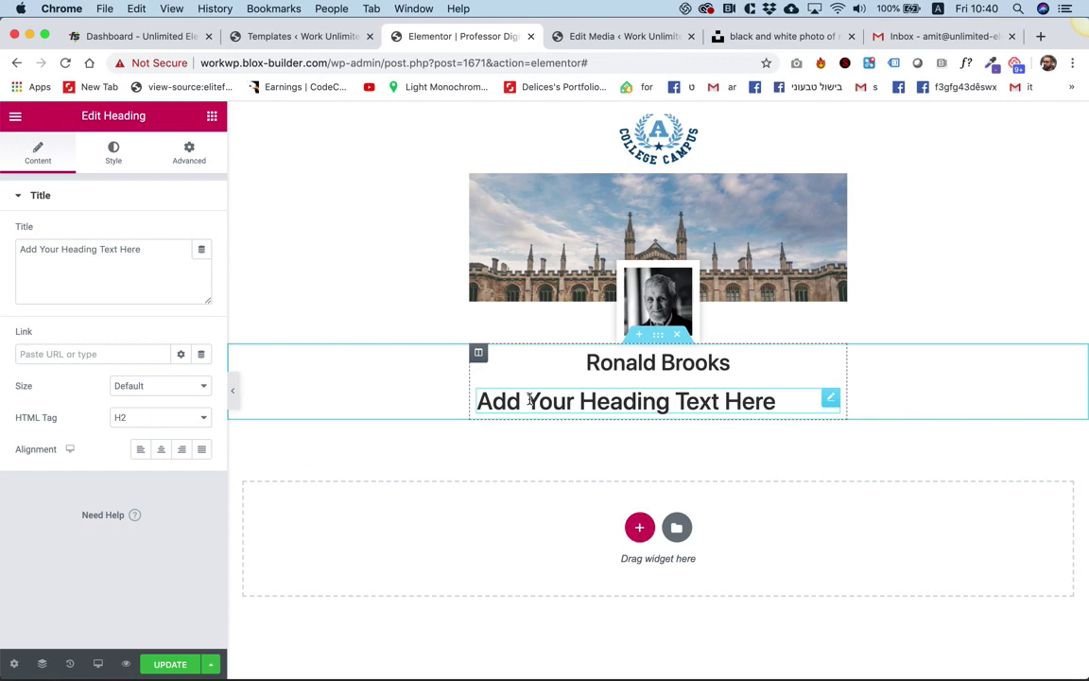
triple_click(94, 268)
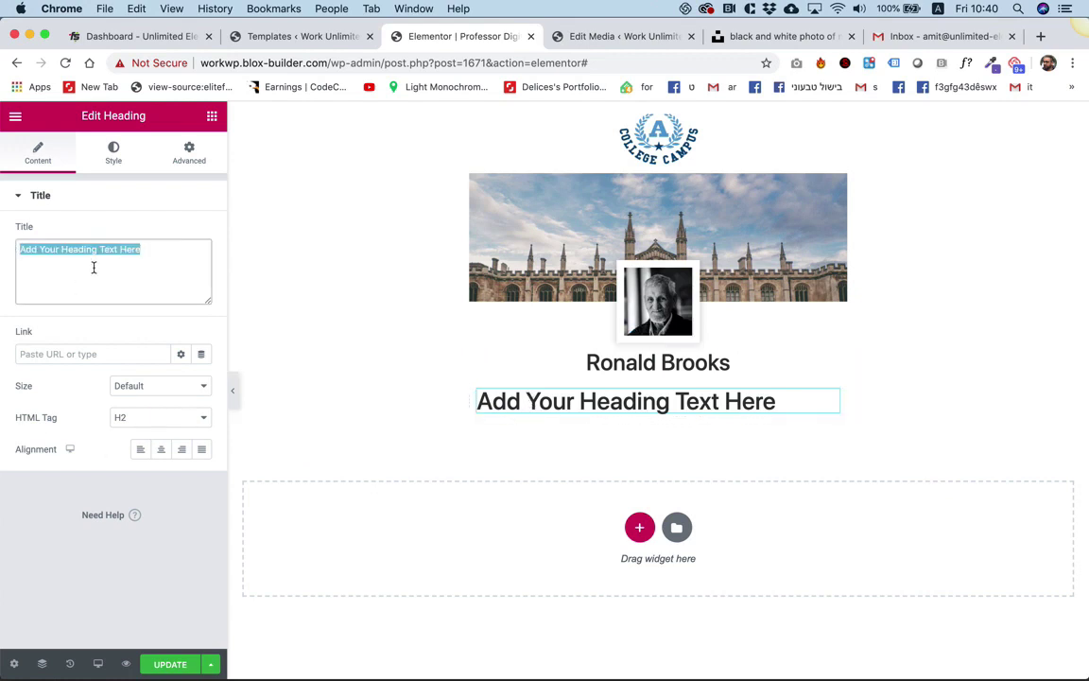
text(Assooc)
key(BackSpace)
key(BackSpace)
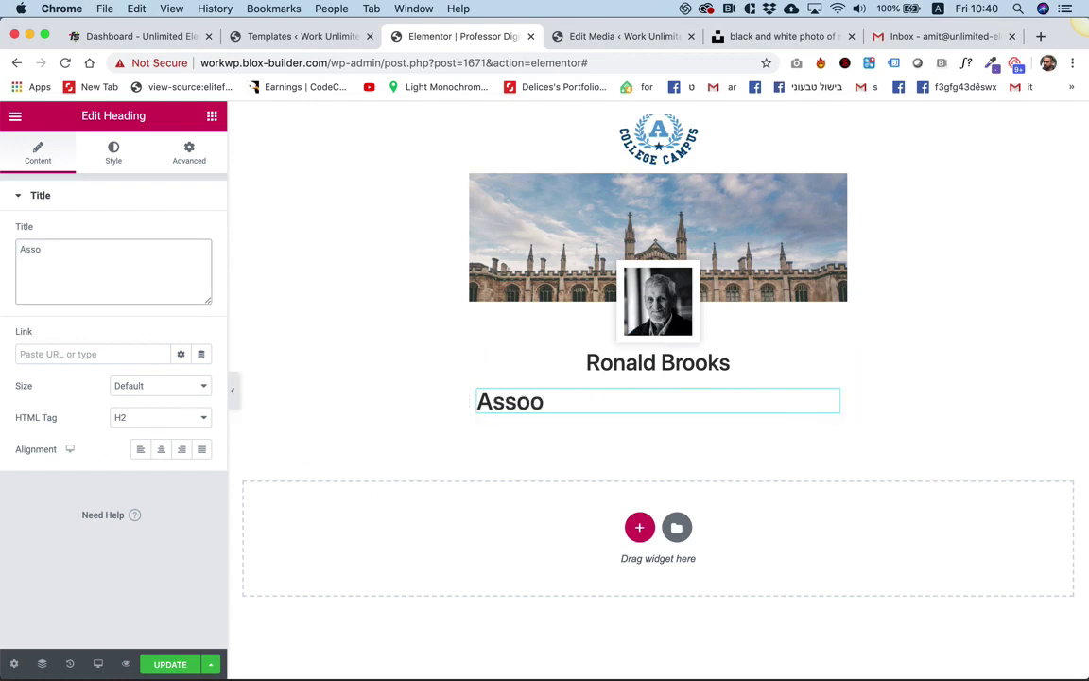
text(ciate Pro)
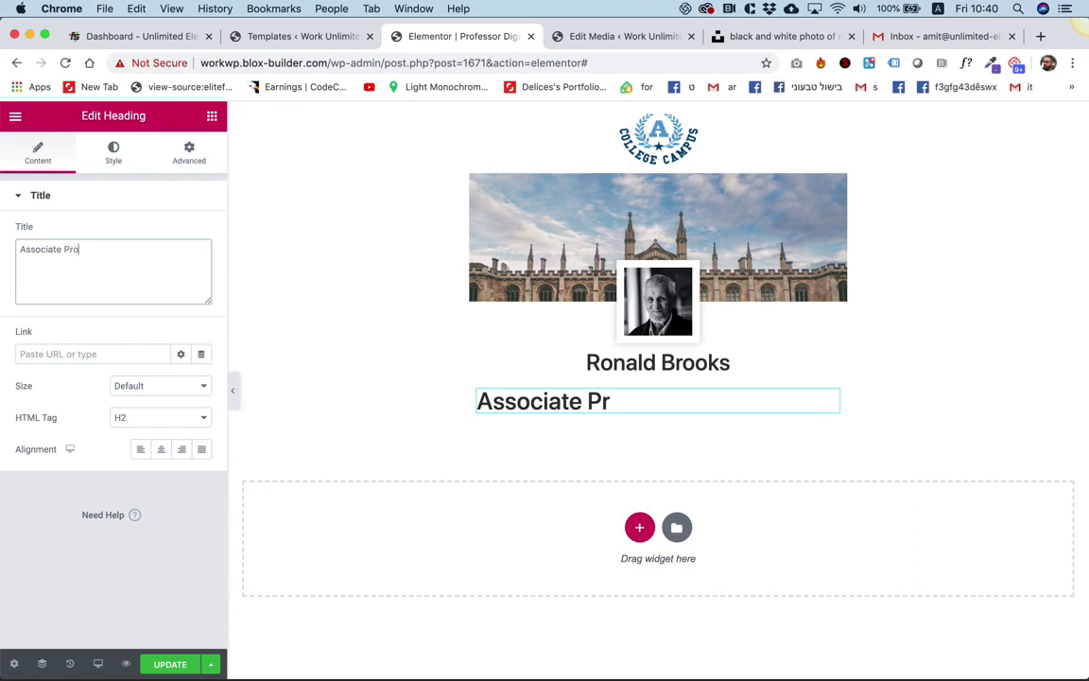
text(ffesor )
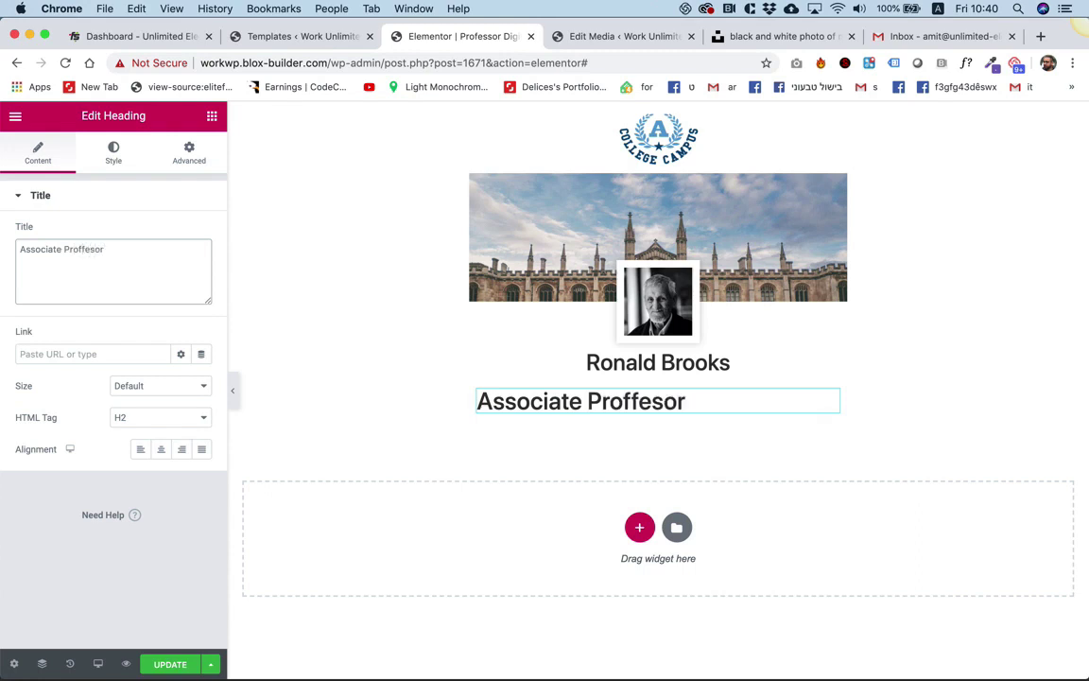
text(<br>)
double_click(78, 251)
right_click(81, 252)
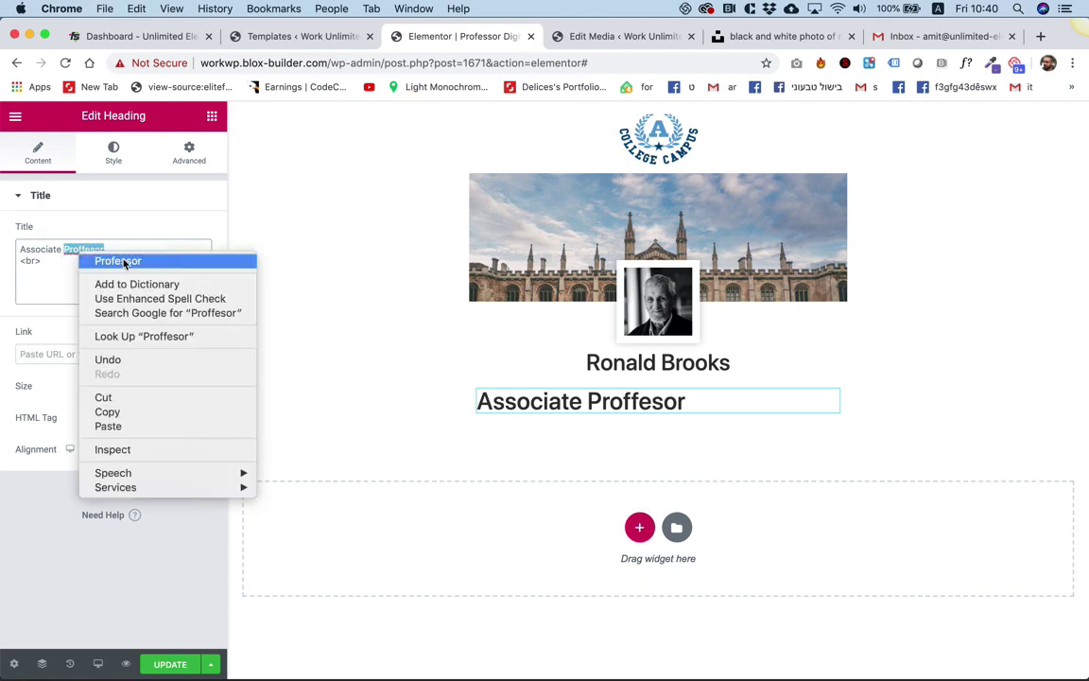
click(115, 261)
Add 'Department of Marketing' on a new line and centre the subtitle.
click(63, 272)
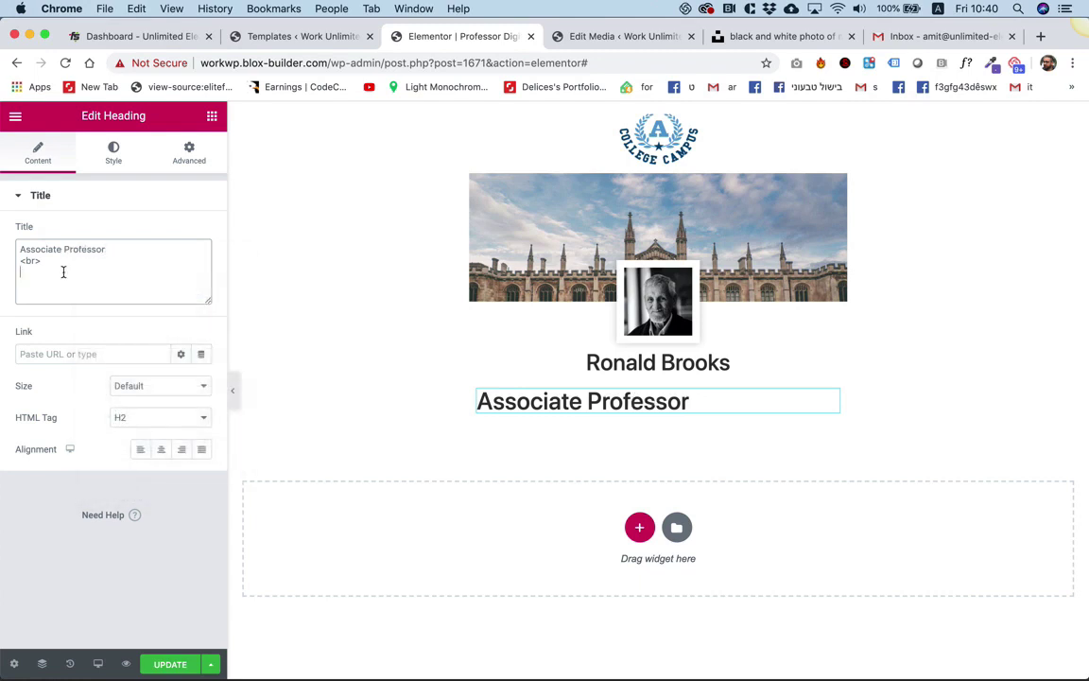
text(De)
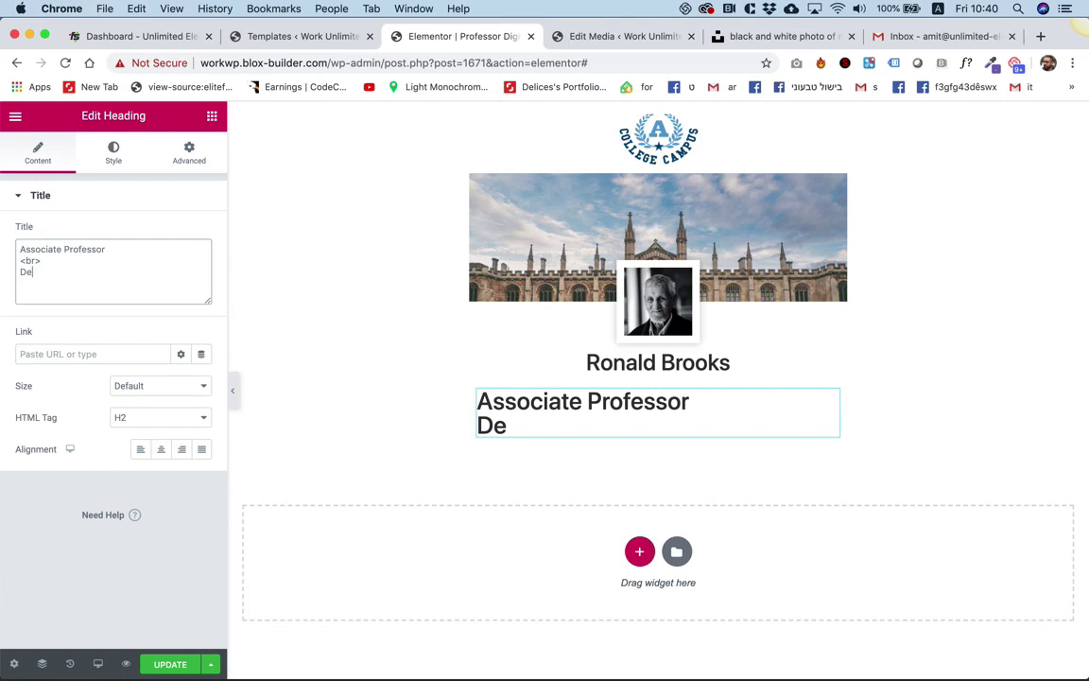
text(partment of M)
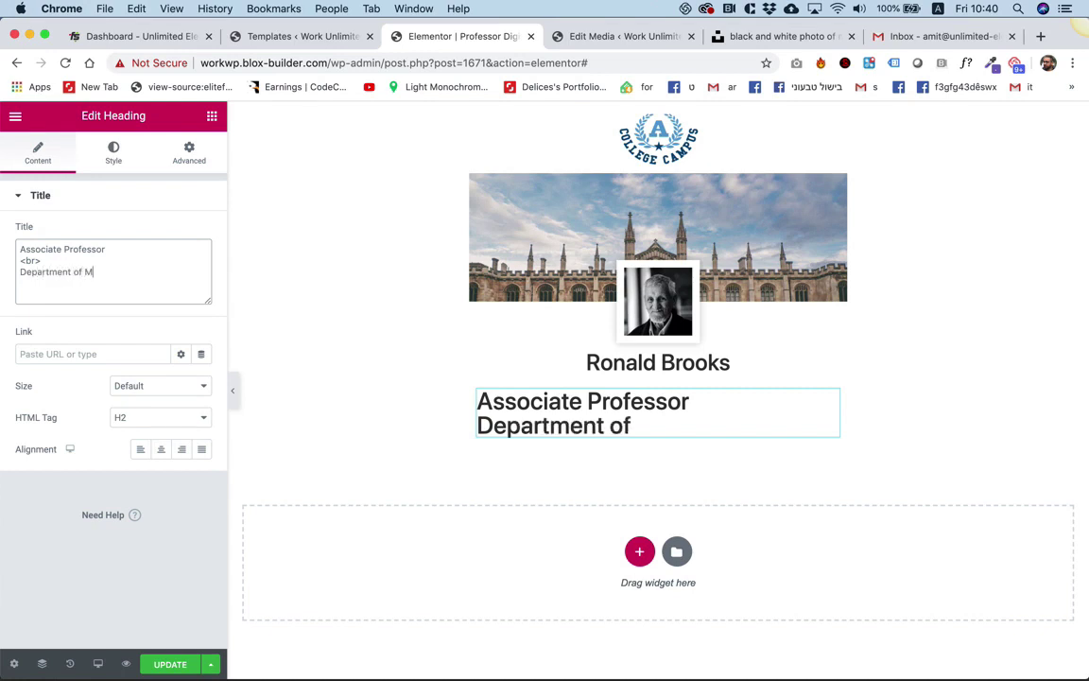
text(arketing)
key(BackSpace)
text(keting)
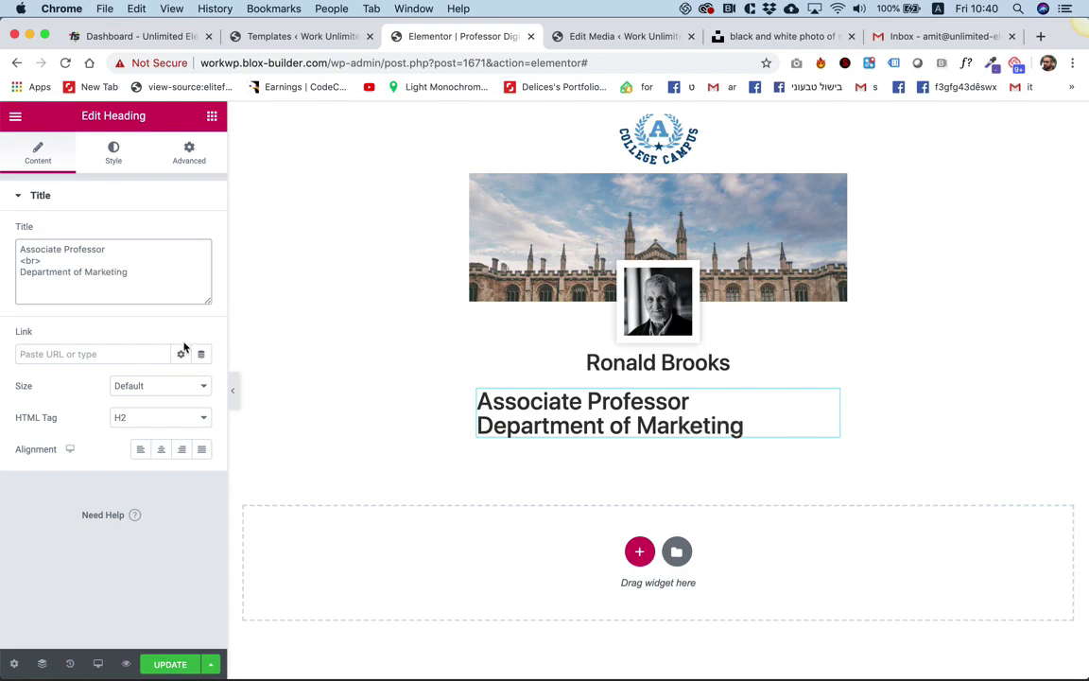
click(162, 450)
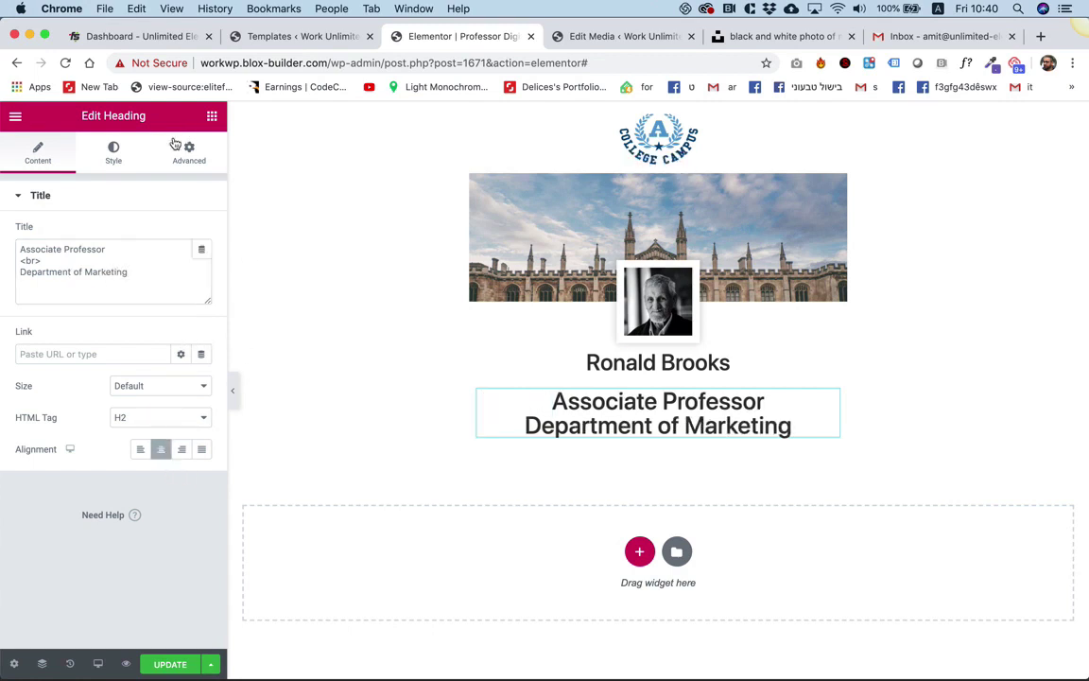
click(113, 153)
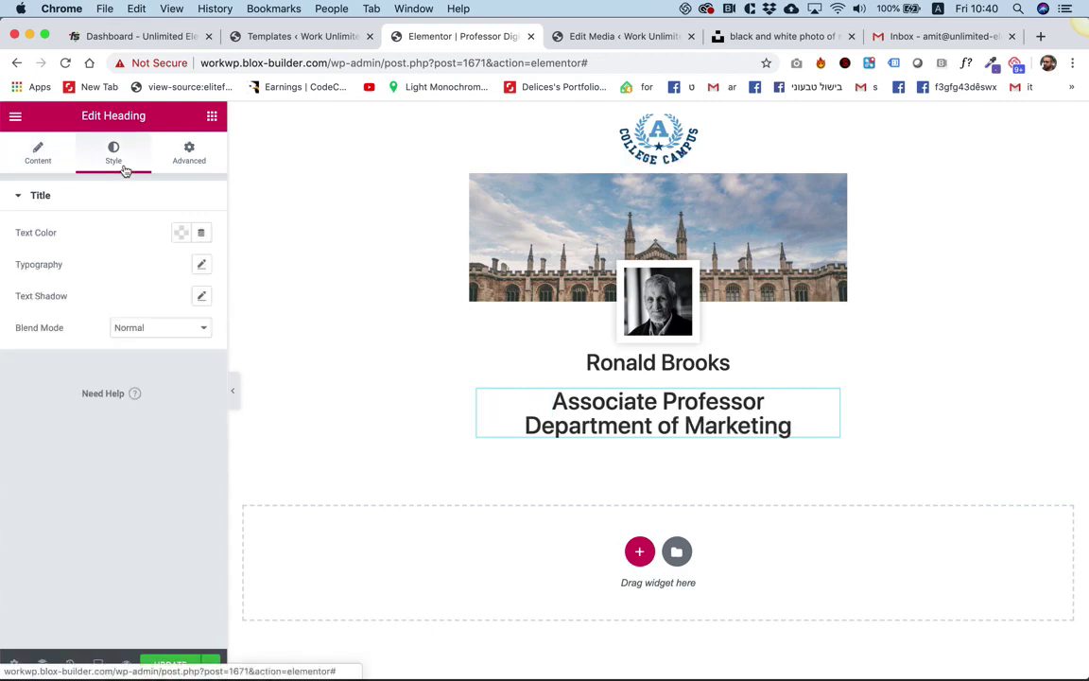
Set the subtitle's font size to 15 px and its text colour to the grey preset.
click(200, 264)
click(175, 365)
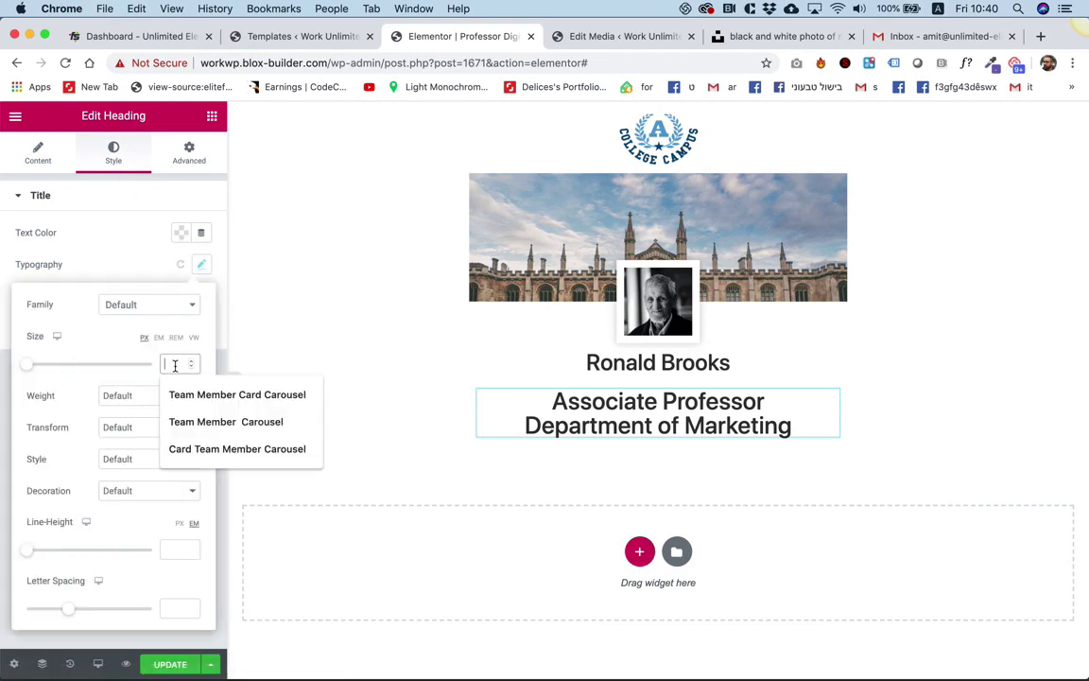
text(15)
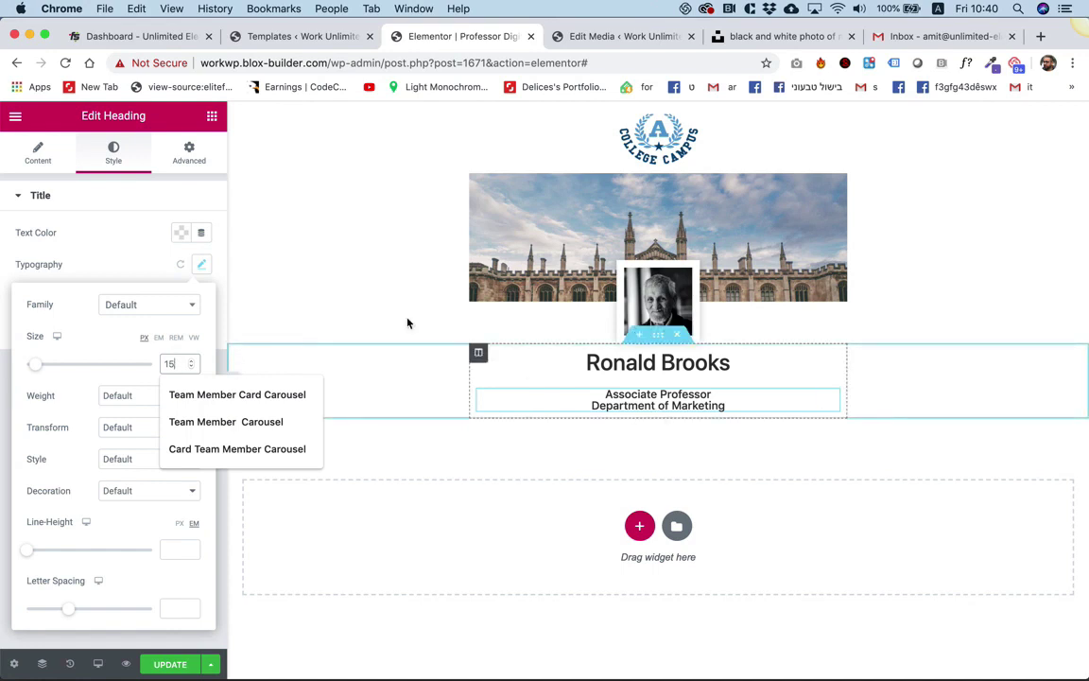
click(181, 231)
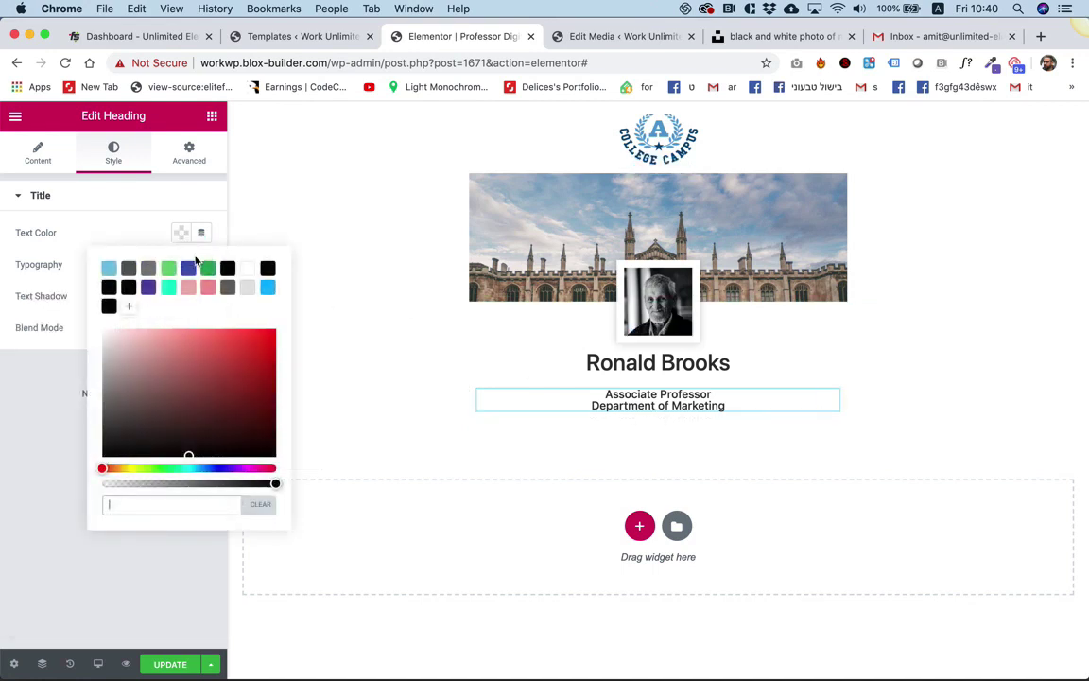
click(148, 274)
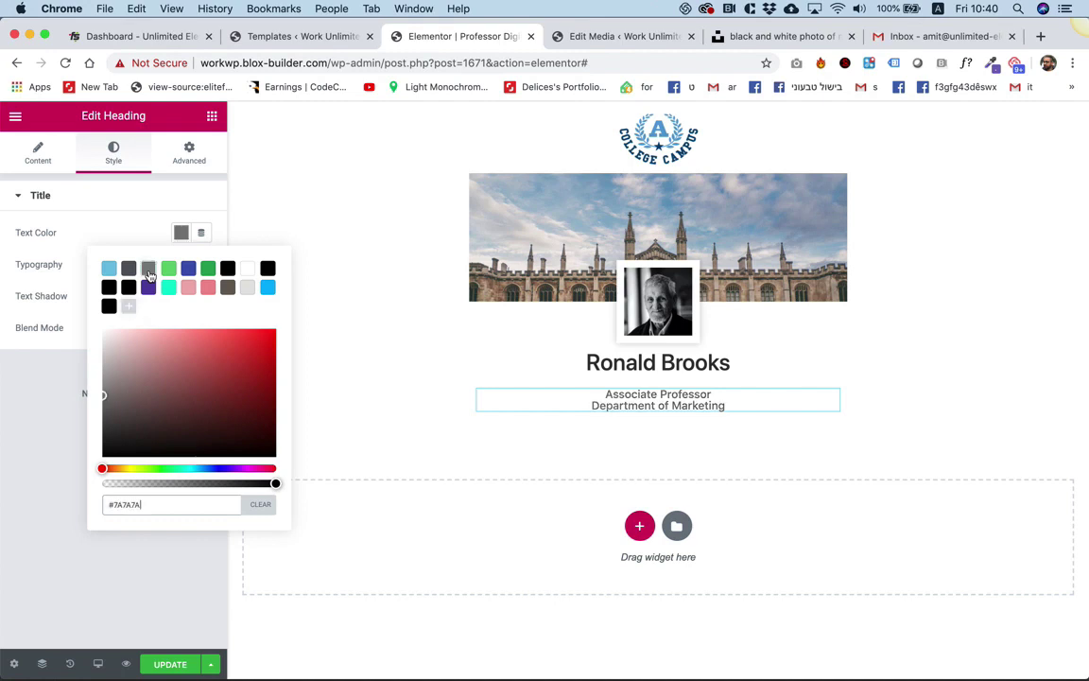
click(126, 236)
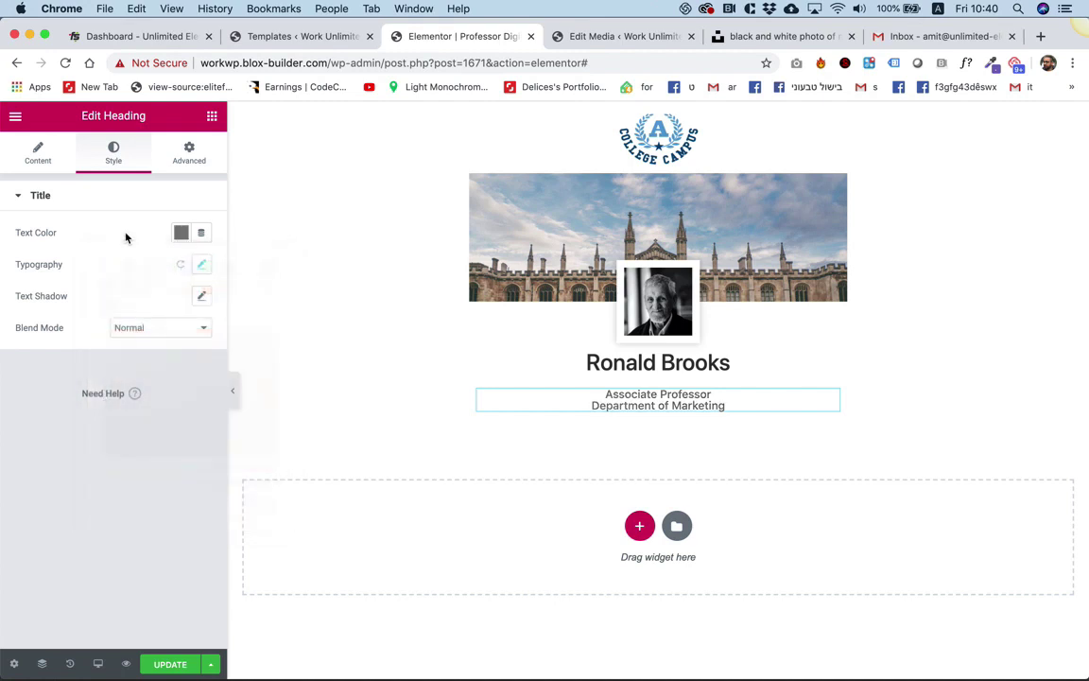
Change the subtitle's font family to Abhaya Libre.
click(201, 265)
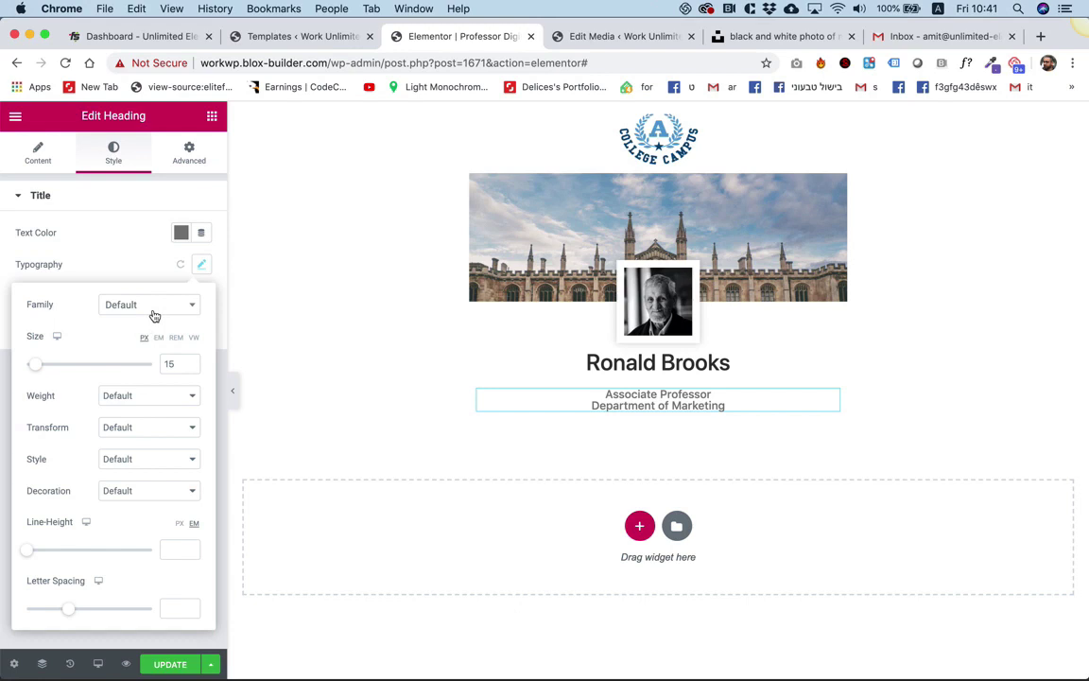
click(192, 309)
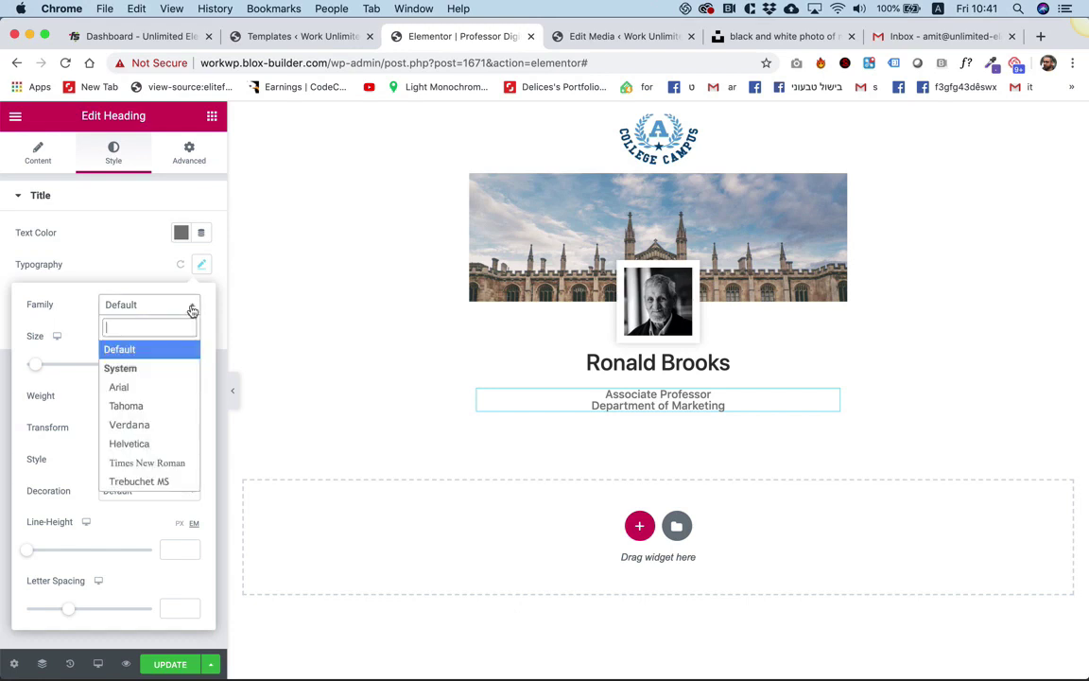
scroll(161, 413, down, 3)
scroll(160, 413, down, 4)
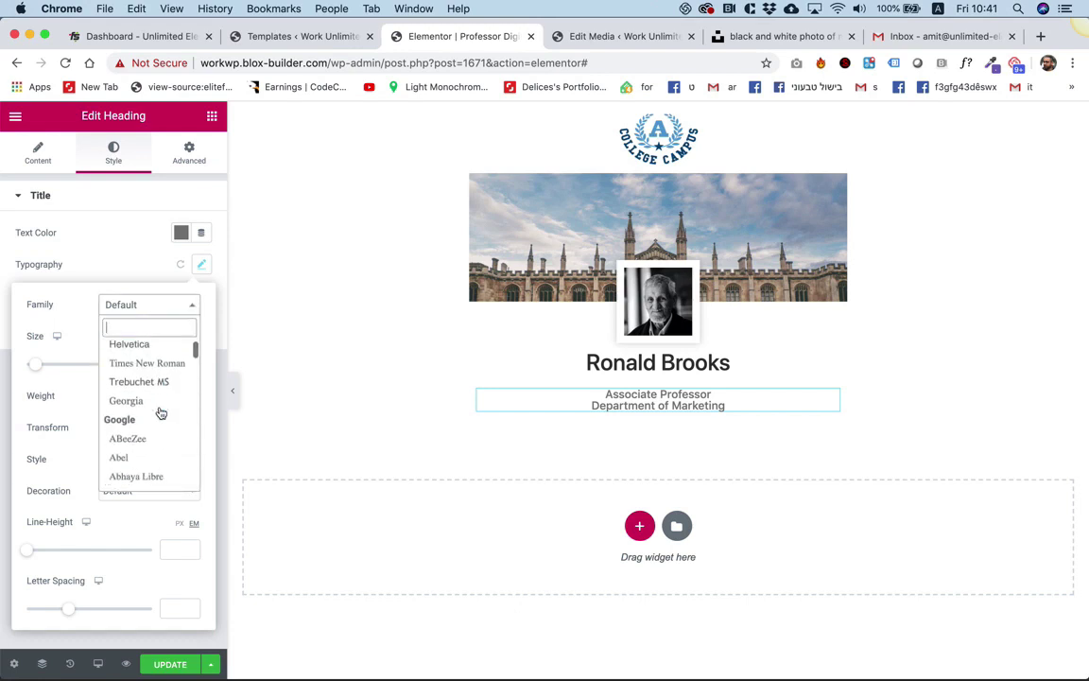
click(133, 398)
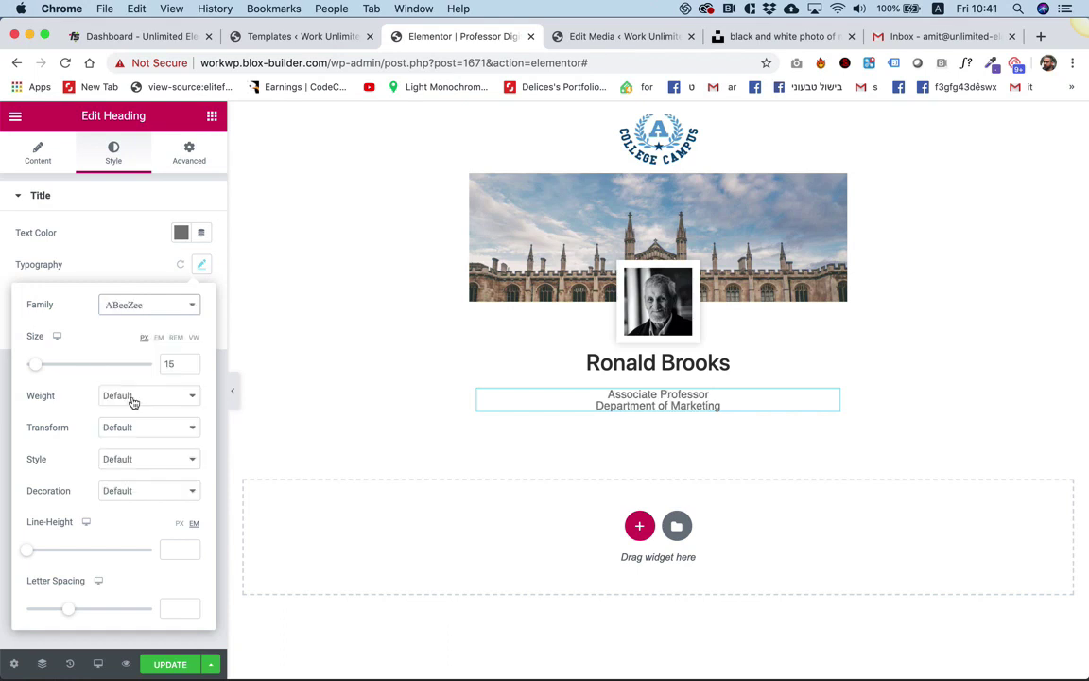
click(180, 313)
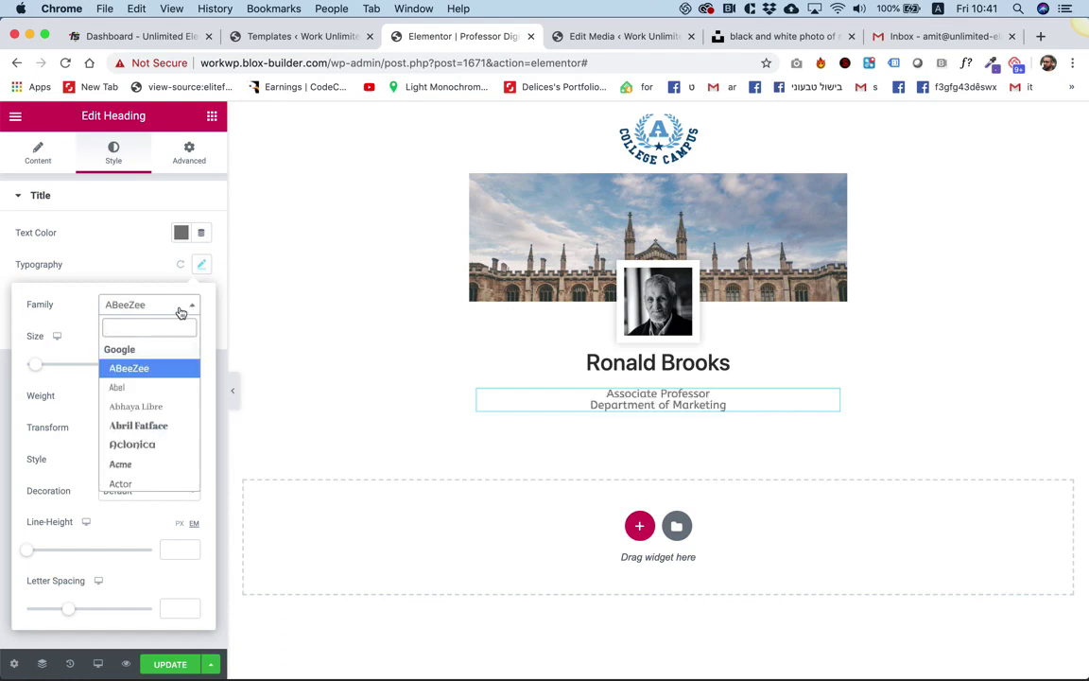
scroll(159, 390, down, 2)
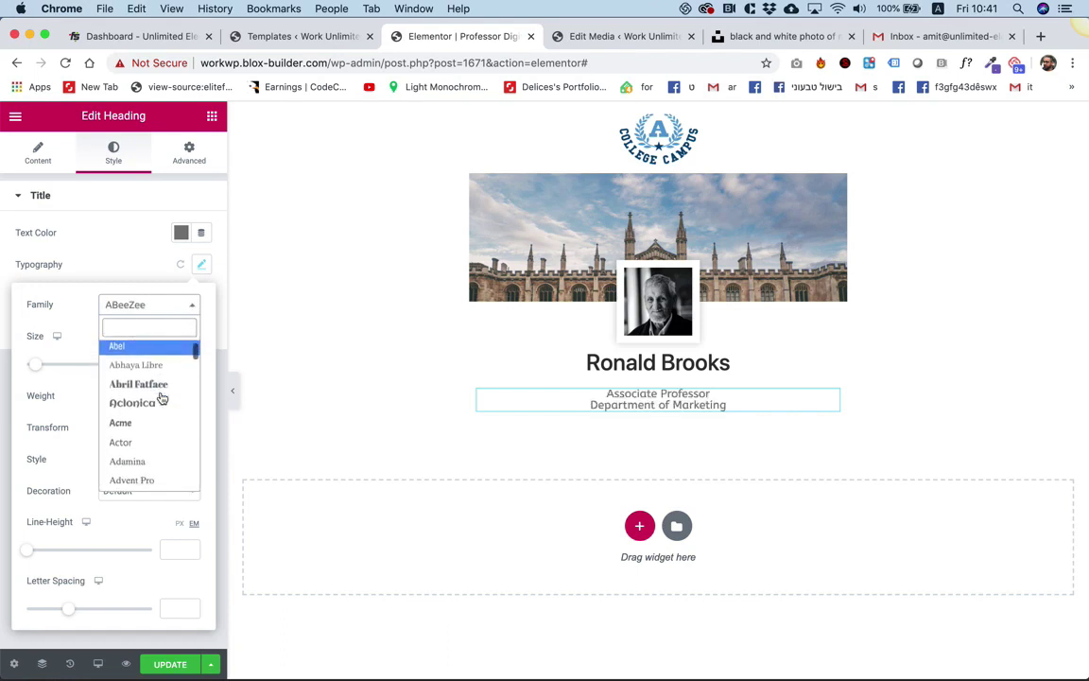
click(157, 365)
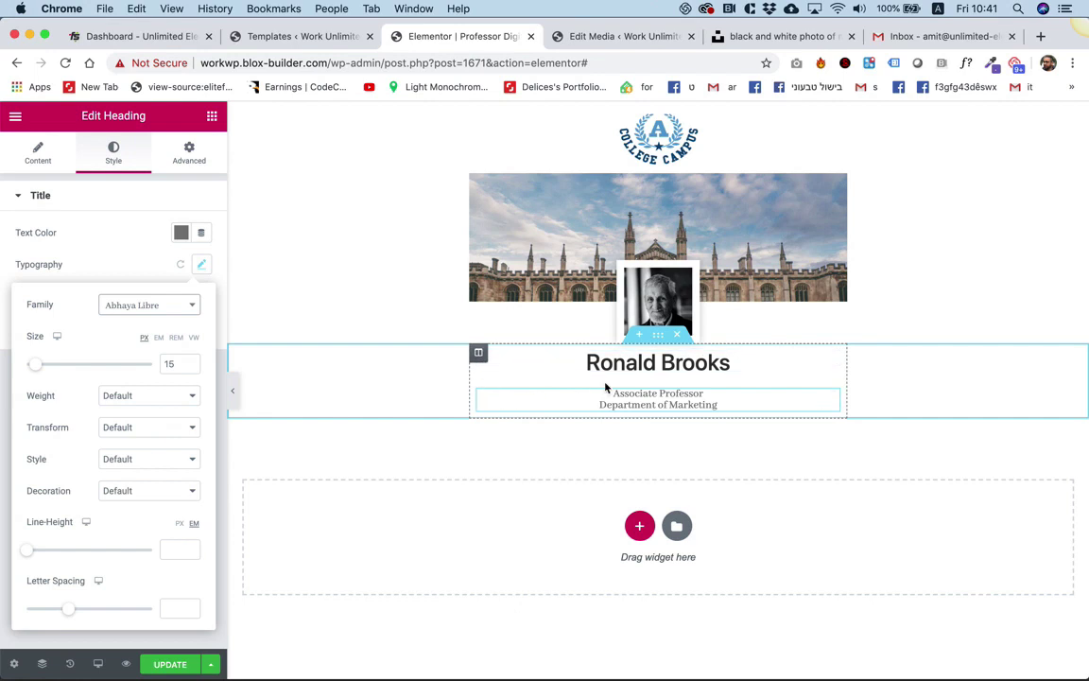
Give the name-and-subtitle column 8 px widget spacing, starting from 0.
click(480, 355)
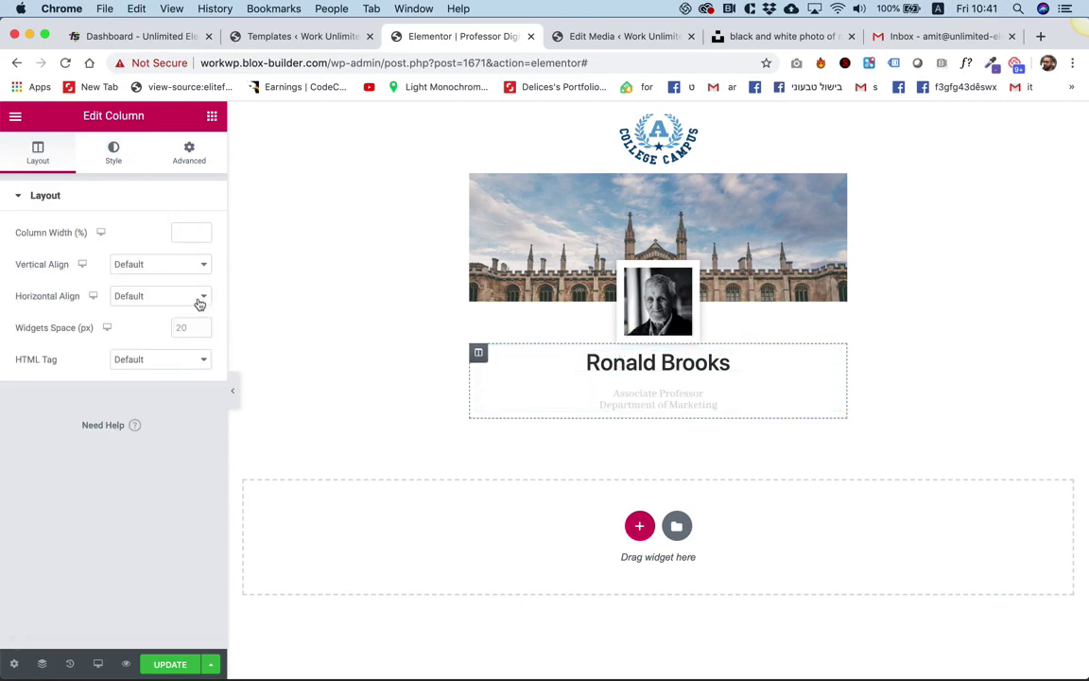
click(188, 328)
text(0)
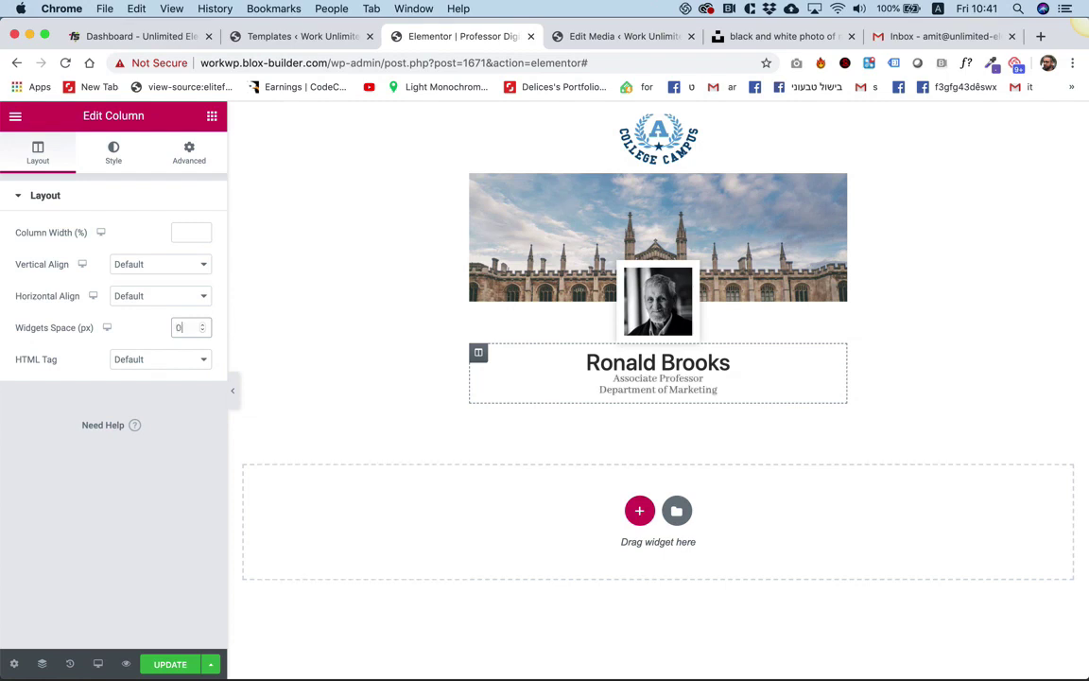
key(Up)
key(Up)
key(Up)
key(Up)
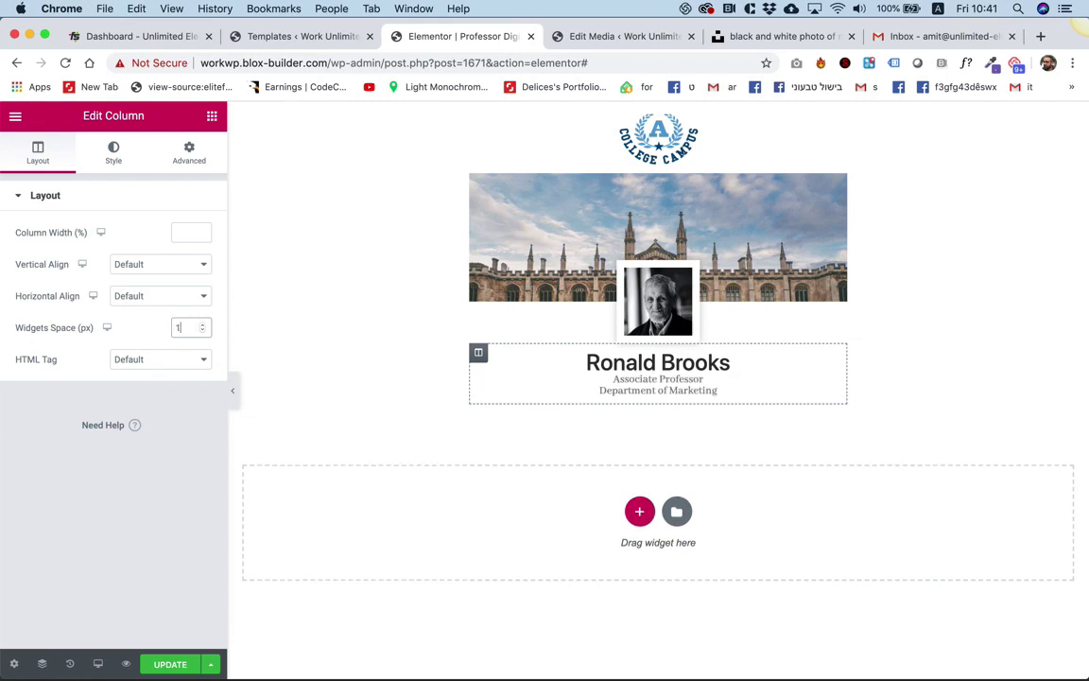
key(Up)
key(Up)
key(Up)
key(Up)
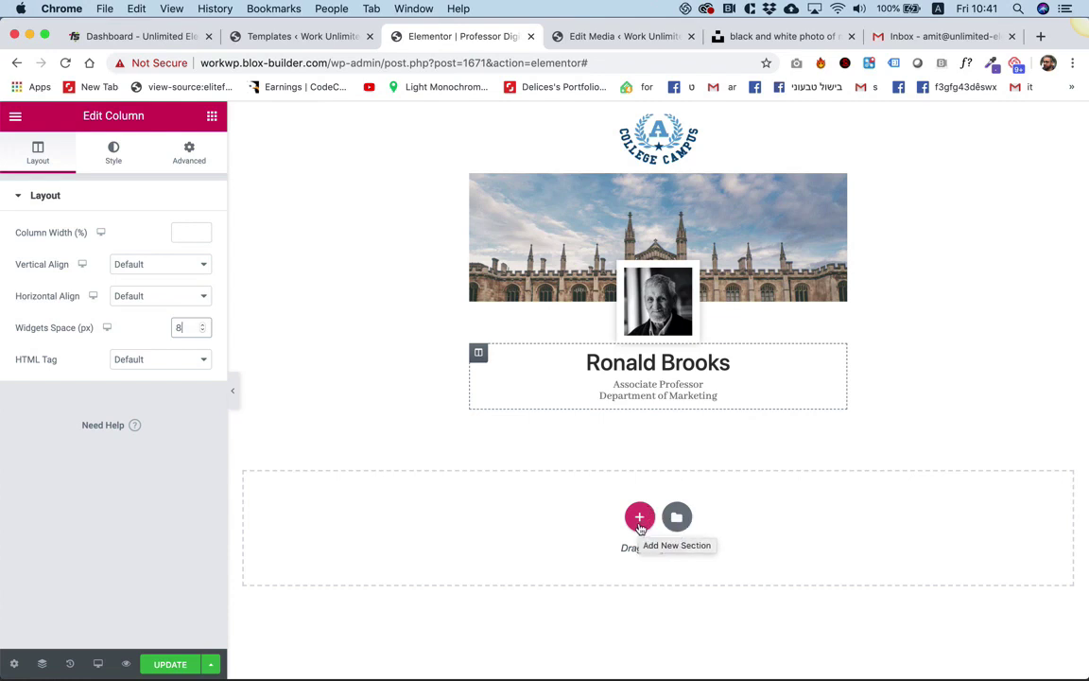
Add a three-column section below the subtitle with a 500 px content width.
click(641, 529)
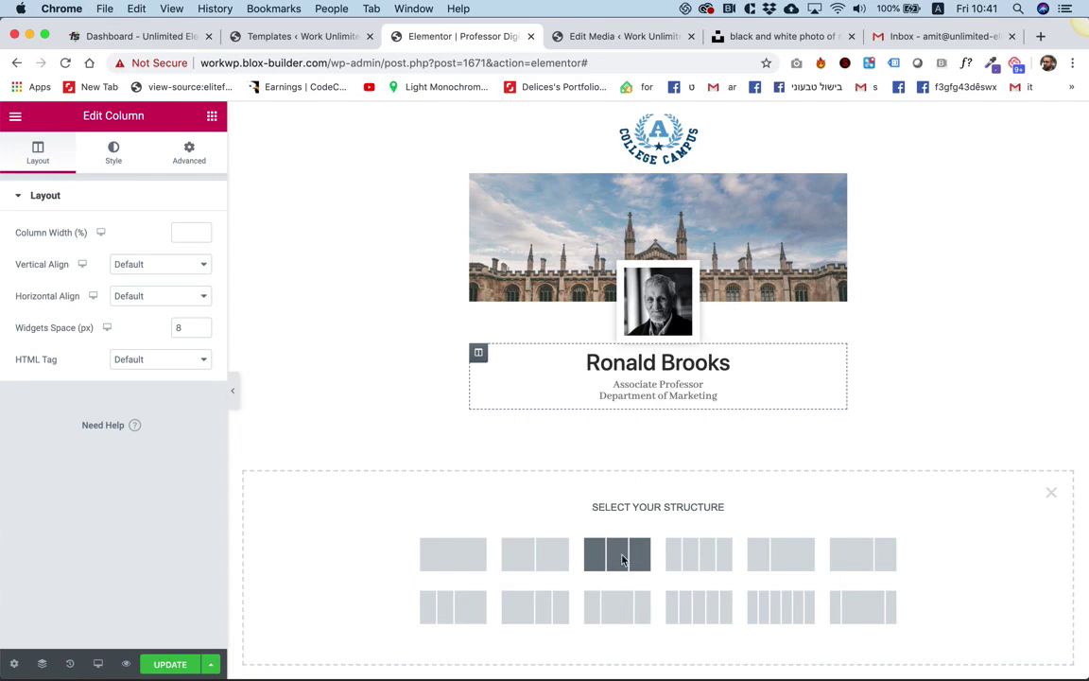
click(622, 560)
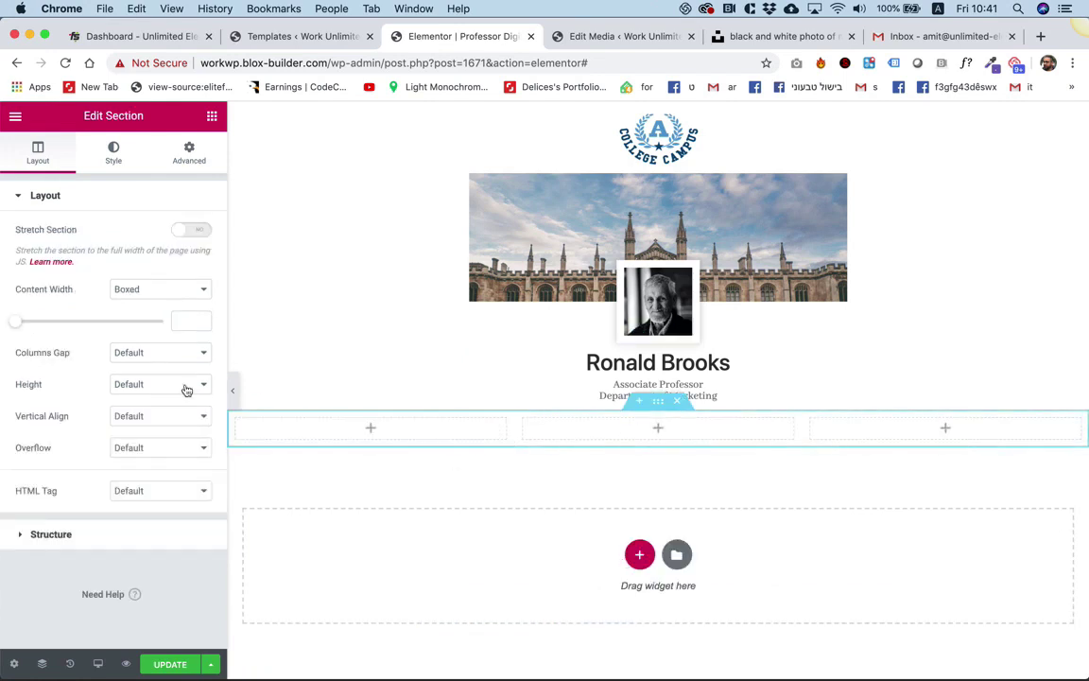
drag(17, 327, 11, 329)
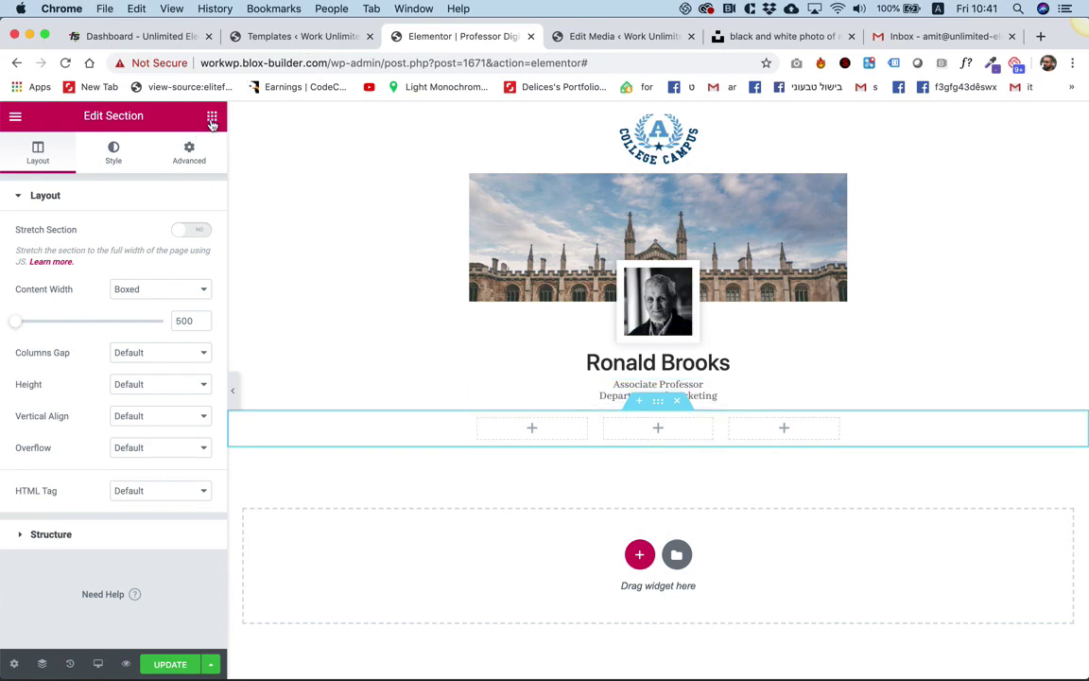
click(212, 117)
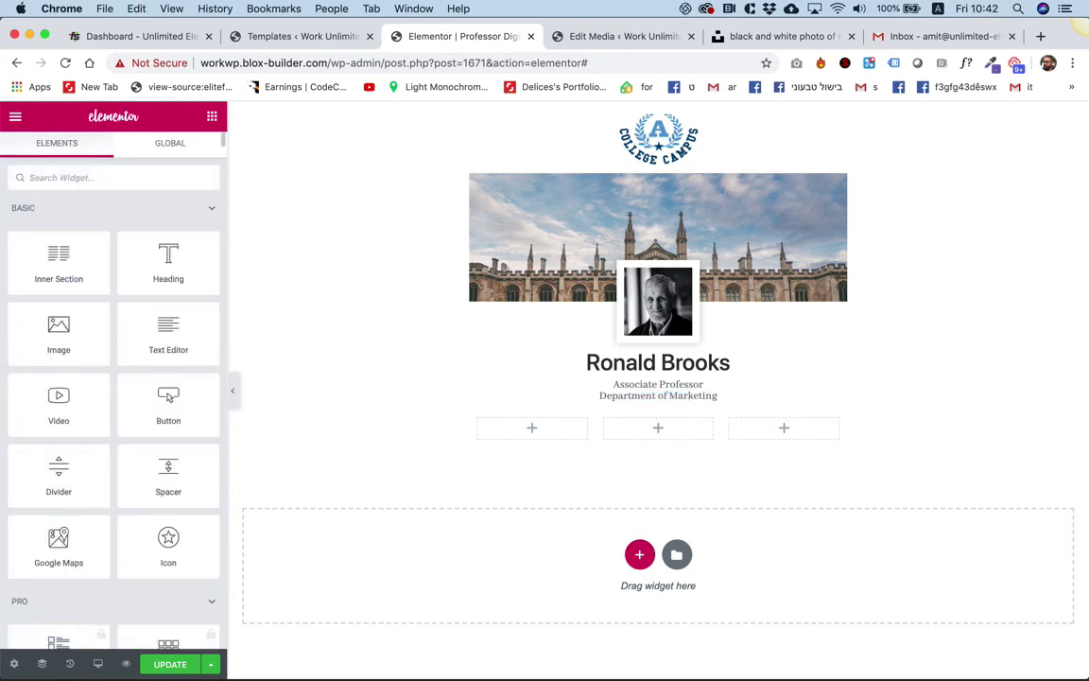
Place a Telephone Button in the first column and give it a blue background.
text(phone)
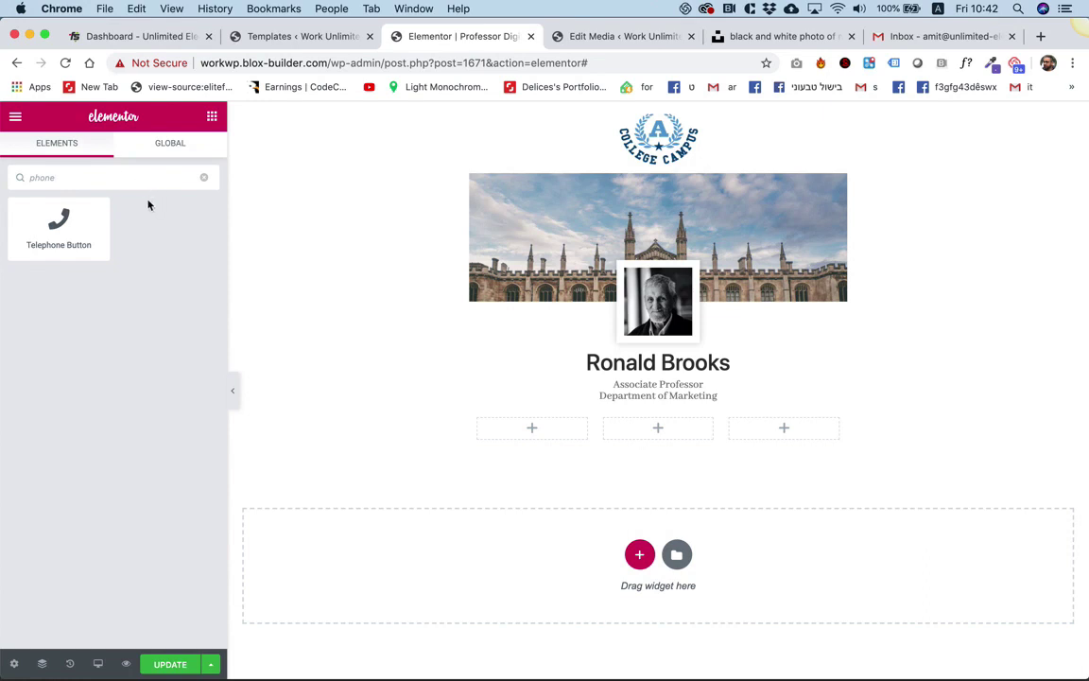
drag(81, 244, 545, 437)
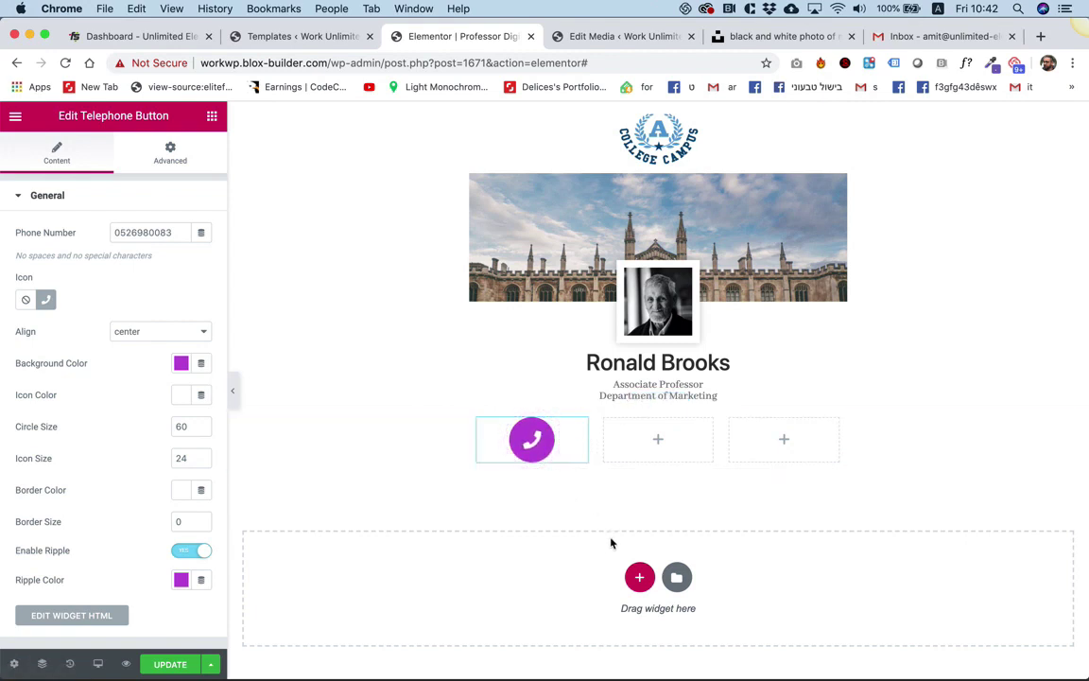
click(181, 365)
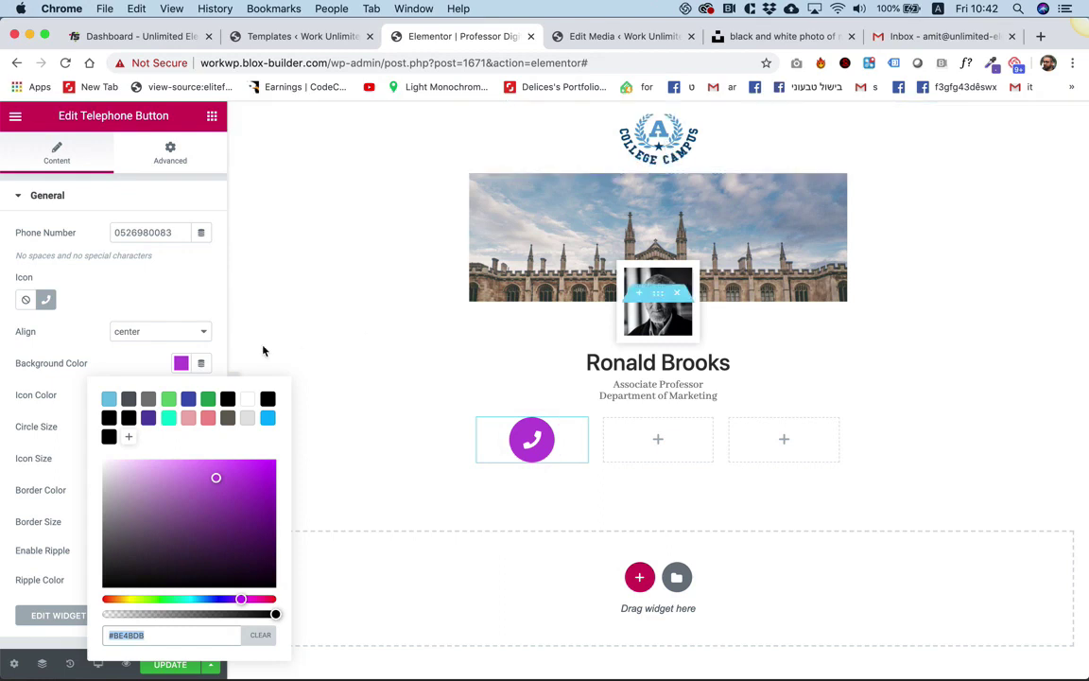
click(189, 399)
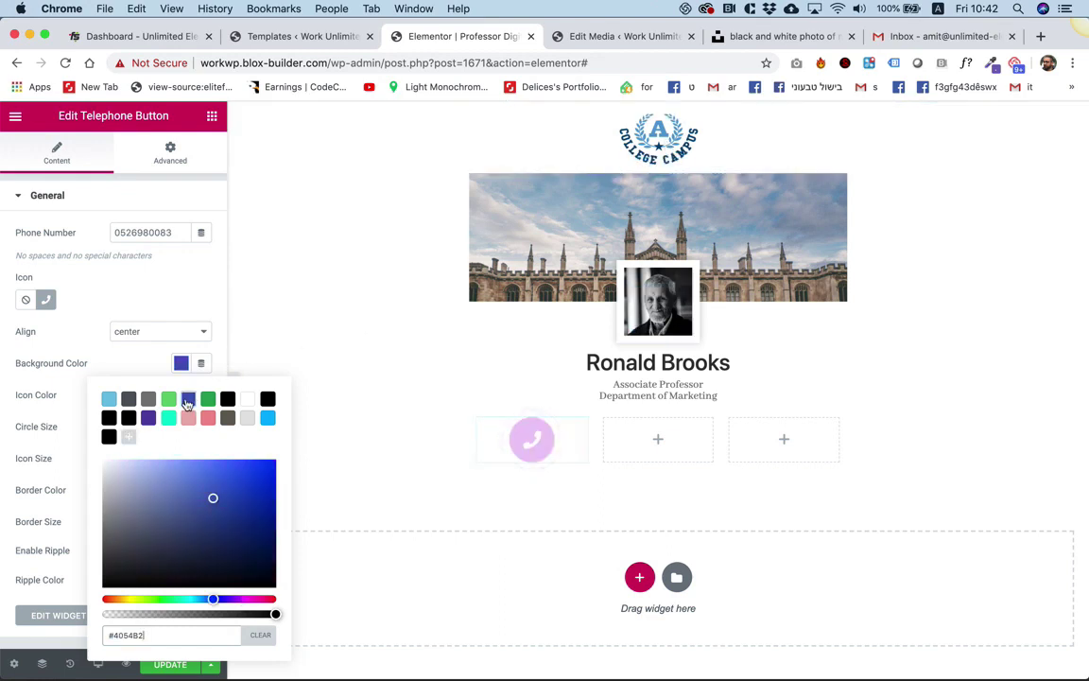
click(133, 357)
Set the phone button's ripple colour to blue, then turn the ripple effect off.
click(180, 580)
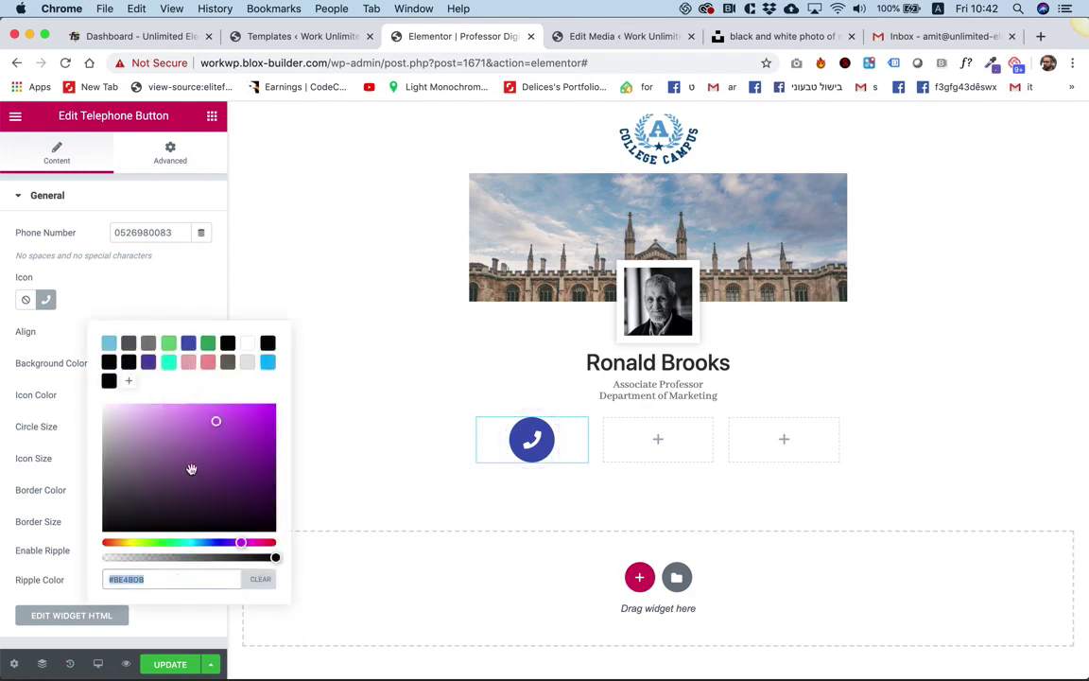
click(189, 342)
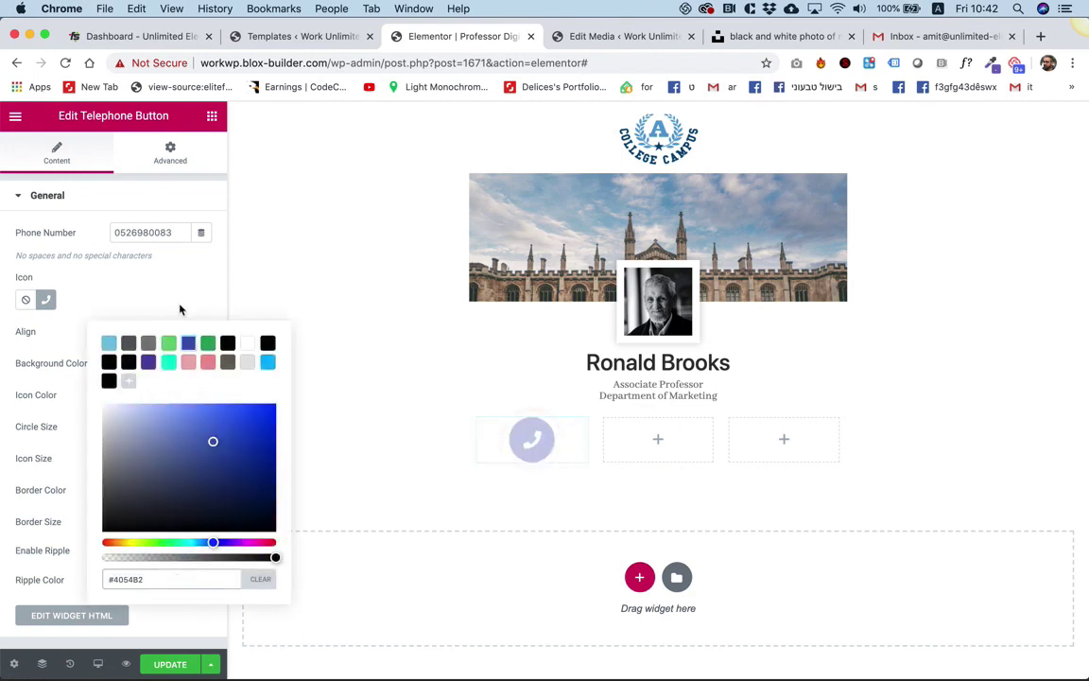
click(180, 309)
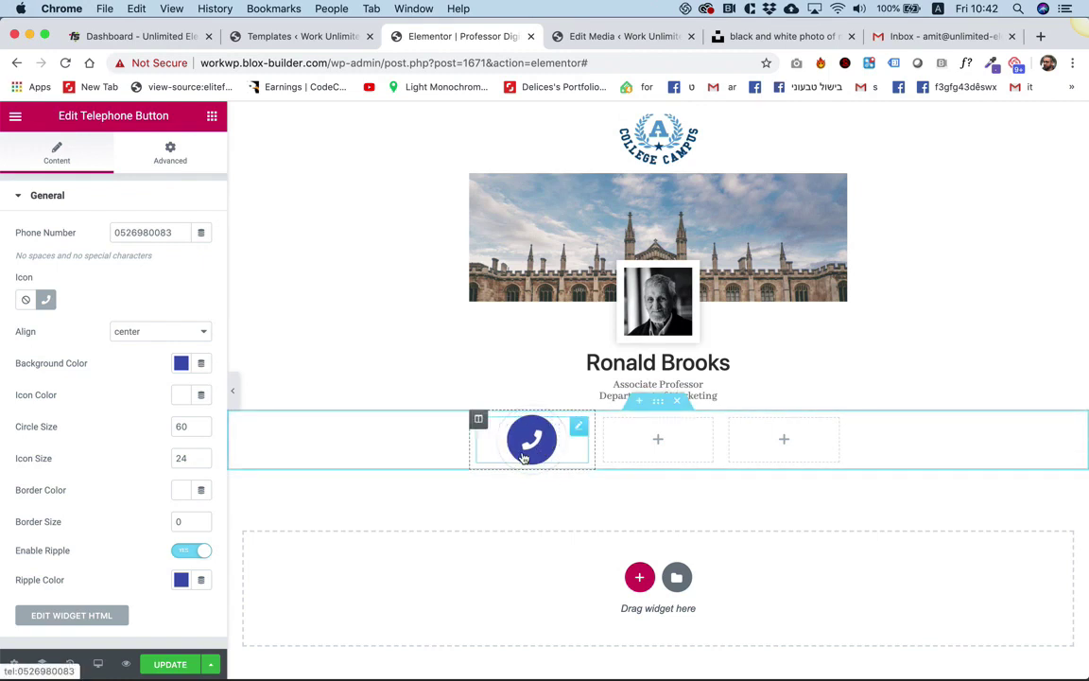
click(197, 553)
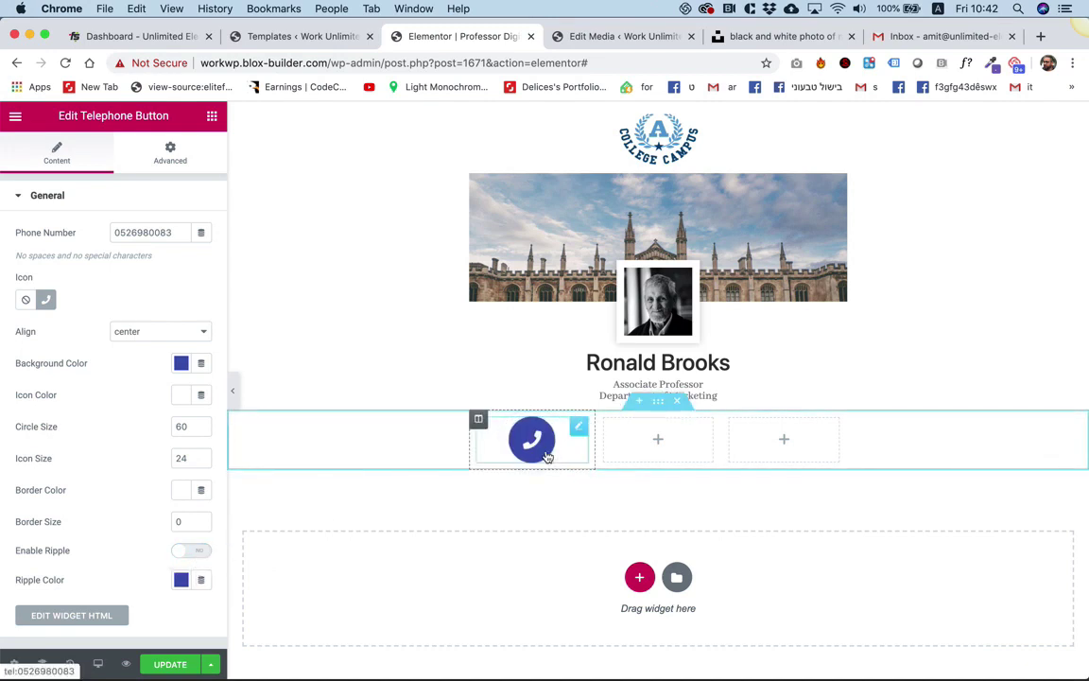
Add a centred heading titled 'Phone' beneath the telephone button.
click(212, 116)
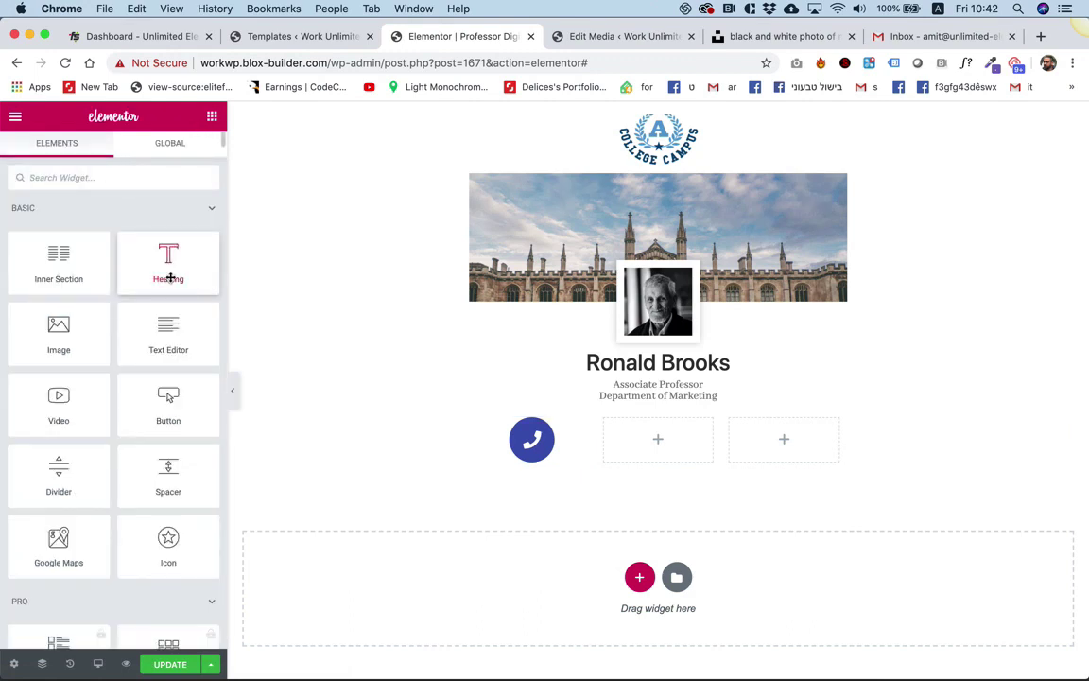
drag(171, 274, 534, 456)
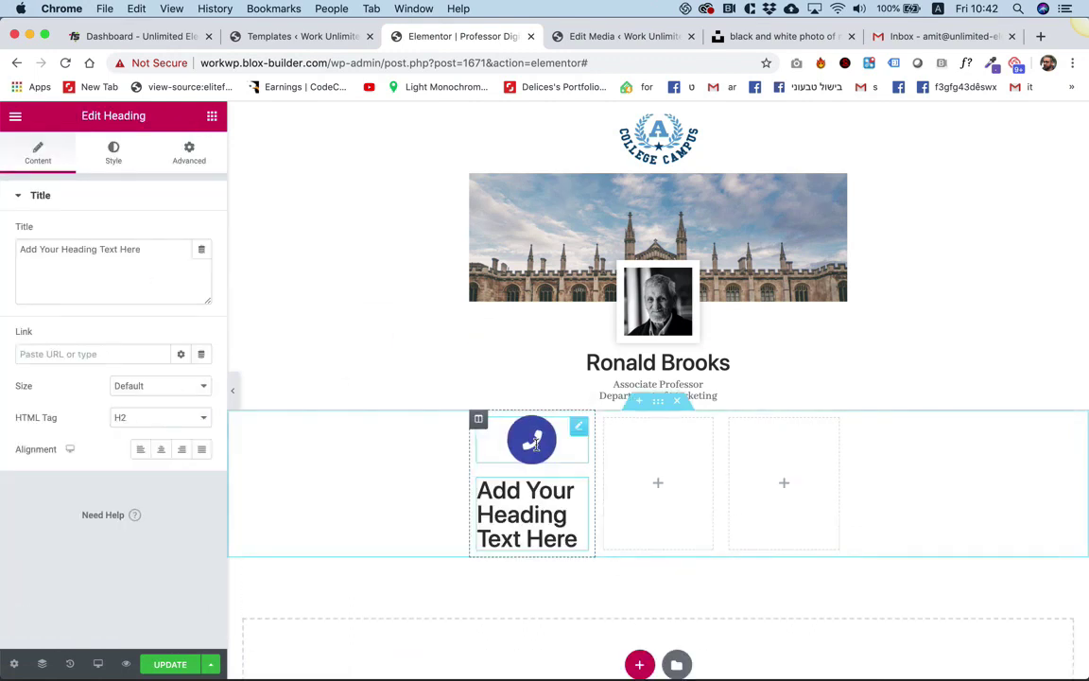
click(141, 274)
key(super+a)
text(Phon)
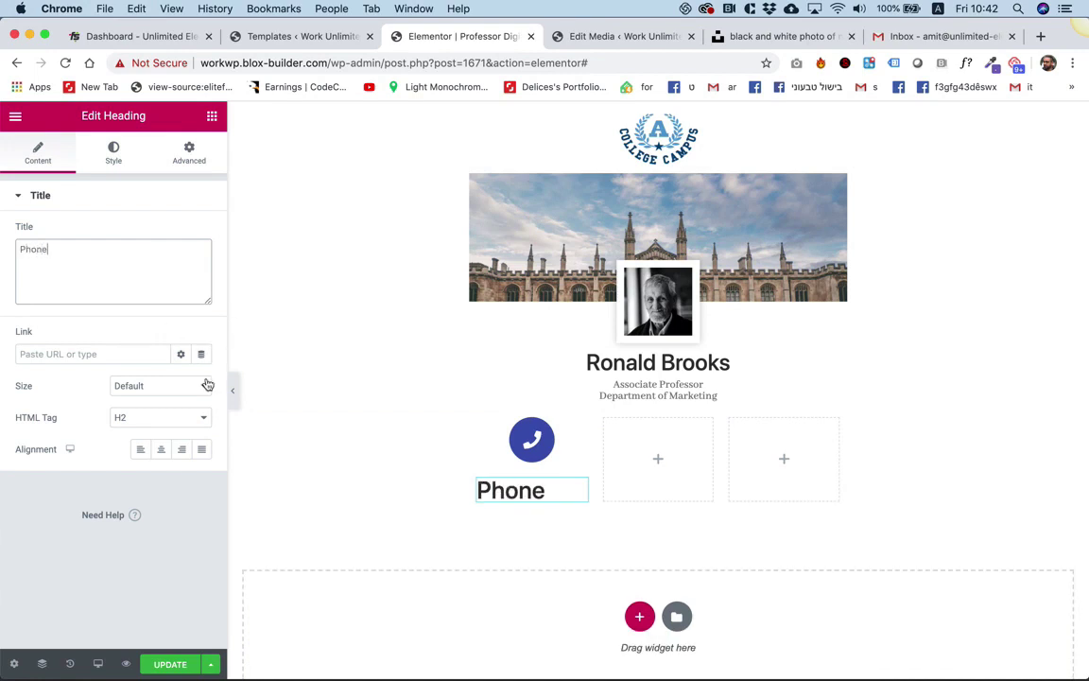
click(162, 449)
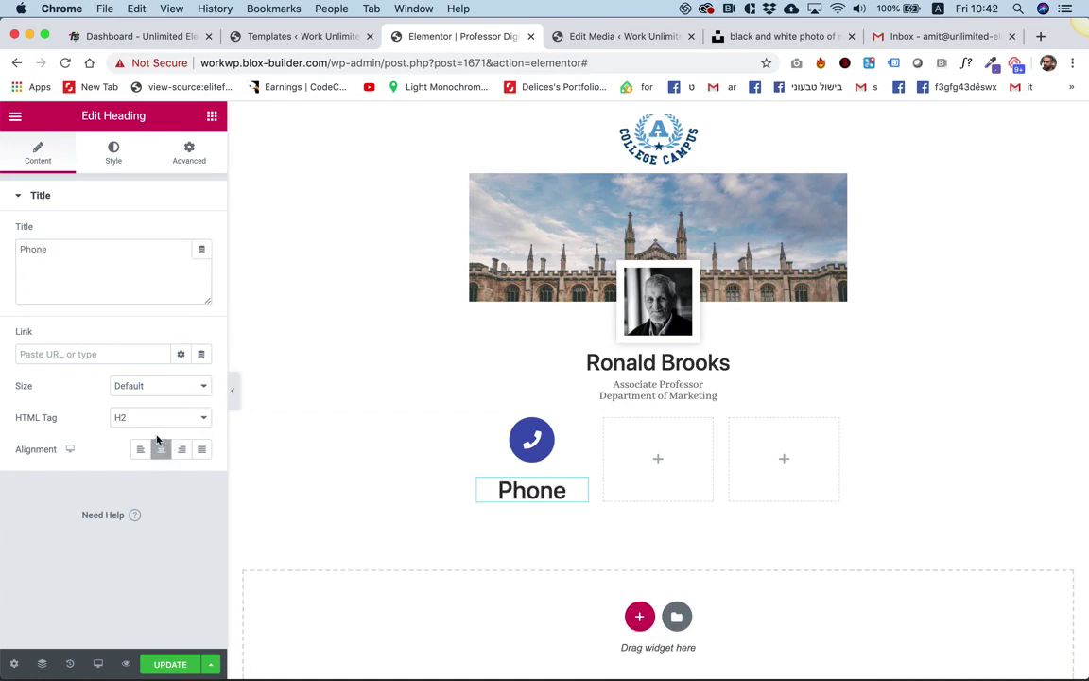
Set the phone column's widget spacing to 0.
click(480, 420)
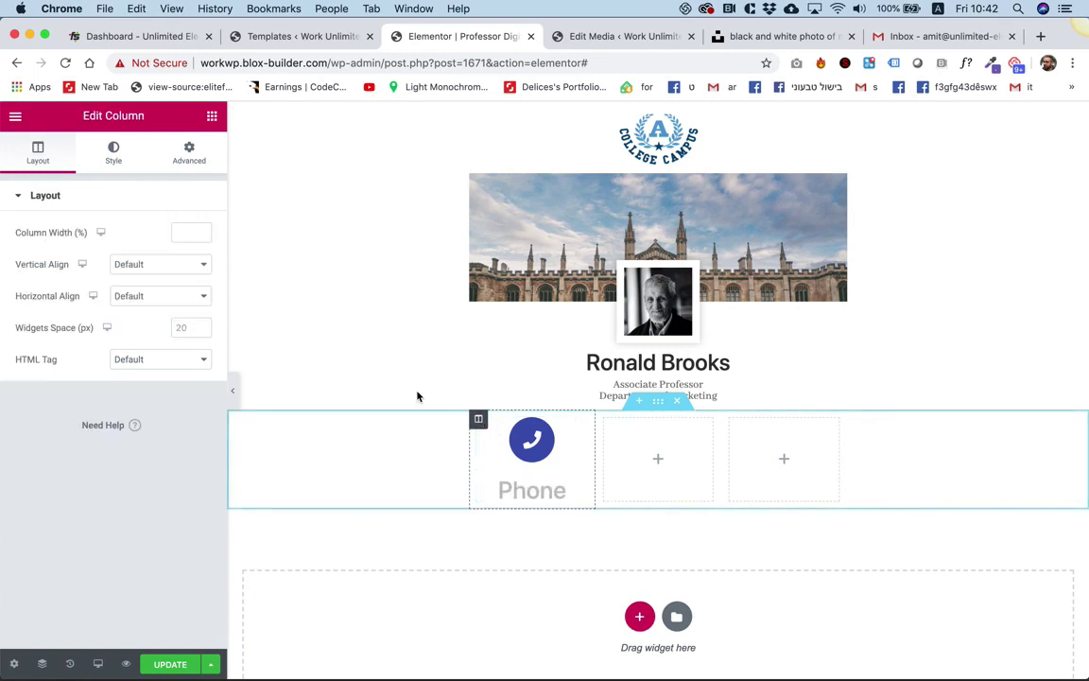
click(179, 325)
text(0)
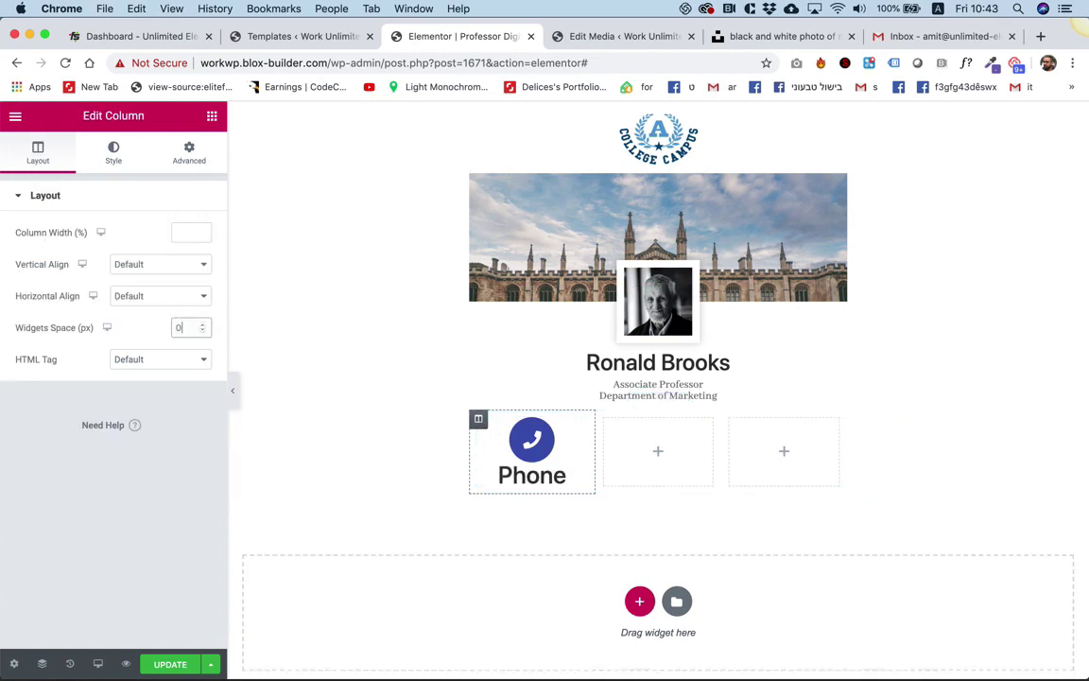
click(113, 151)
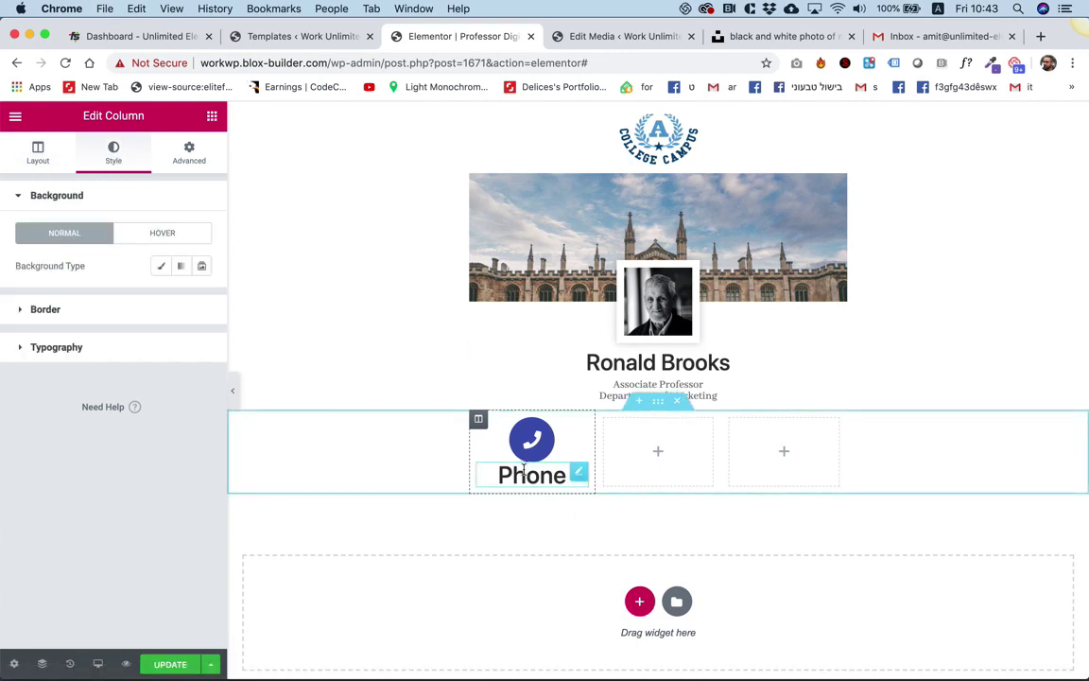
Style the Phone heading at 14 px with grey #7A7A7A text.
click(558, 474)
click(114, 151)
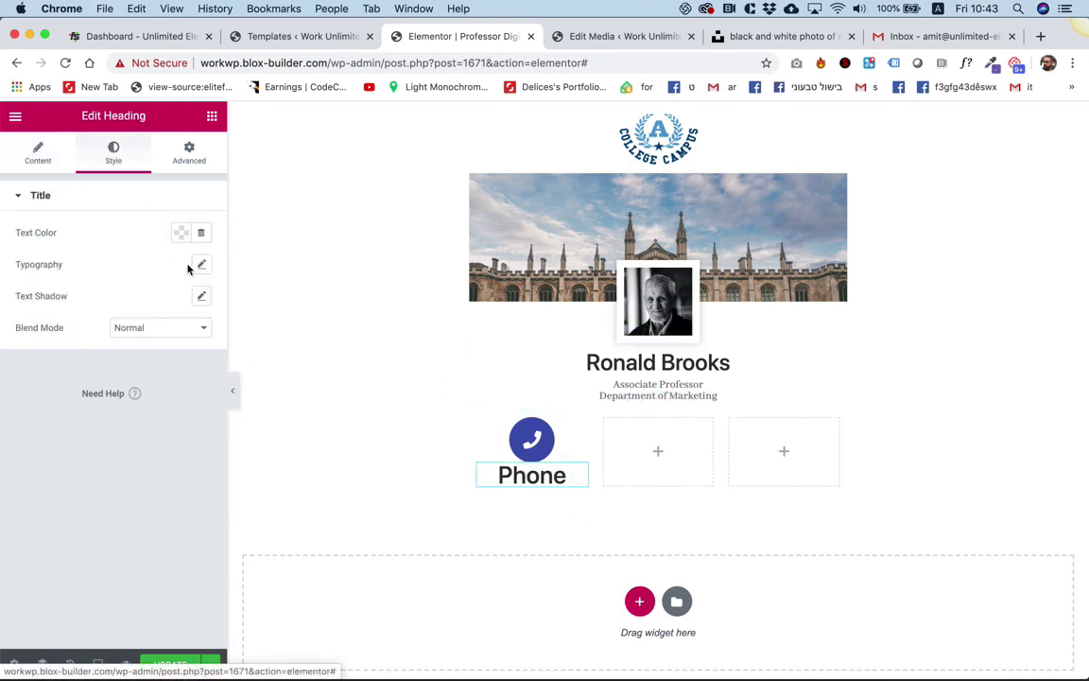
click(201, 266)
click(179, 364)
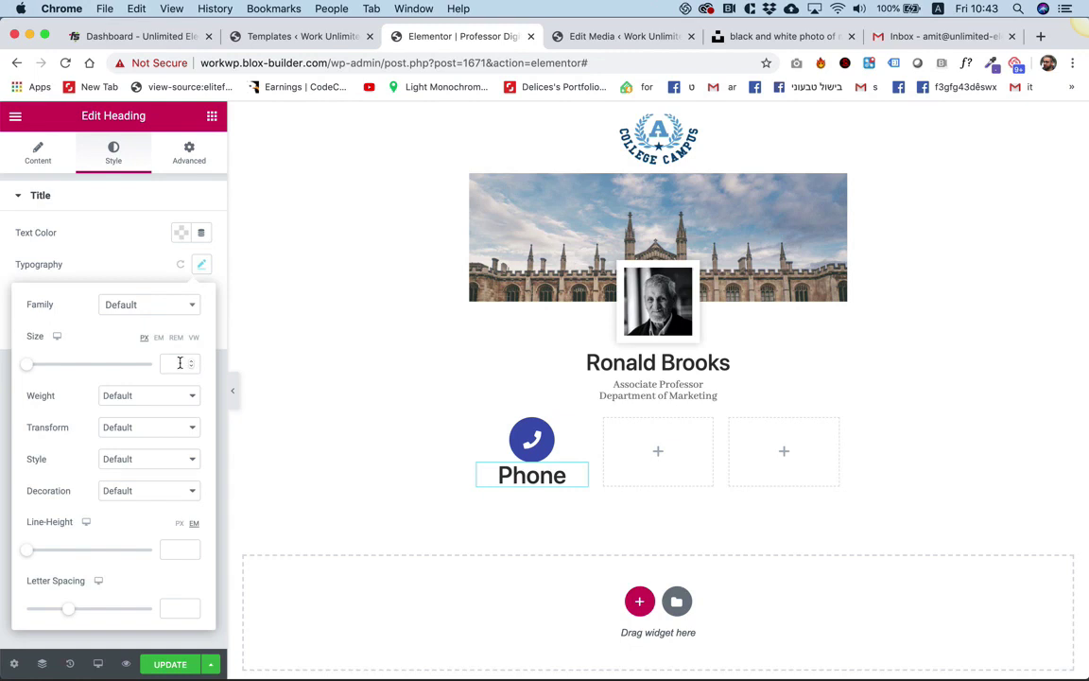
text(14)
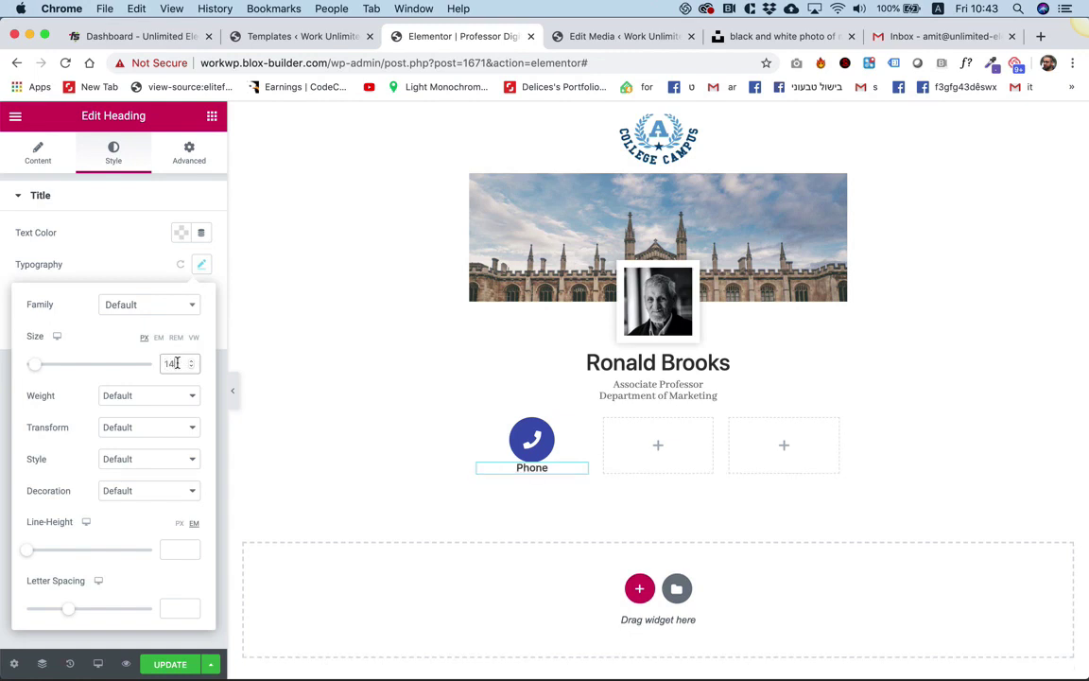
click(181, 232)
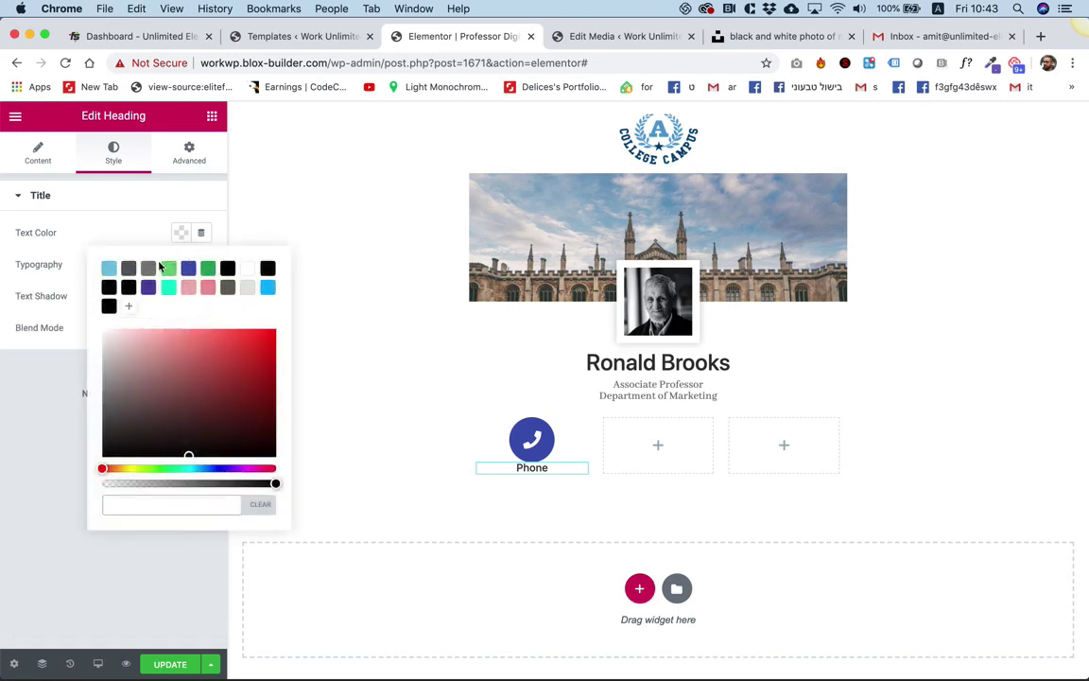
click(150, 269)
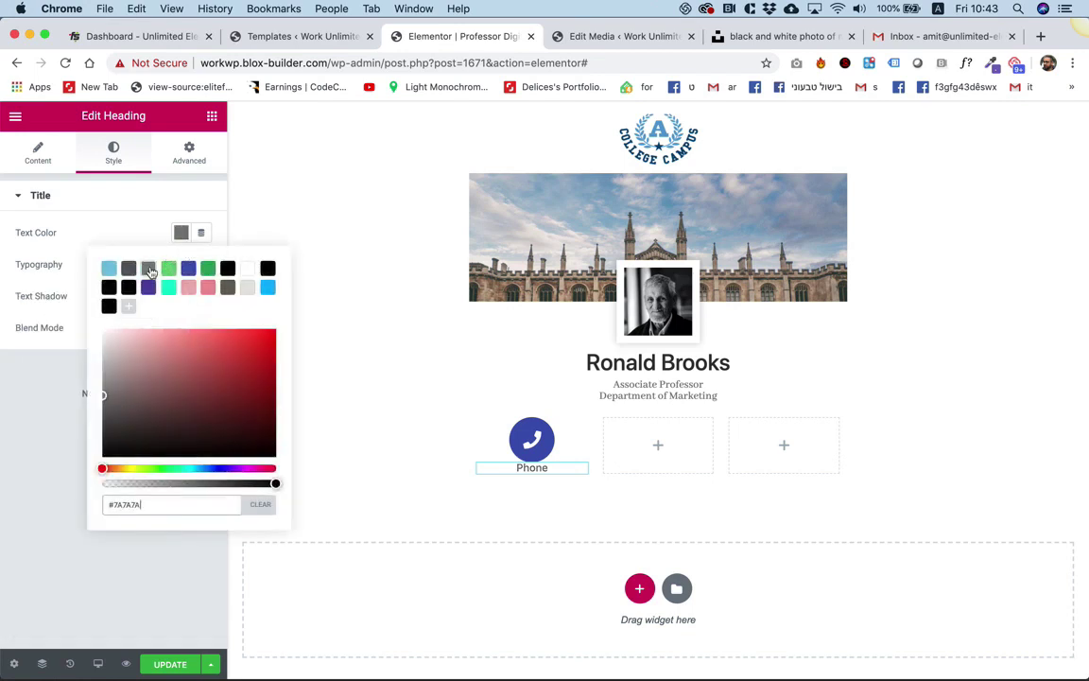
click(117, 204)
click(124, 204)
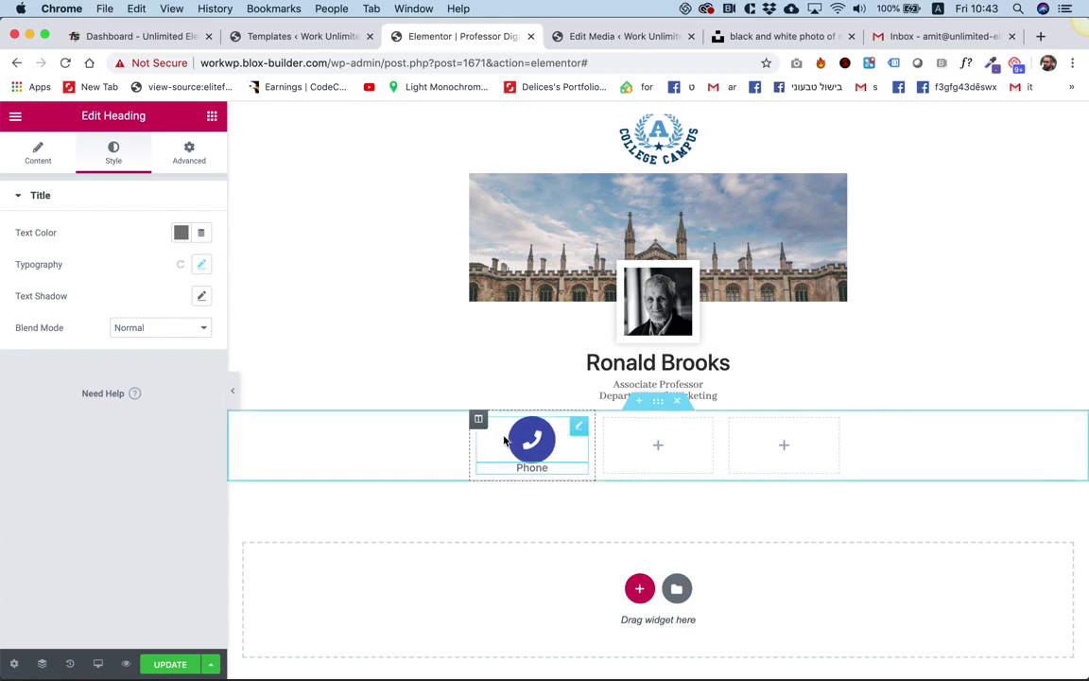
Raise the phone column's widget spacing to 10 px between the button and label.
click(479, 418)
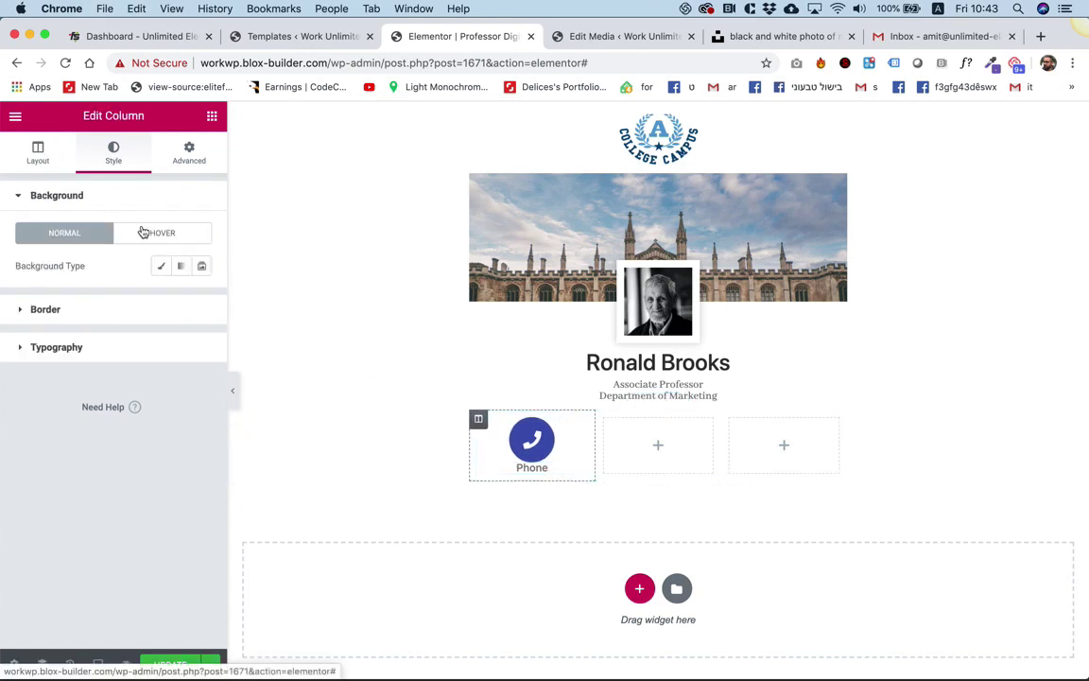
click(41, 157)
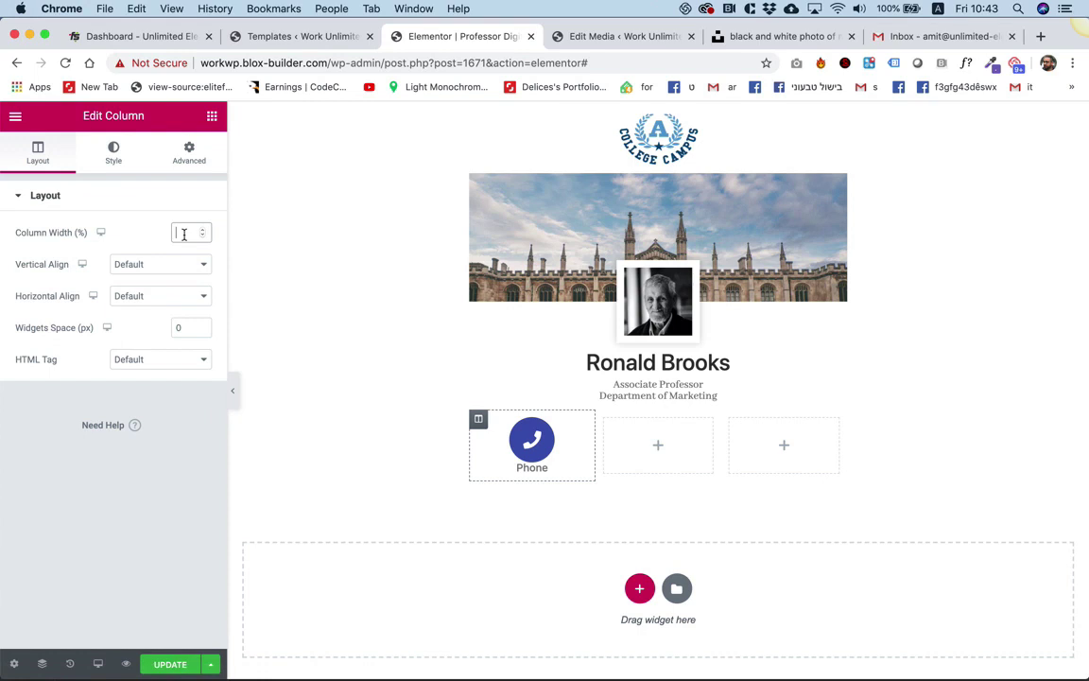
click(192, 328)
key(Up)
key(Up)
key(Up)
key(Up)
key(Up)
key(Up)
key(Up)
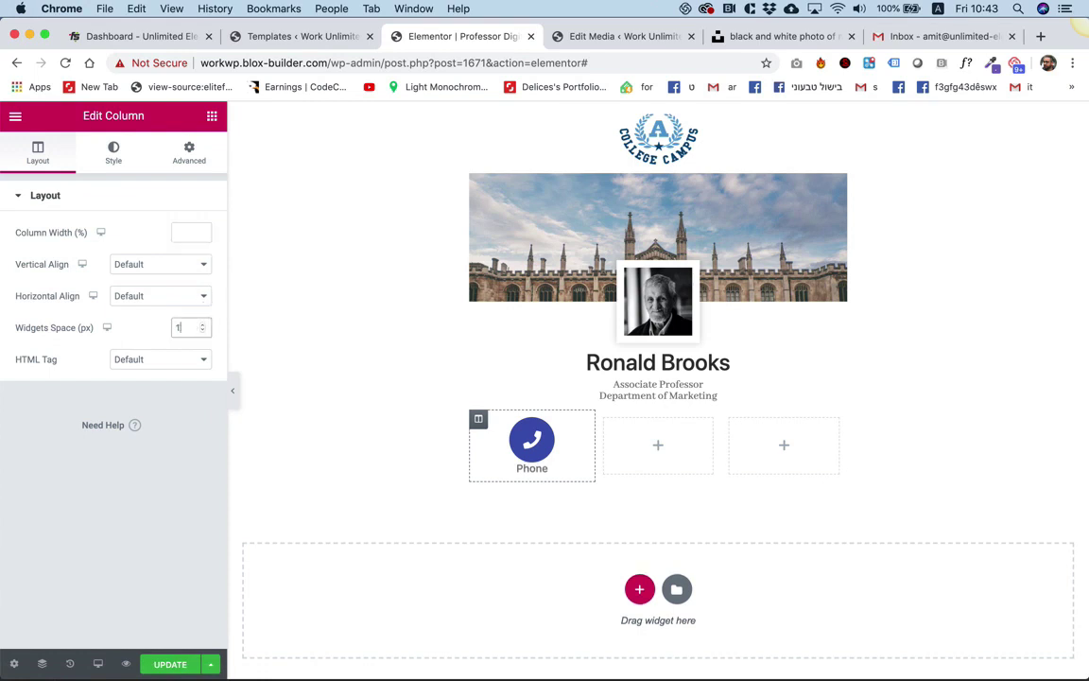
key(Up)
key(Up)
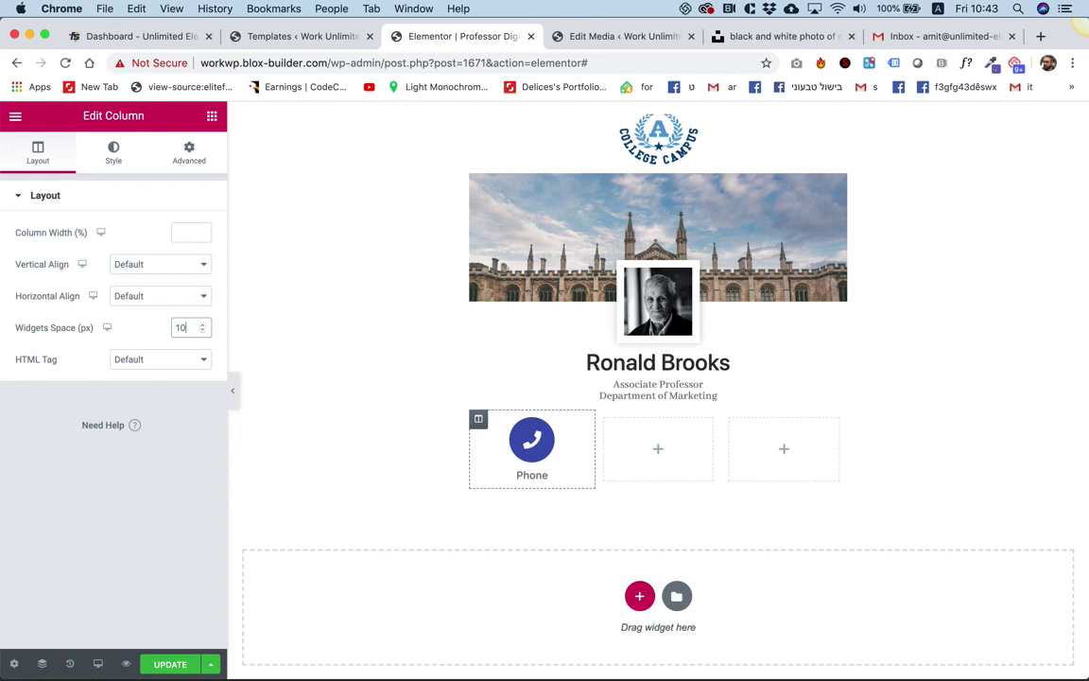
click(571, 458)
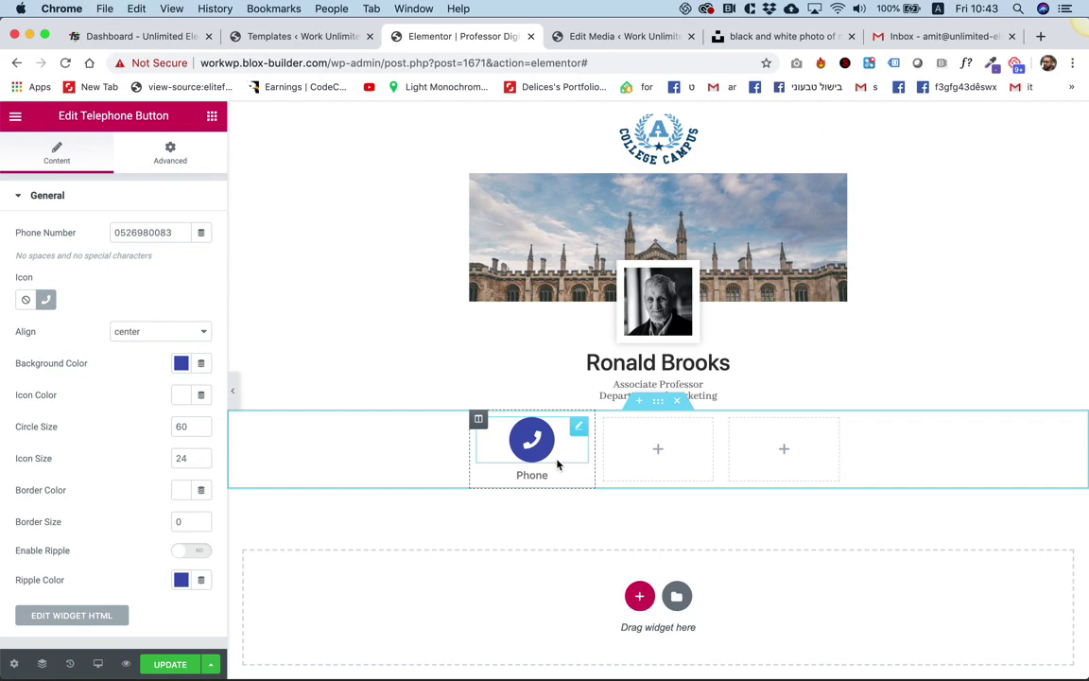
Copy the phone column and paste it into two of the empty columns.
right_click(479, 420)
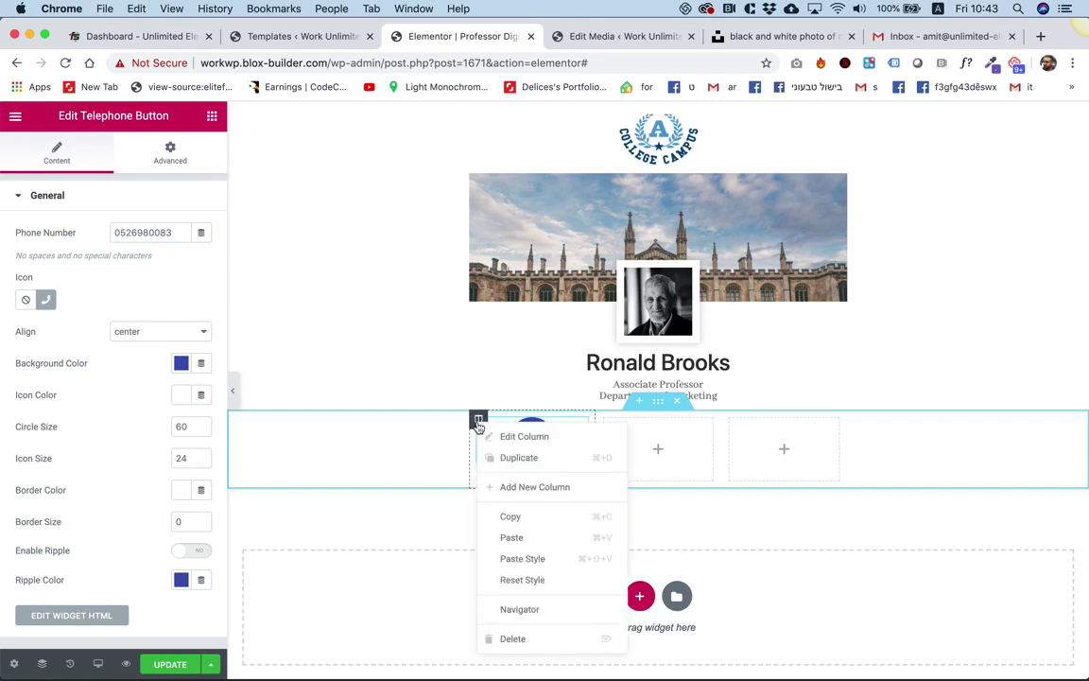
click(539, 515)
right_click(608, 421)
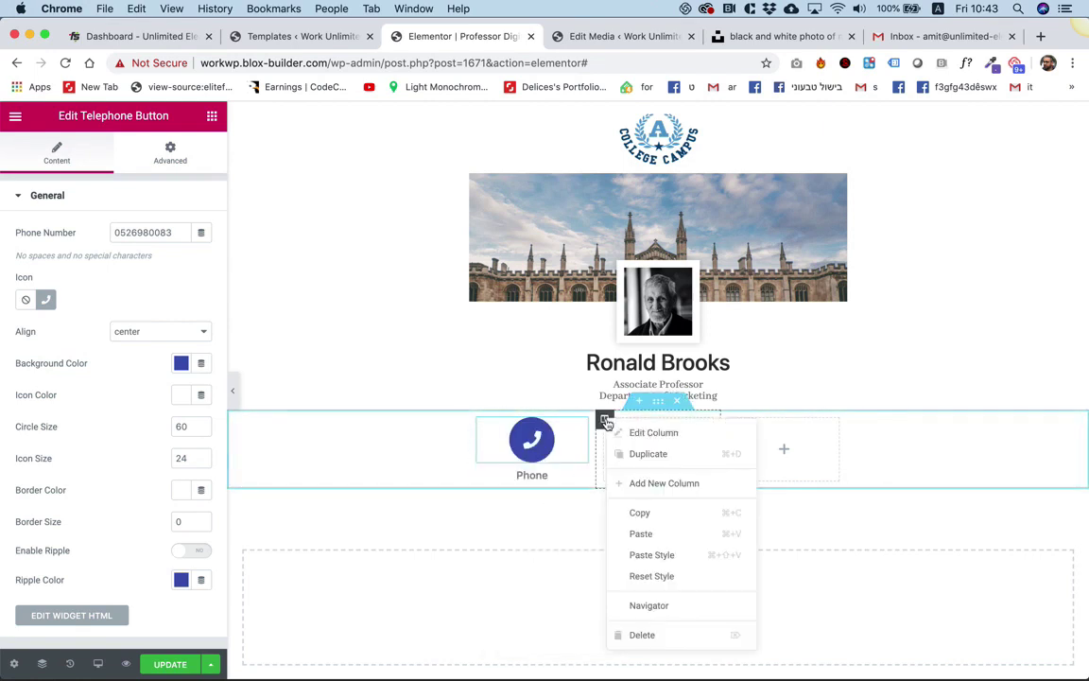
click(639, 534)
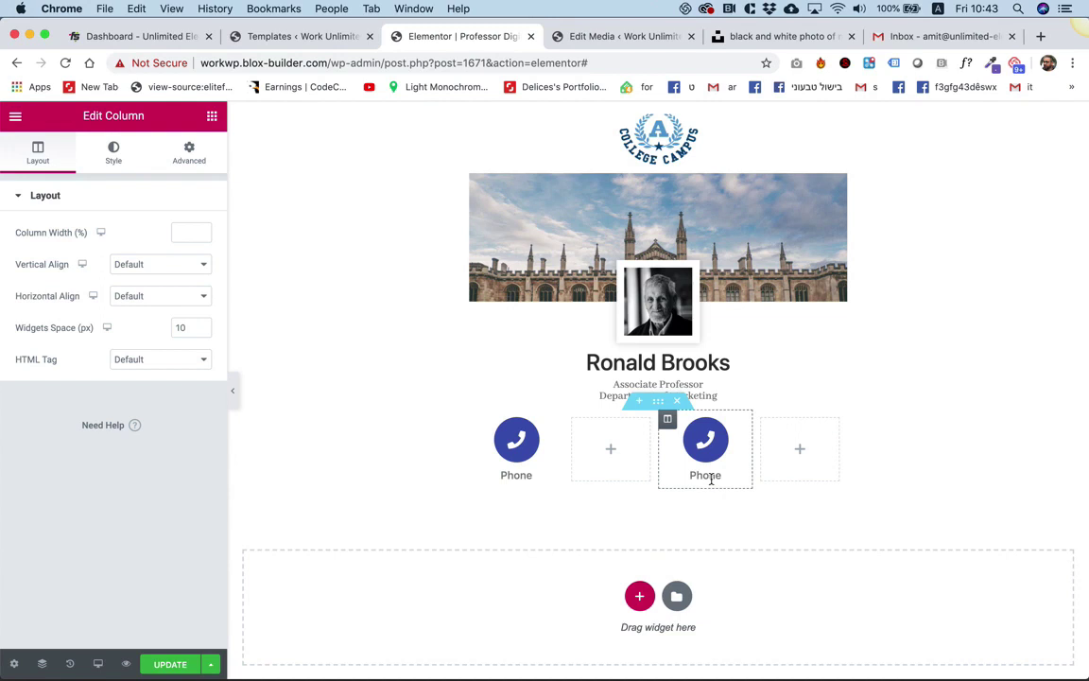
right_click(573, 423)
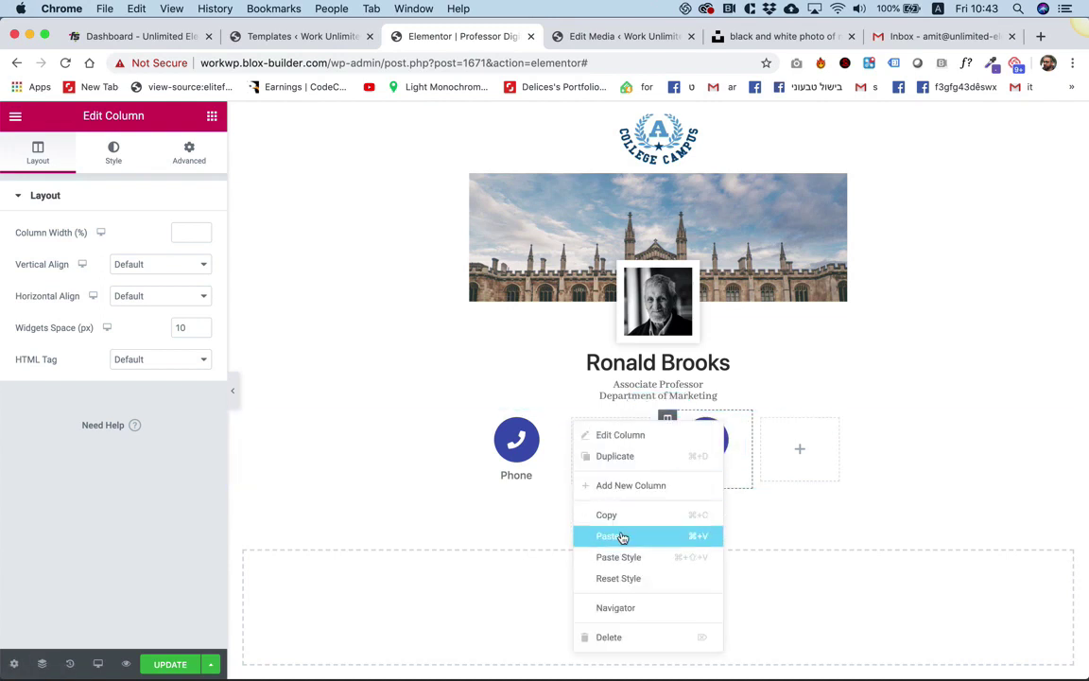
click(622, 537)
Delete the two leftover empty columns so three phone columns remain.
right_click(568, 428)
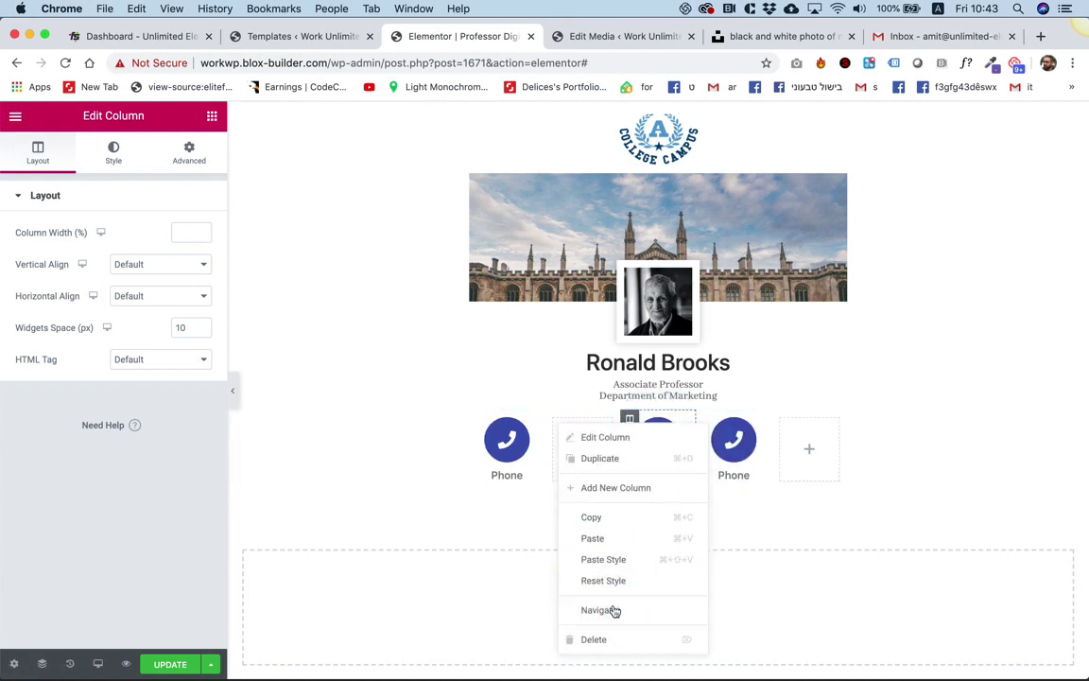
click(606, 639)
right_click(763, 422)
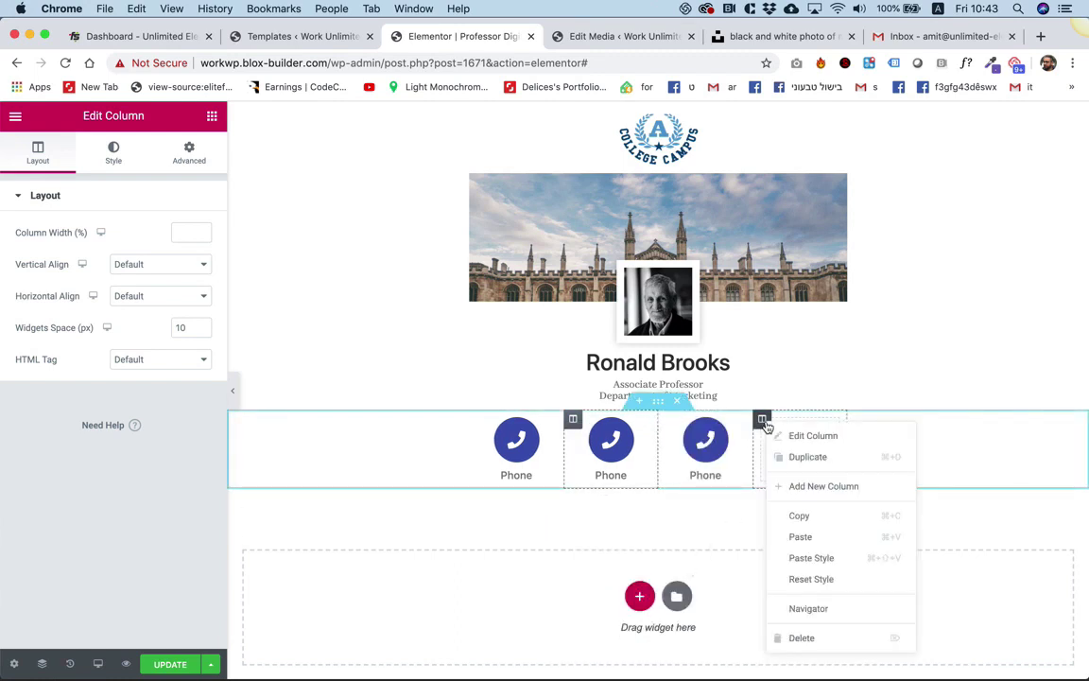
click(832, 637)
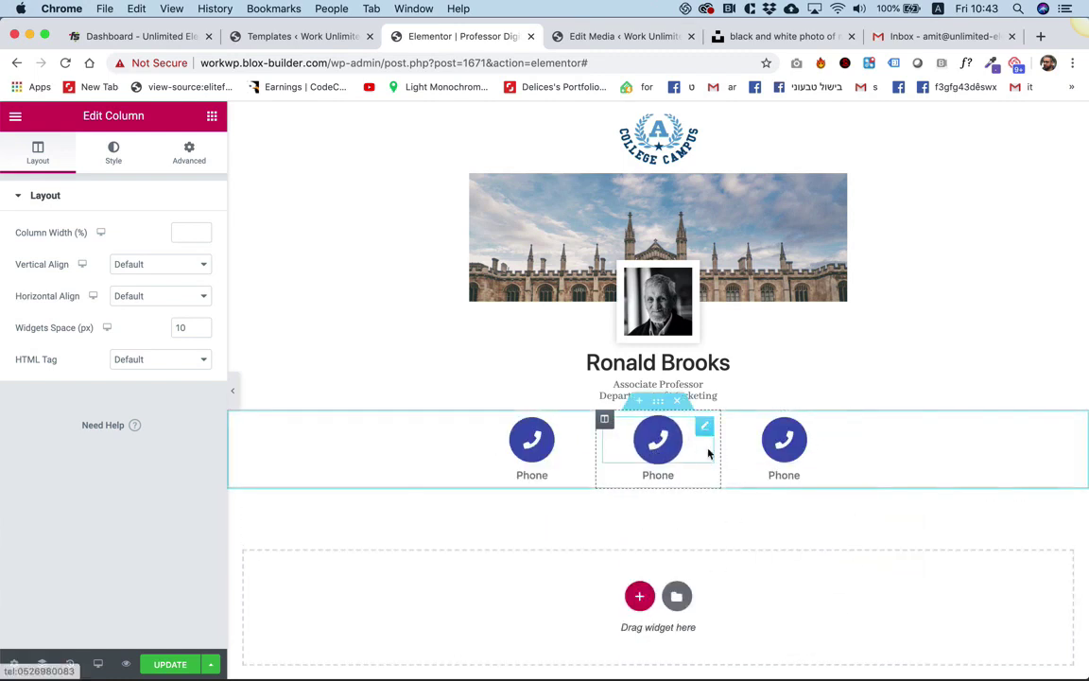
Place an SMS Button in the middle column, replacing the copied phone button.
click(212, 118)
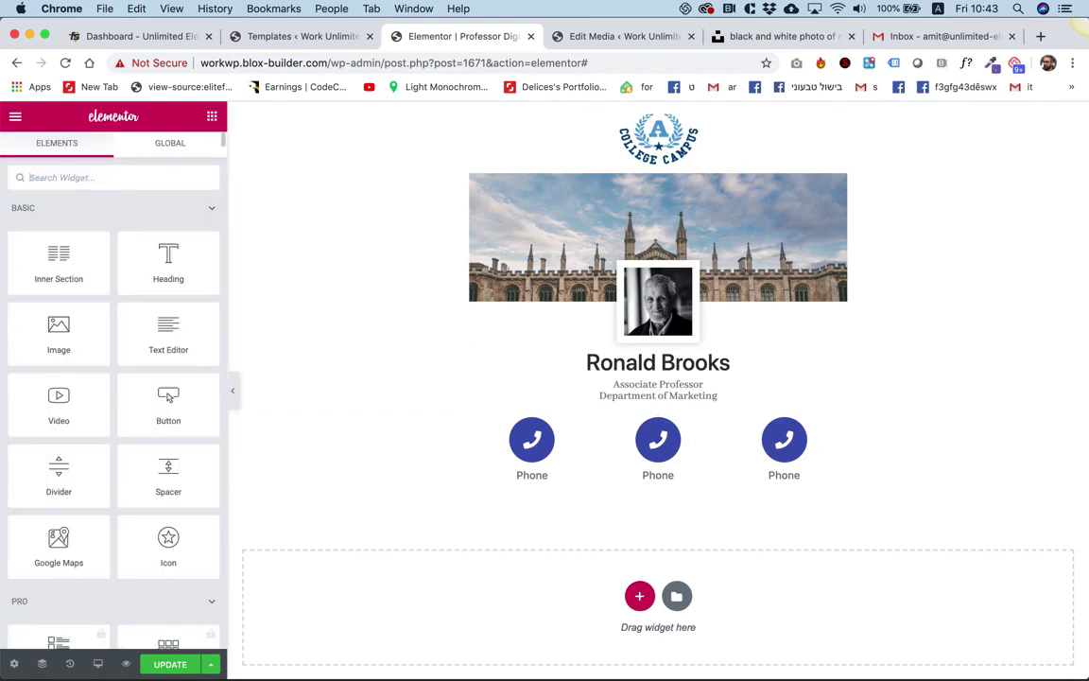
text(sms)
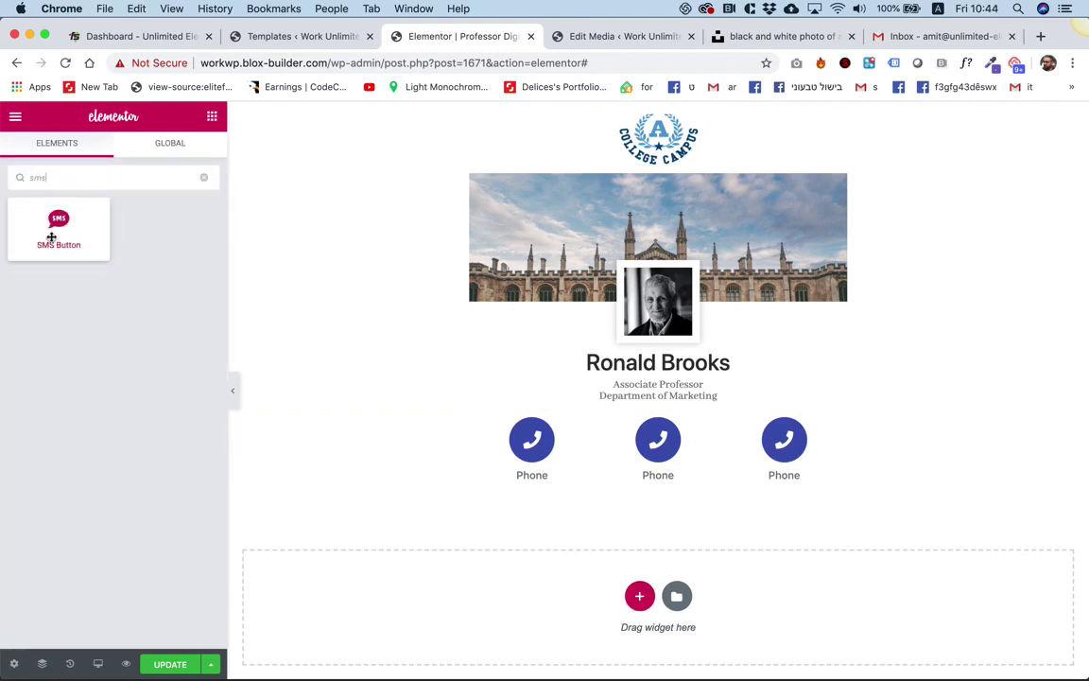
drag(59, 227, 672, 452)
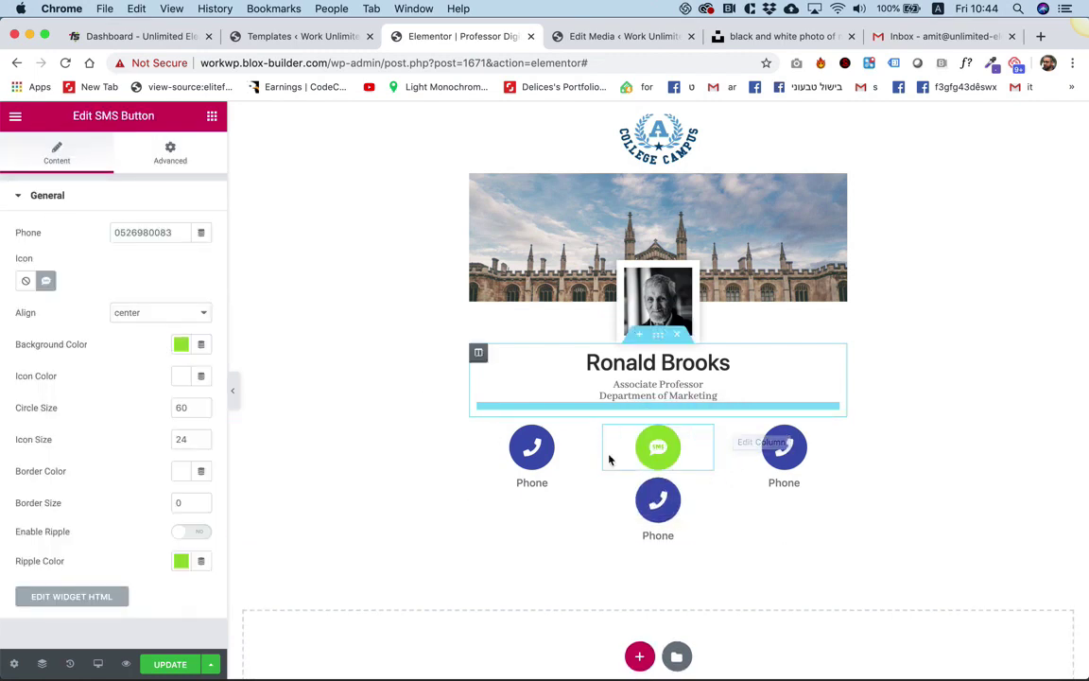
right_click(668, 513)
click(736, 661)
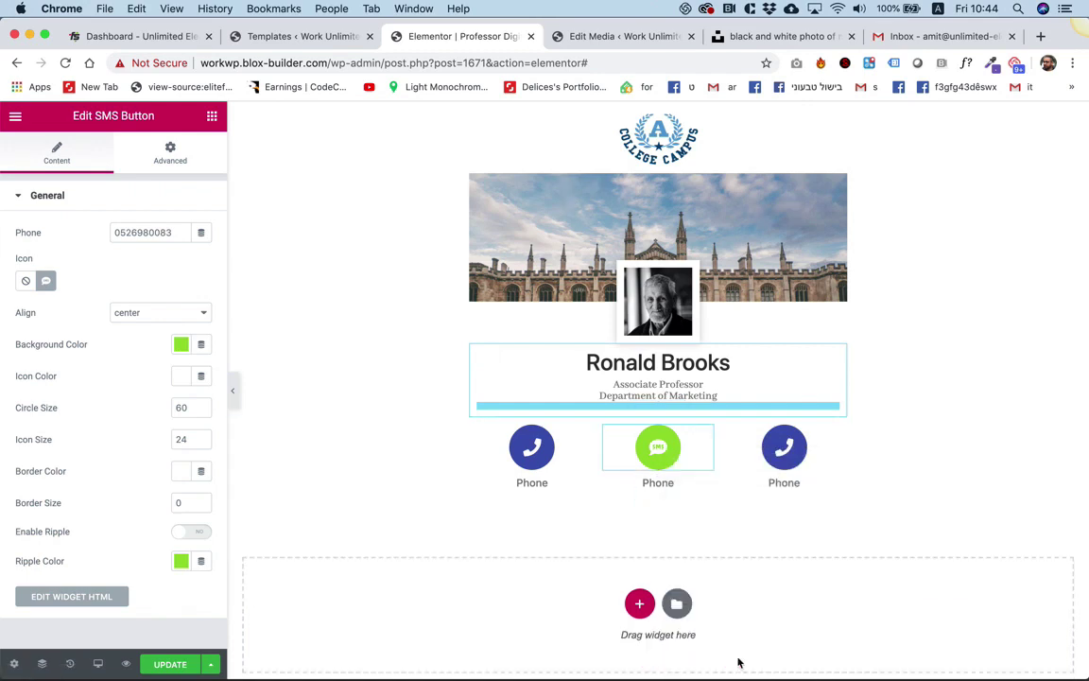
Set the SMS button's background and ripple colours to blue #4054B2.
click(181, 344)
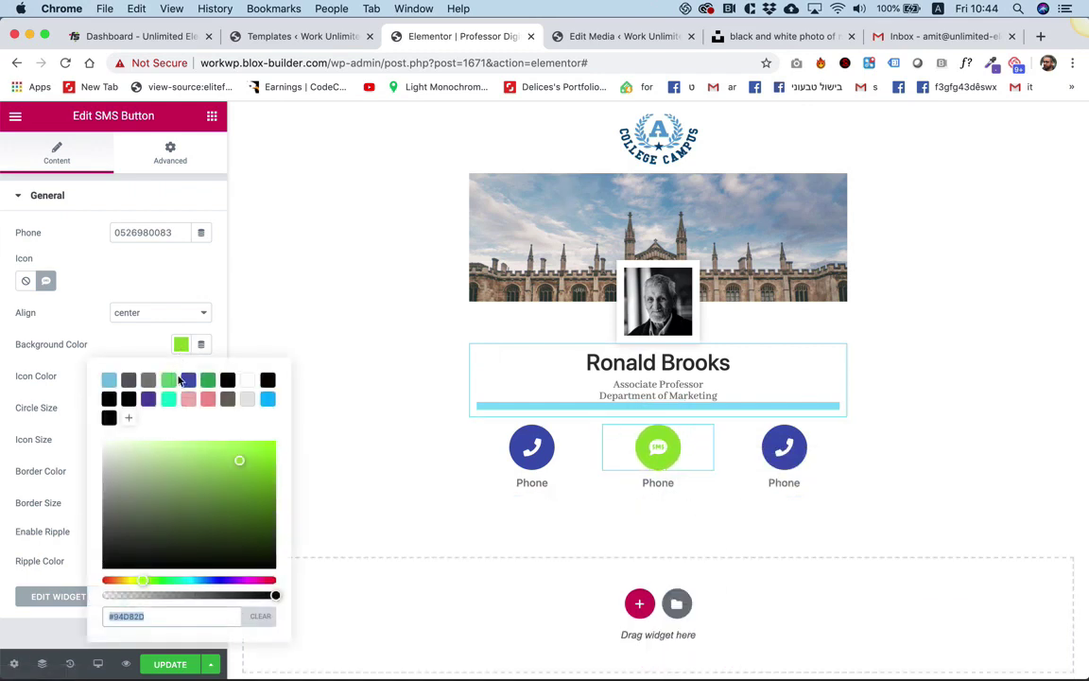
click(186, 382)
click(109, 317)
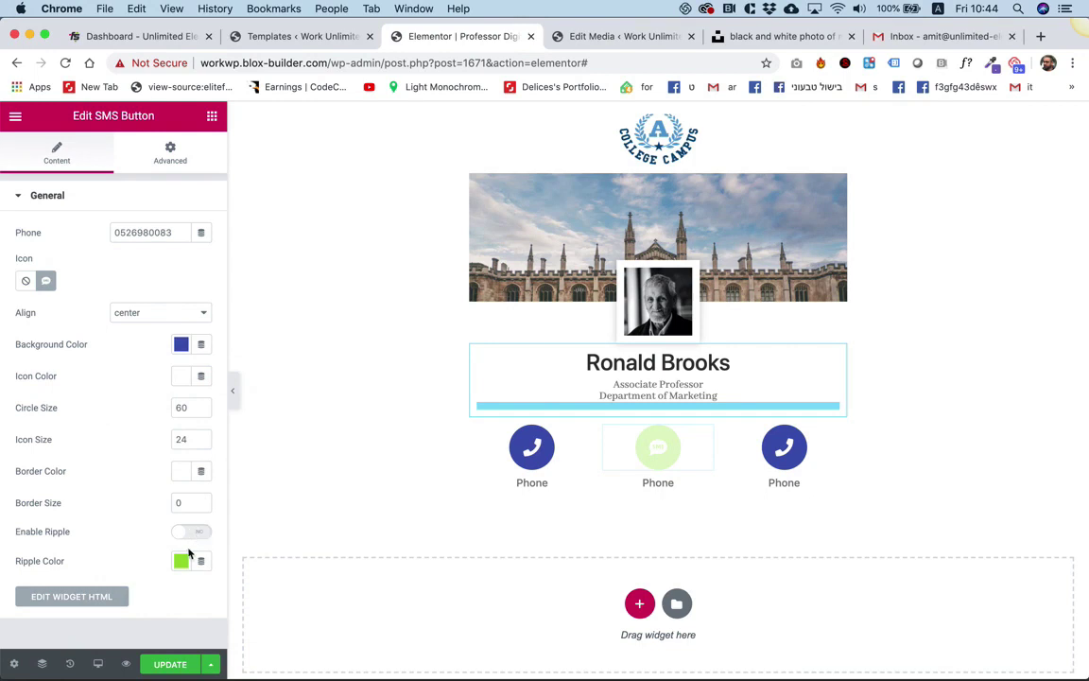
click(182, 563)
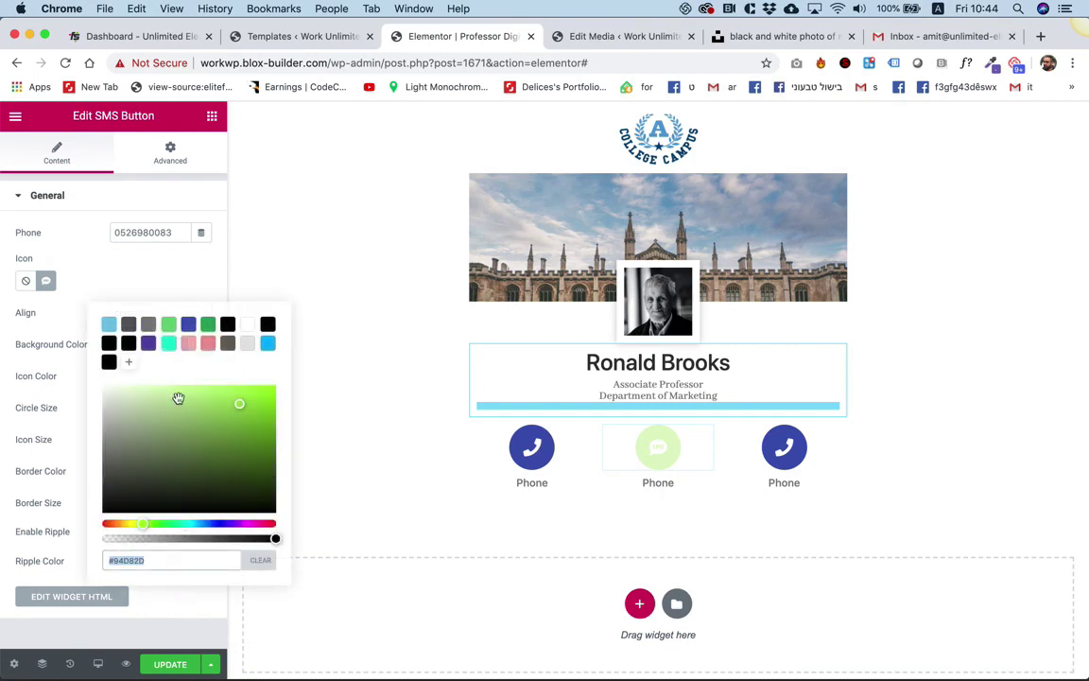
click(189, 326)
Change the middle caption from 'Phone' to 'SMS'.
click(166, 275)
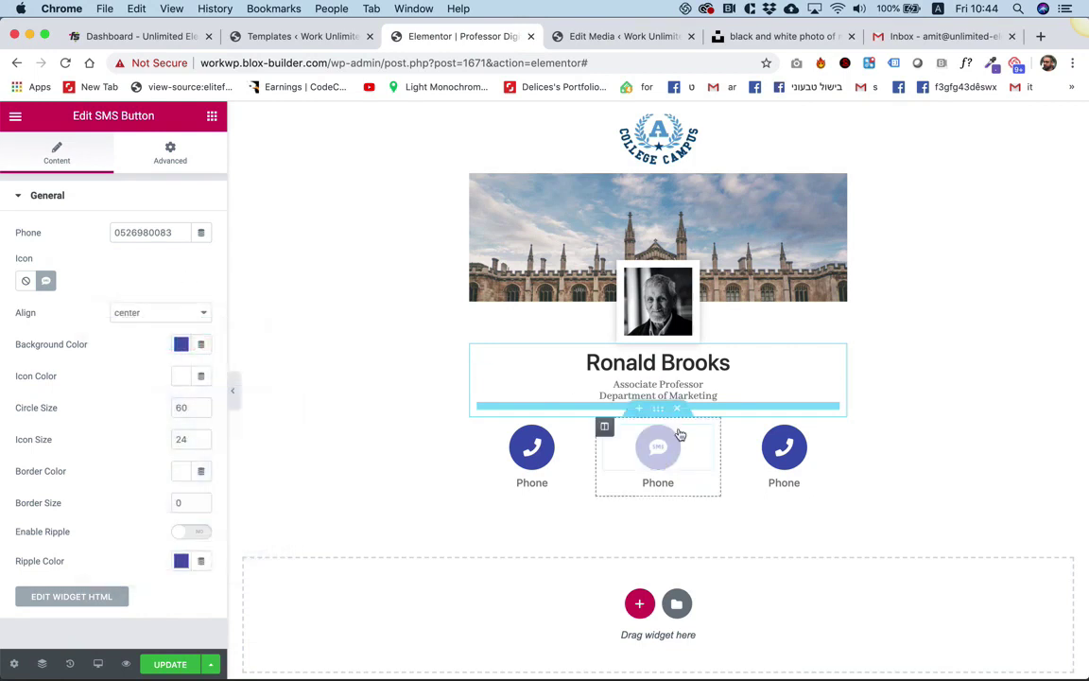
double_click(663, 483)
text(SMS)
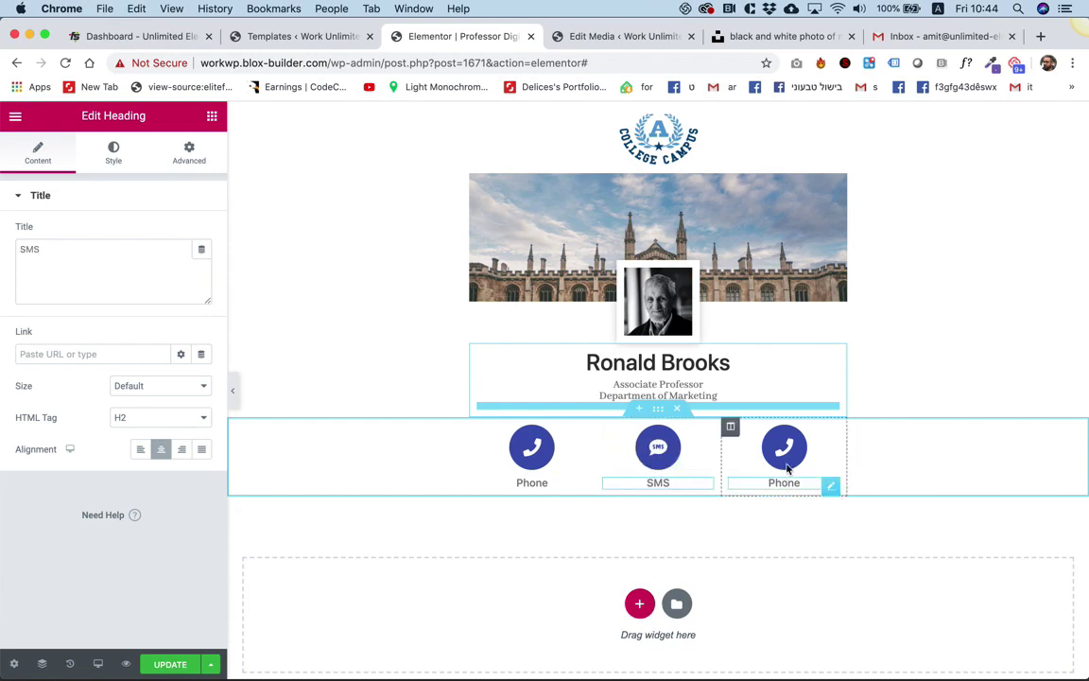
click(853, 521)
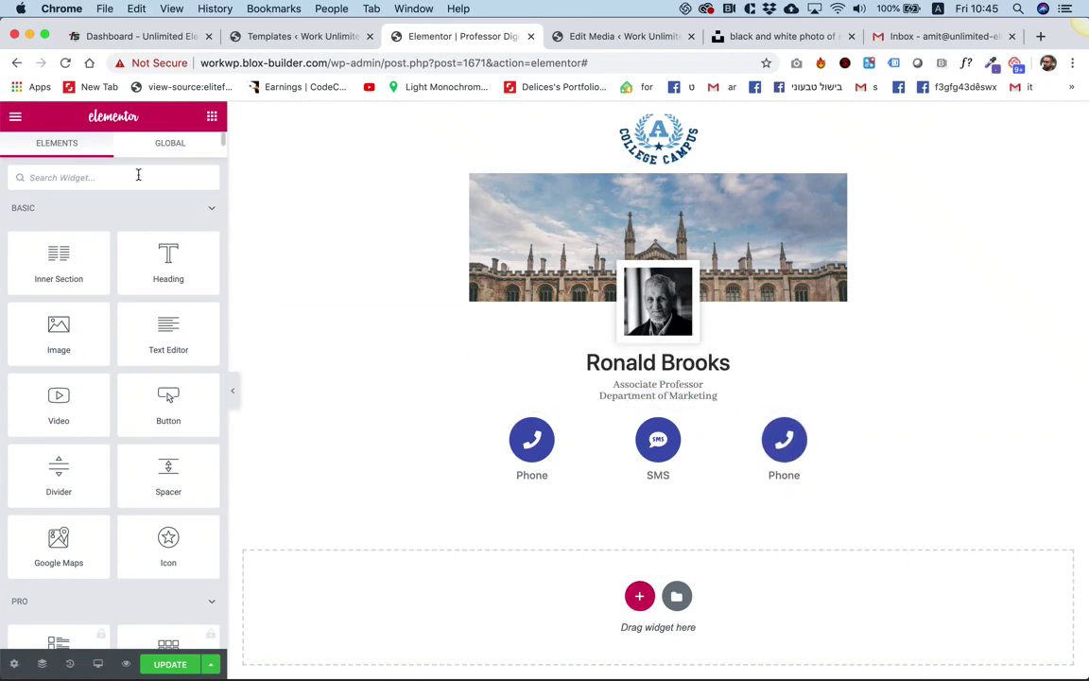
Add an Email Button to the right-hand column and delete the old phone button.
click(95, 177)
text(emai)
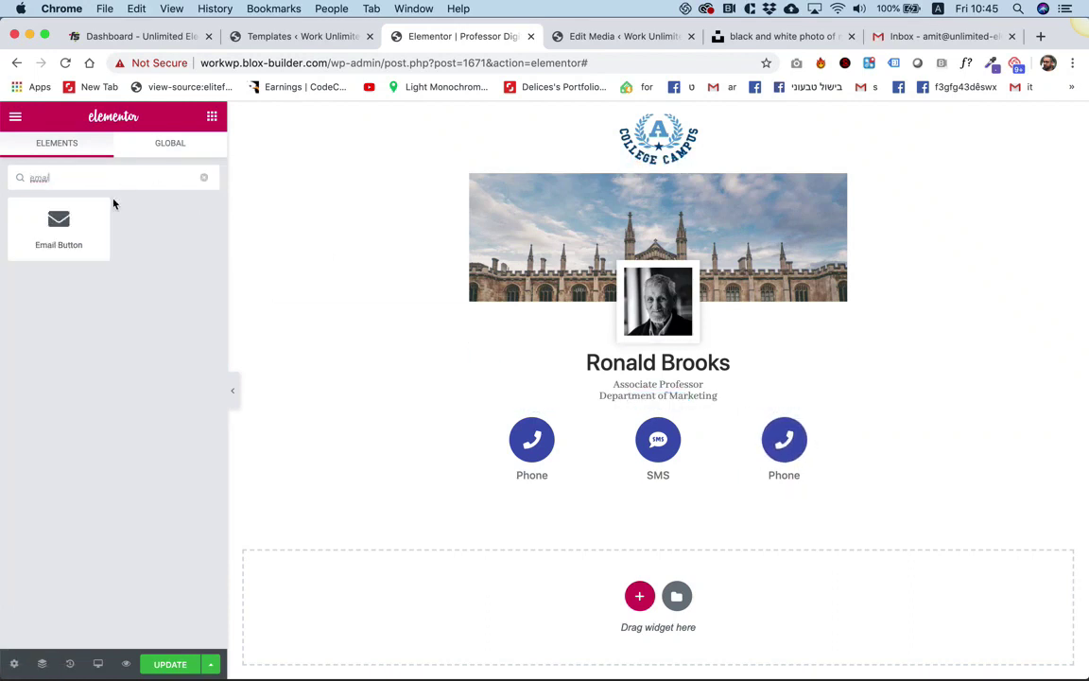
drag(59, 227, 790, 445)
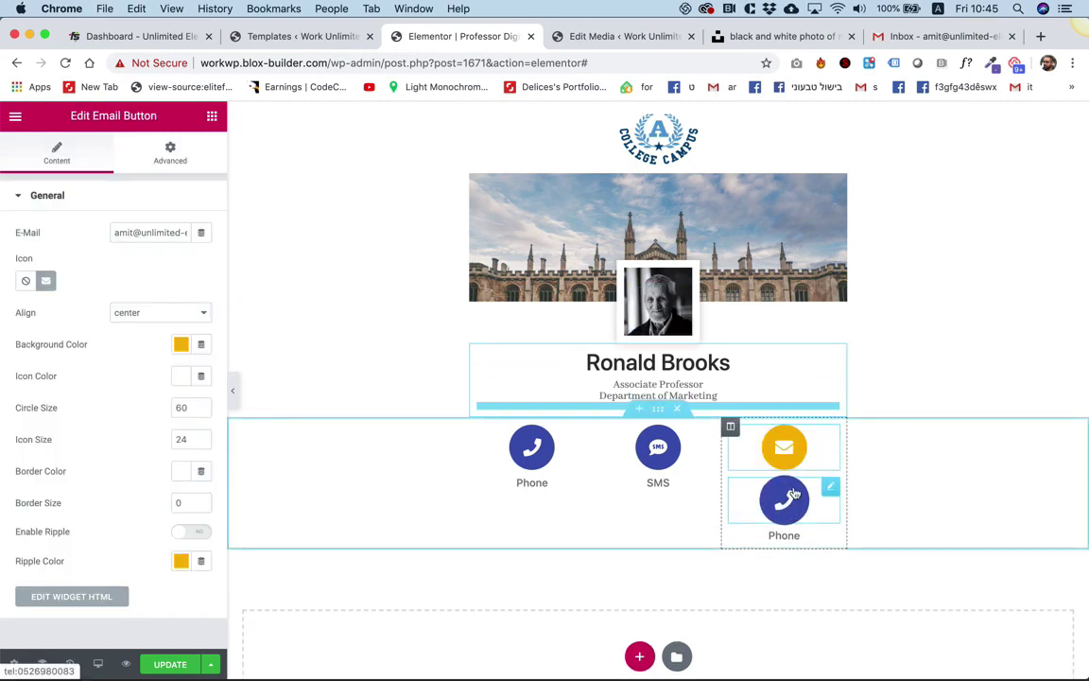
right_click(798, 499)
click(854, 660)
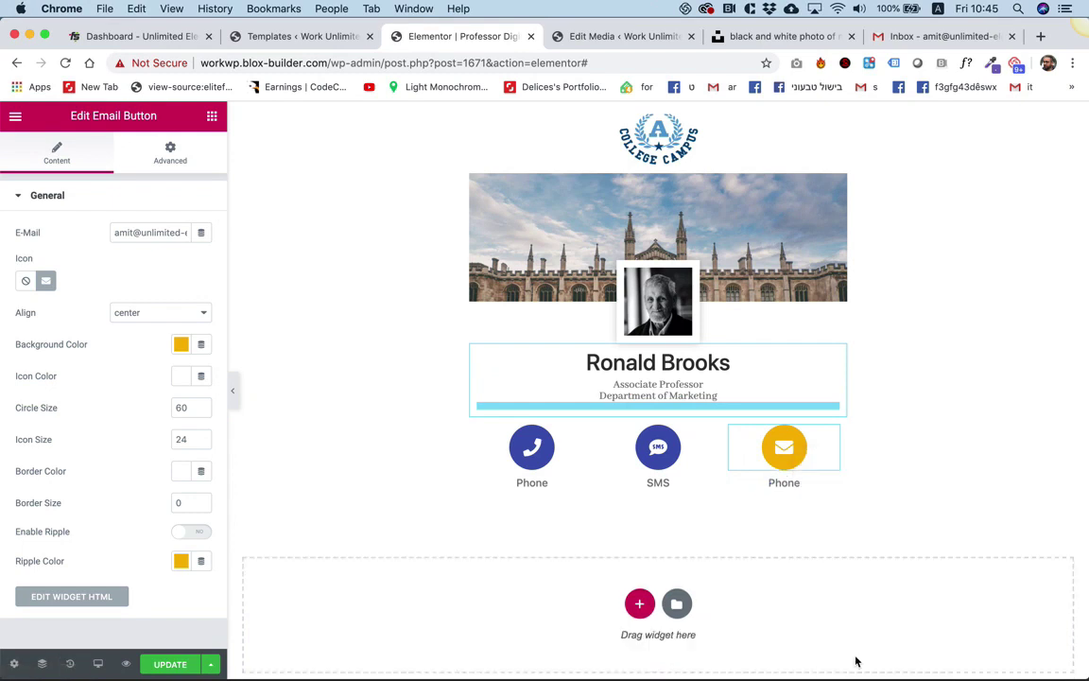
Set the Email button's background and ripple colours to blue #4054B2.
click(180, 345)
click(189, 381)
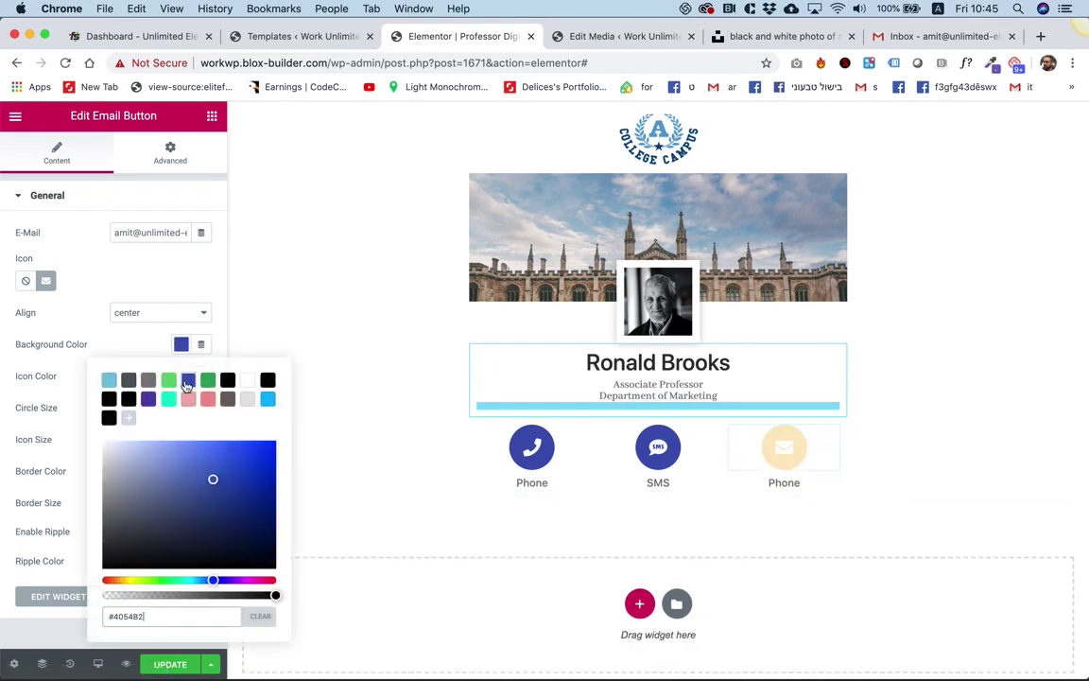
click(92, 344)
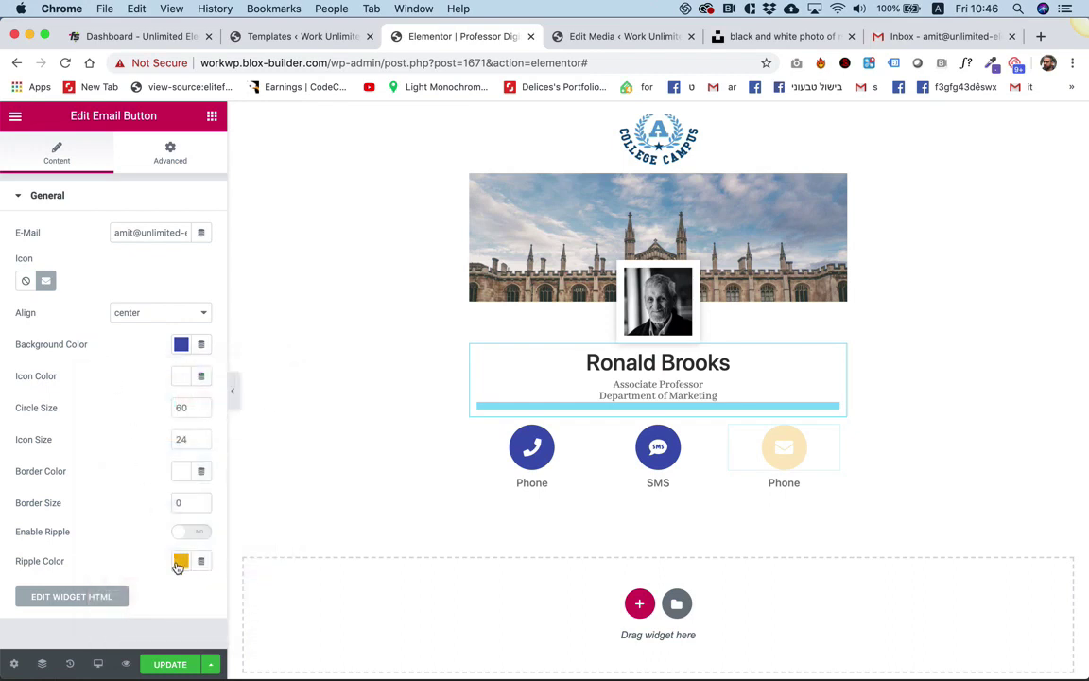
click(178, 562)
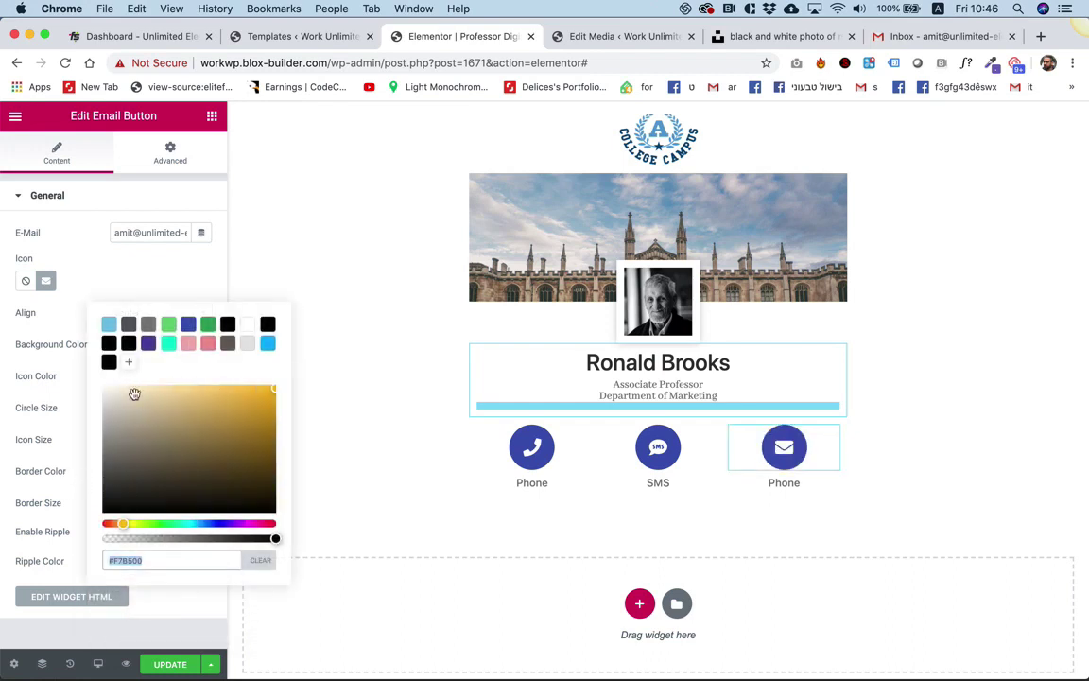
click(188, 325)
click(142, 277)
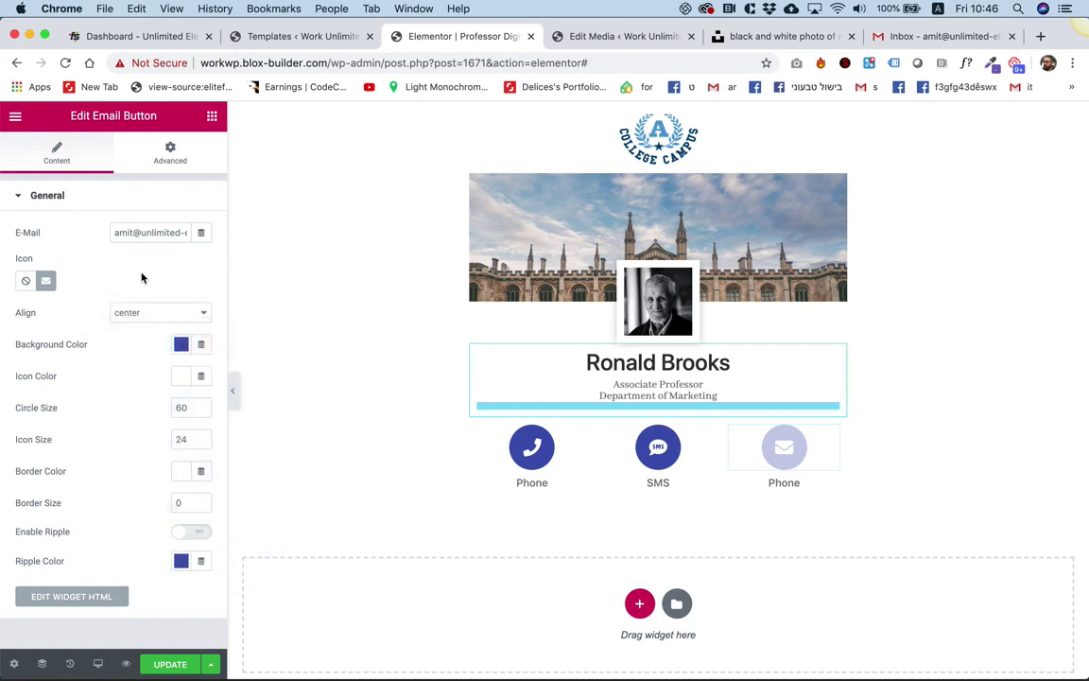
Change the right-hand caption from 'Phone' to 'Email'.
click(768, 482)
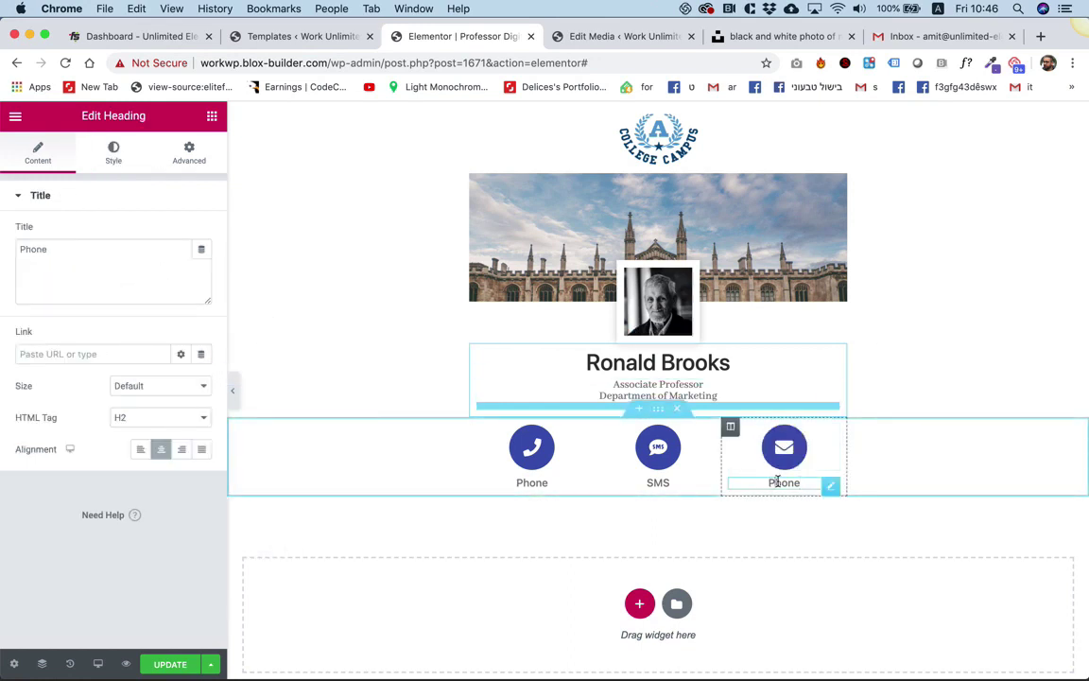
double_click(783, 482)
text(Email)
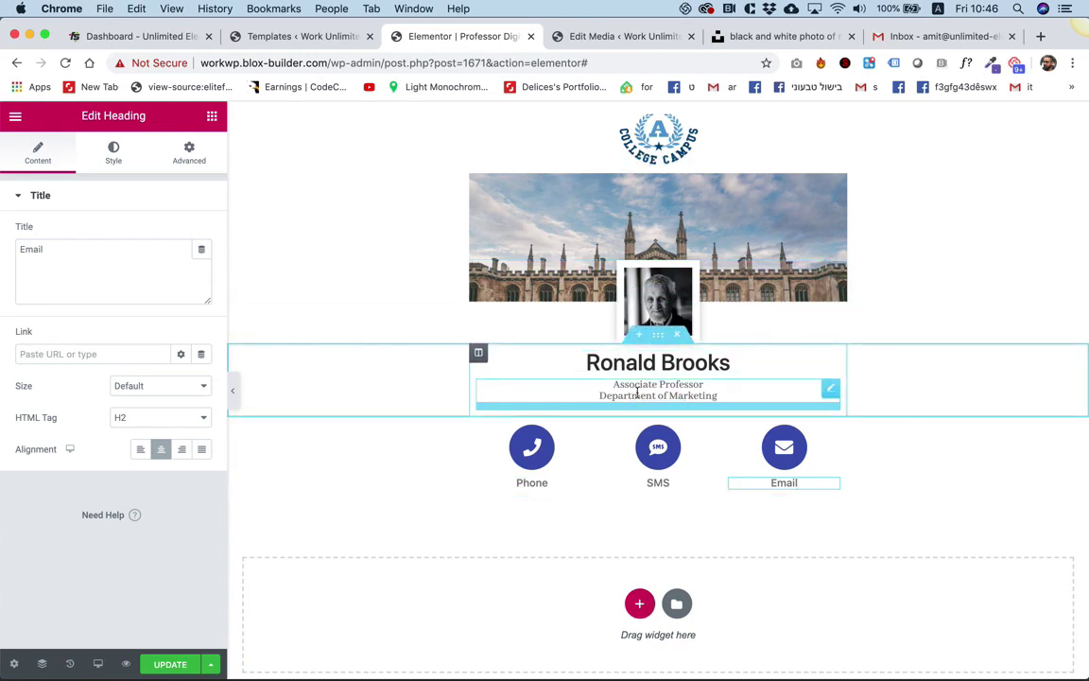
Remove the title's blank line, then duplicate the name section below the contact buttons.
click(637, 394)
key(BackSpace)
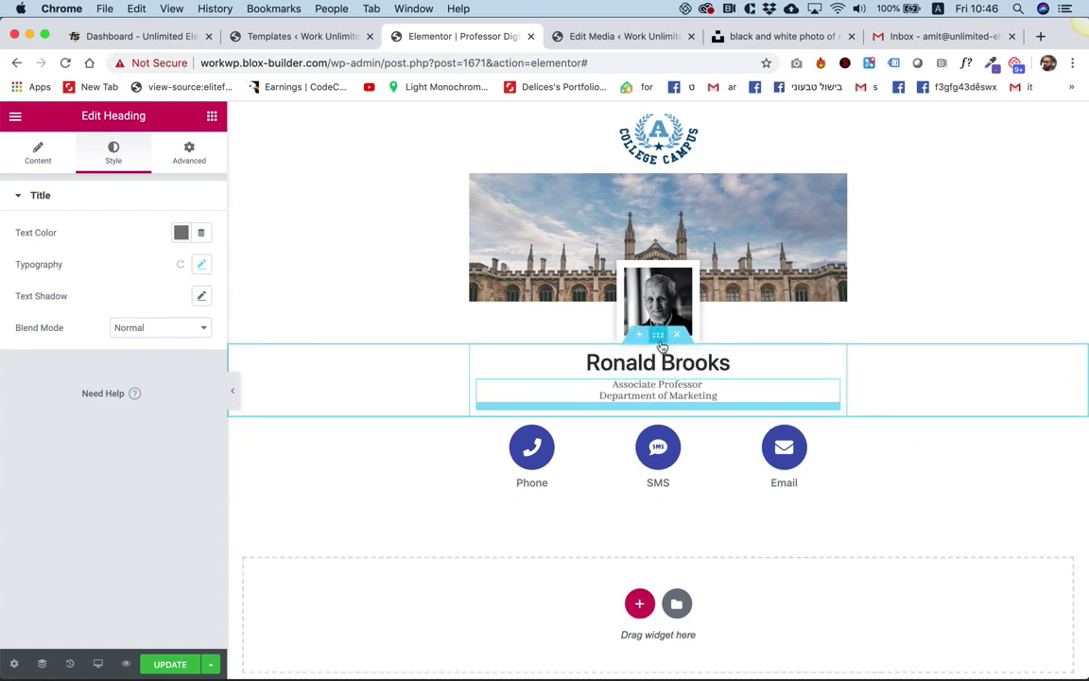
right_click(663, 347)
click(697, 378)
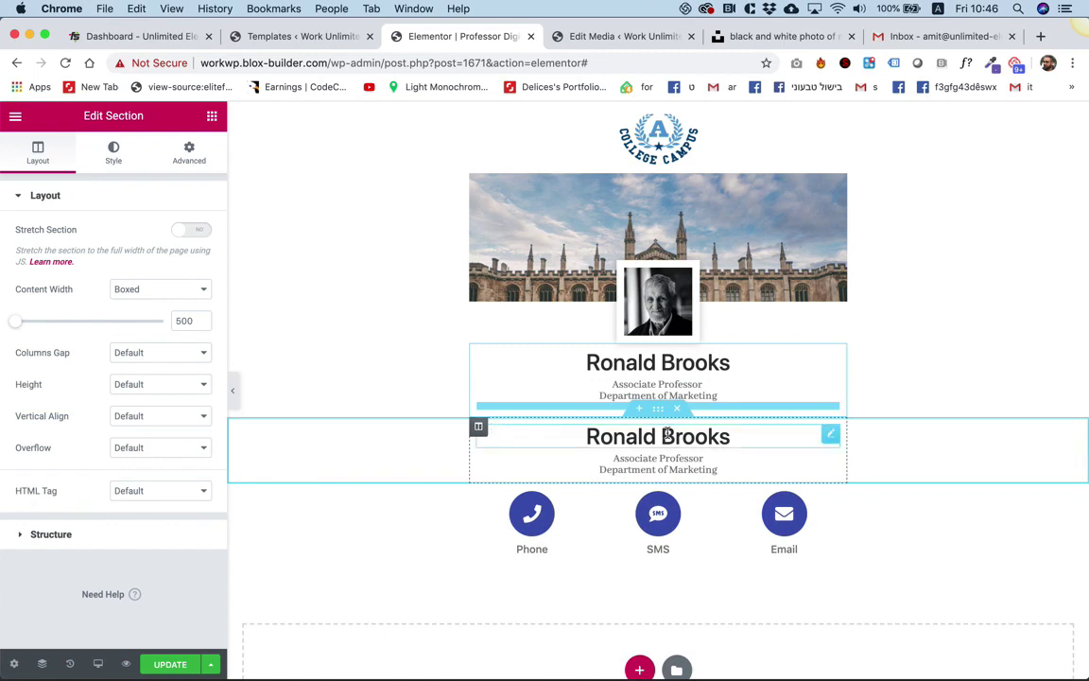
drag(658, 409, 690, 509)
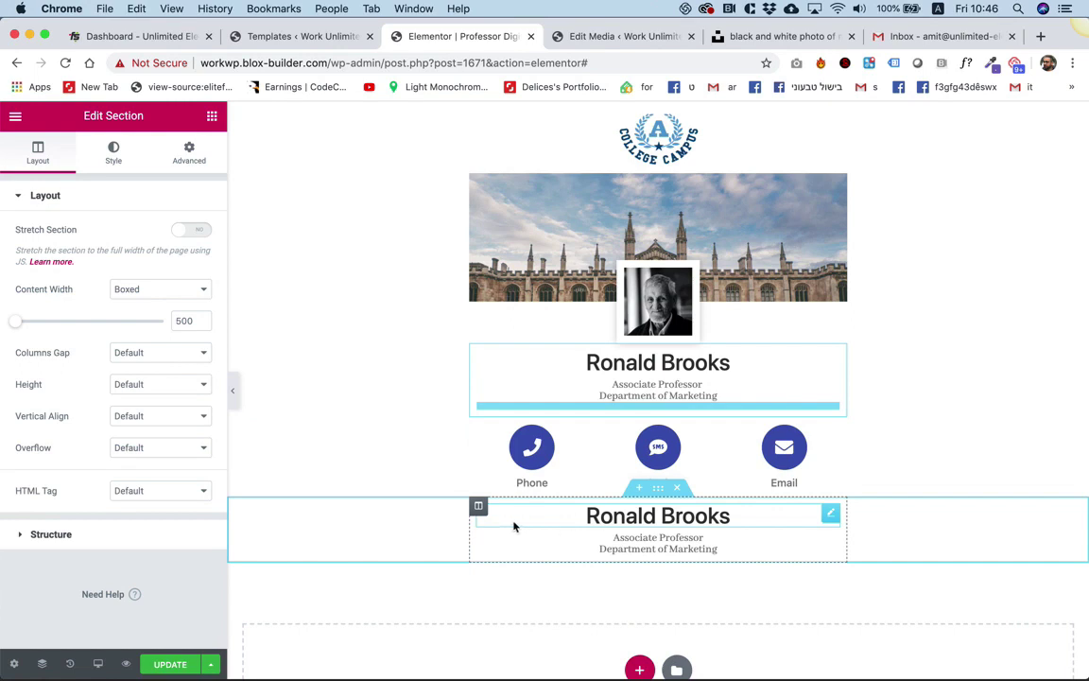
Delete the duplicate's name heading, clear its title text and set HTML Tag to div.
right_click(690, 516)
click(742, 661)
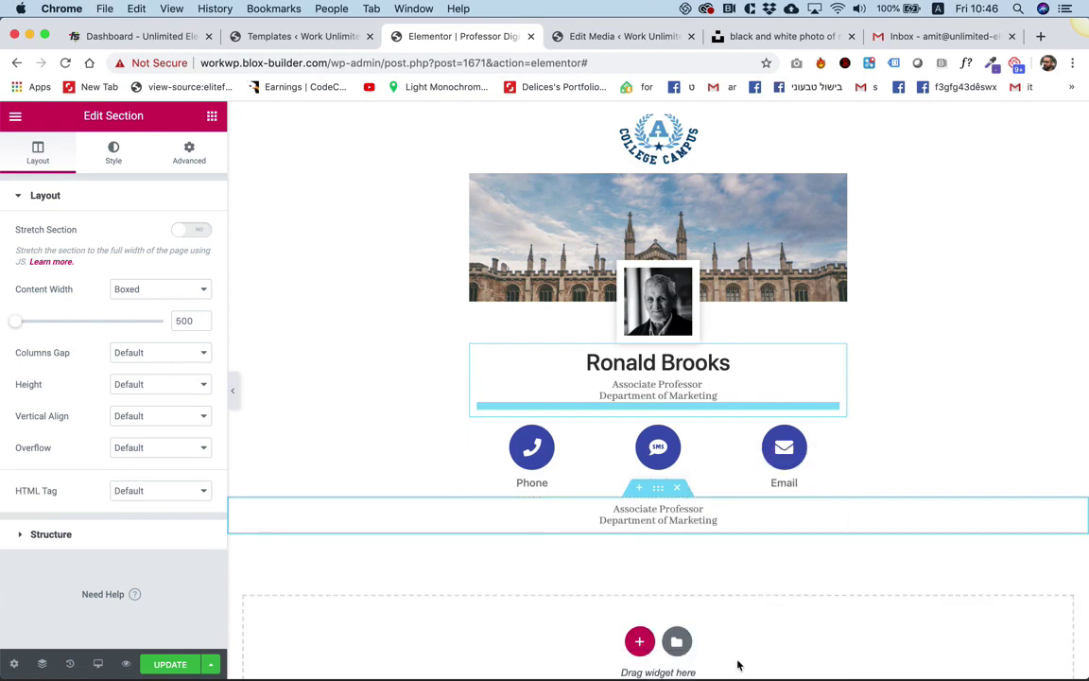
click(643, 518)
drag(719, 544, 579, 511)
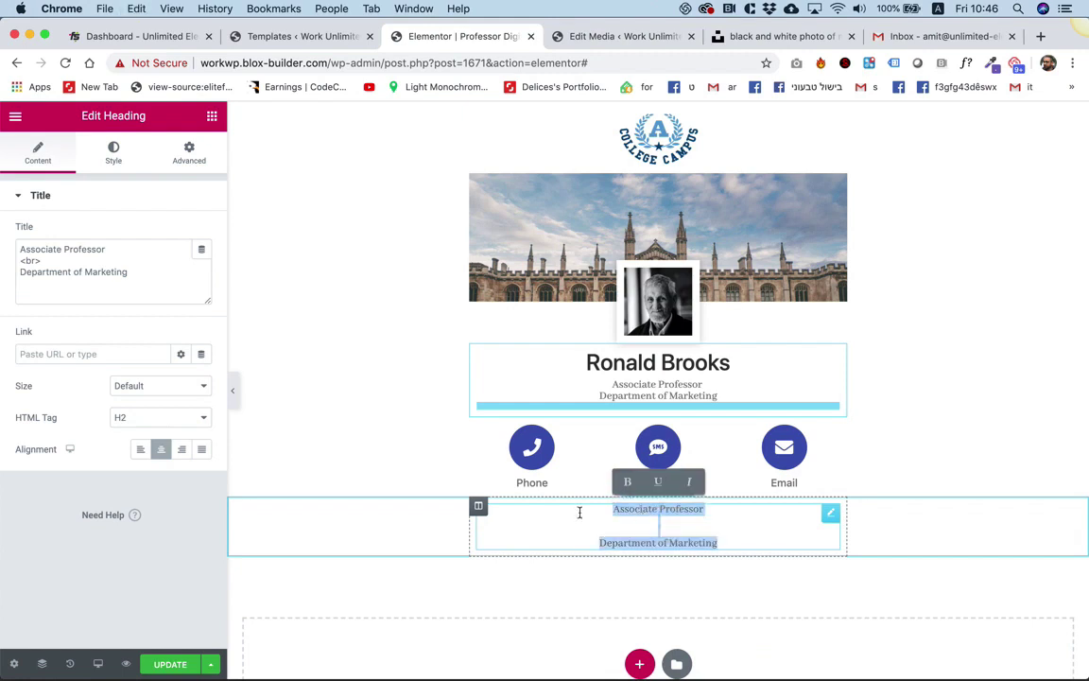
click(195, 423)
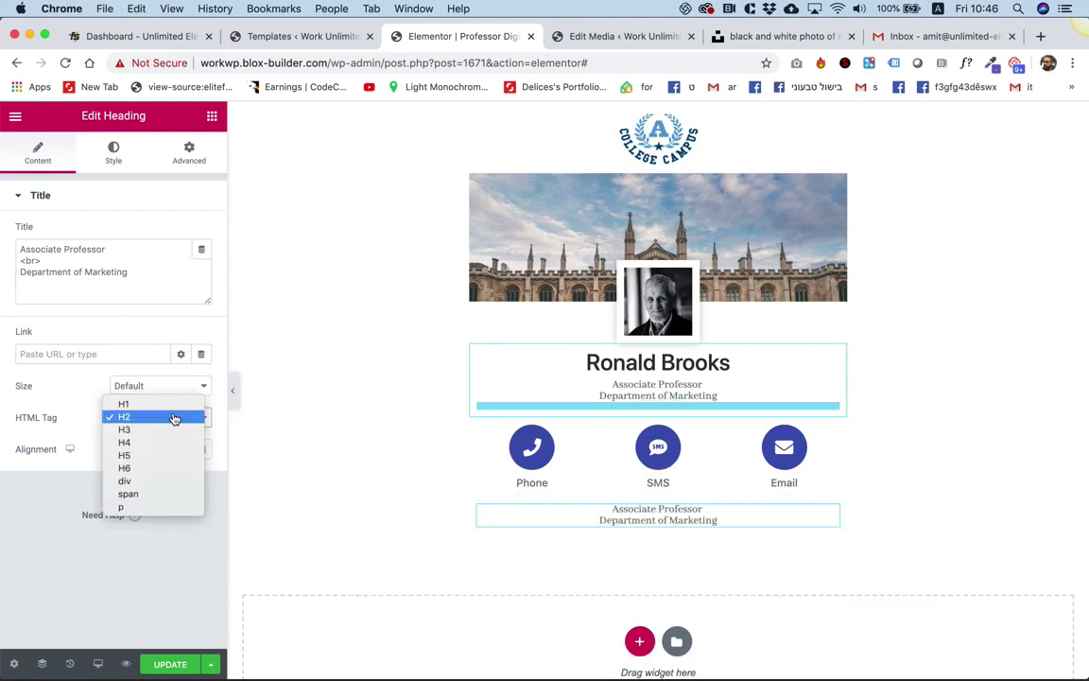
click(161, 483)
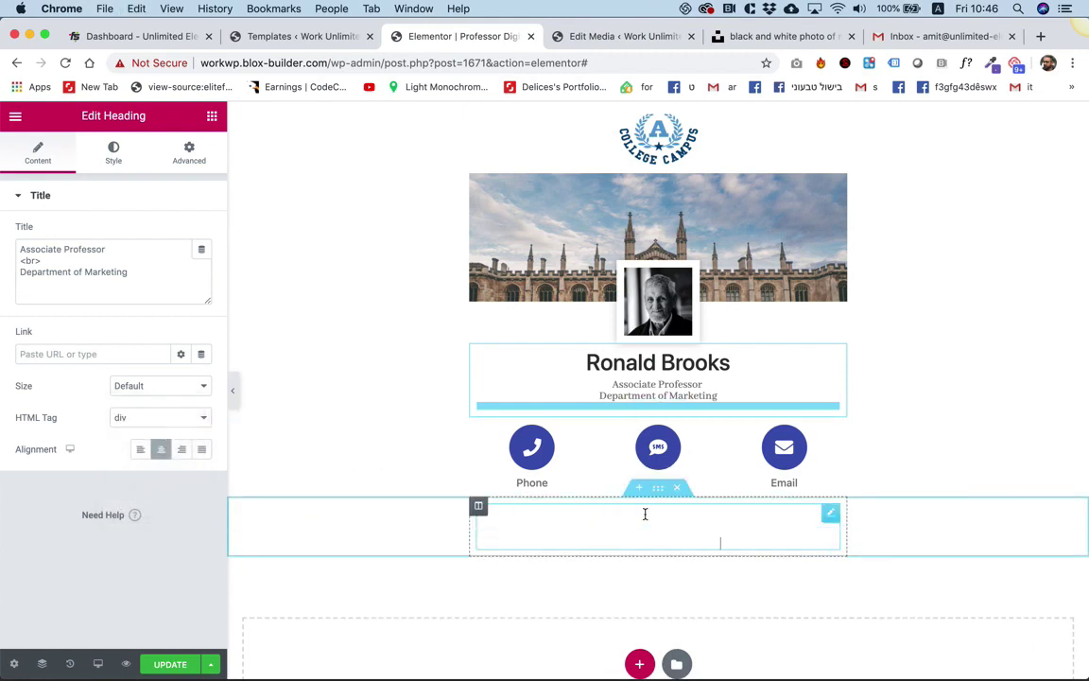
text(dd)
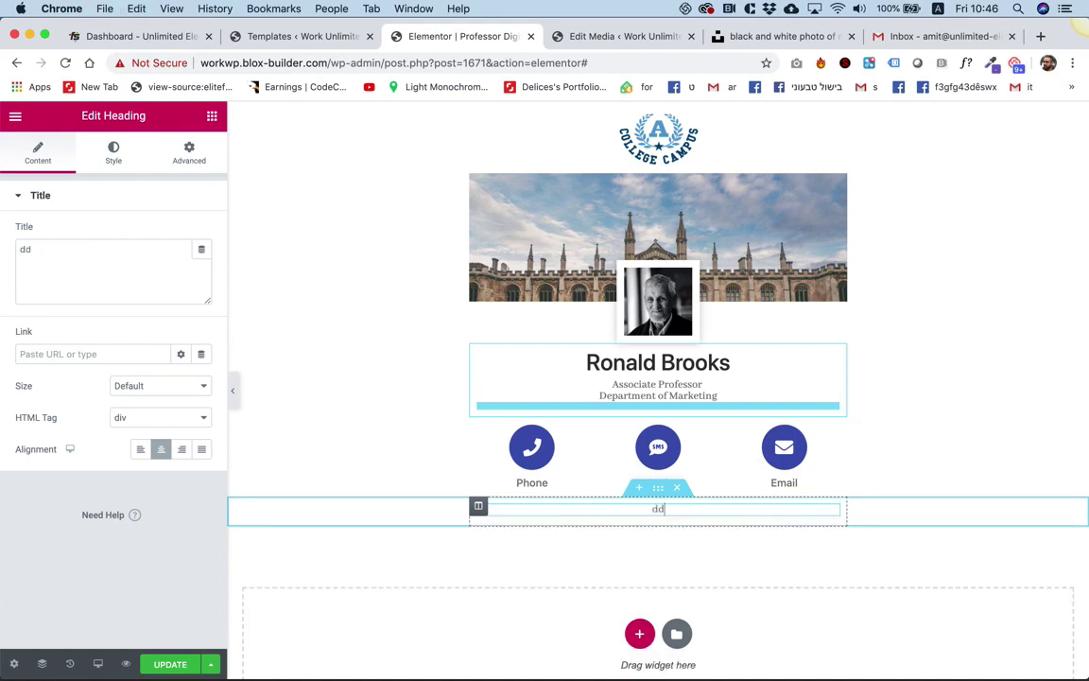
key(BackSpace)
key(BackSpace)
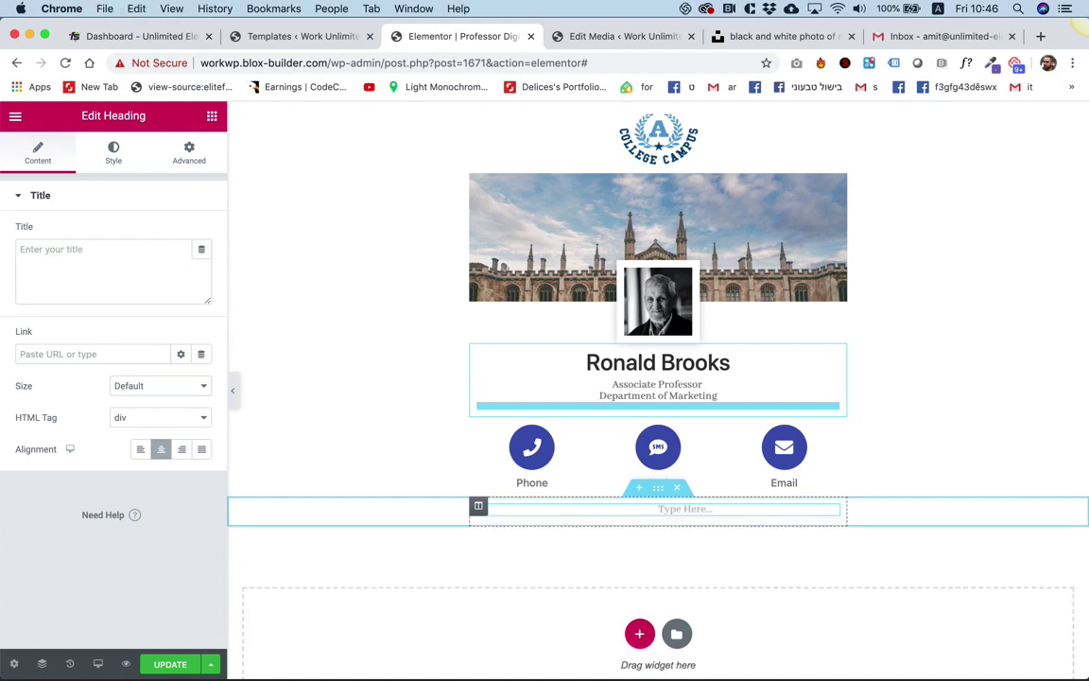
Enter the professor's two-line street address and city into the empty block.
click(658, 508)
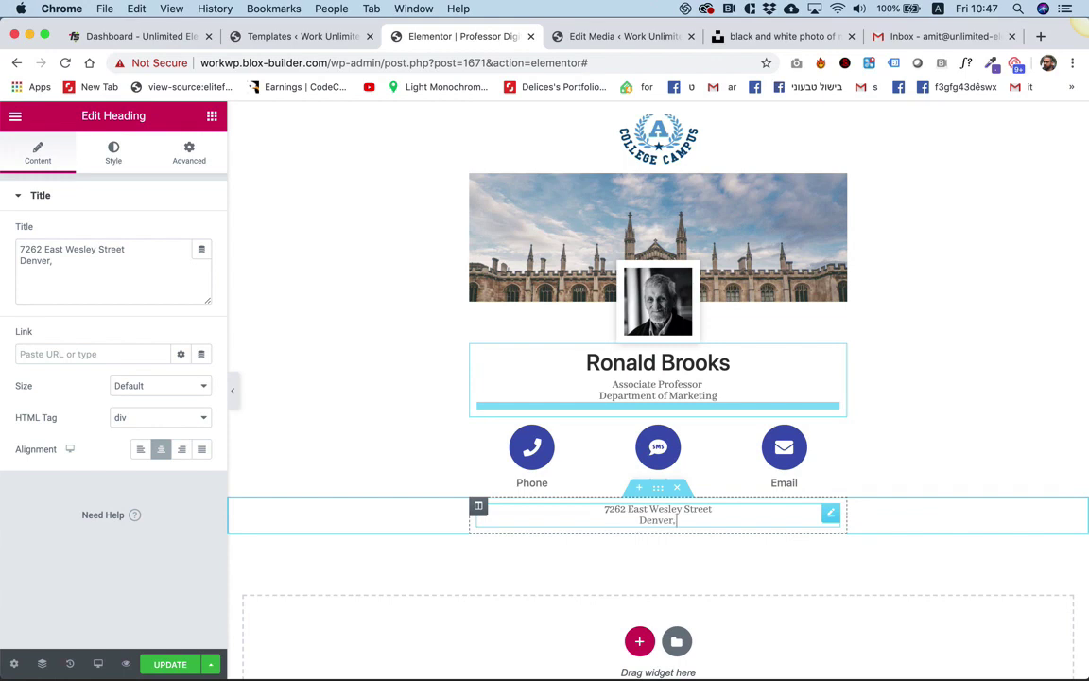
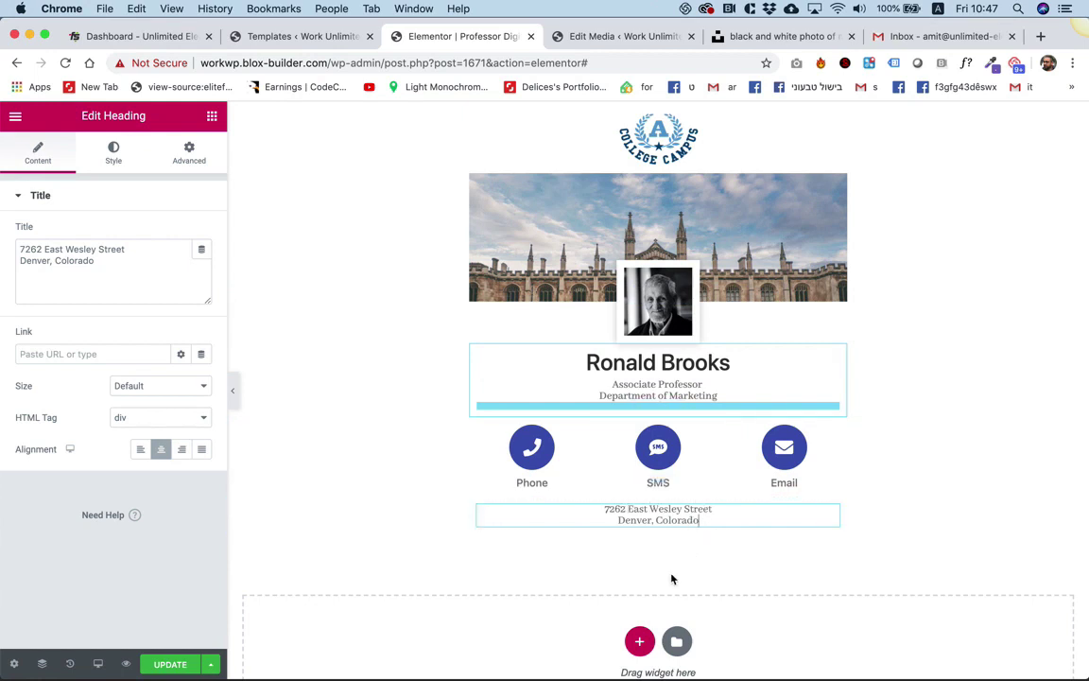
Add a single-column section 500 wide below the address with a full-width button.
click(640, 641)
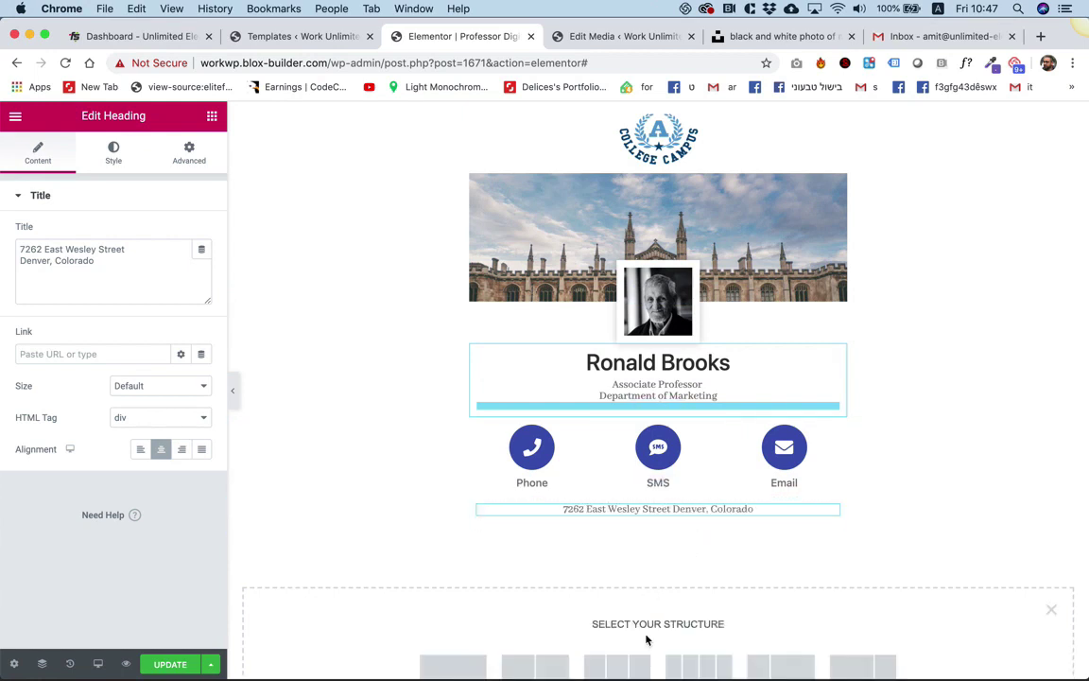
click(454, 666)
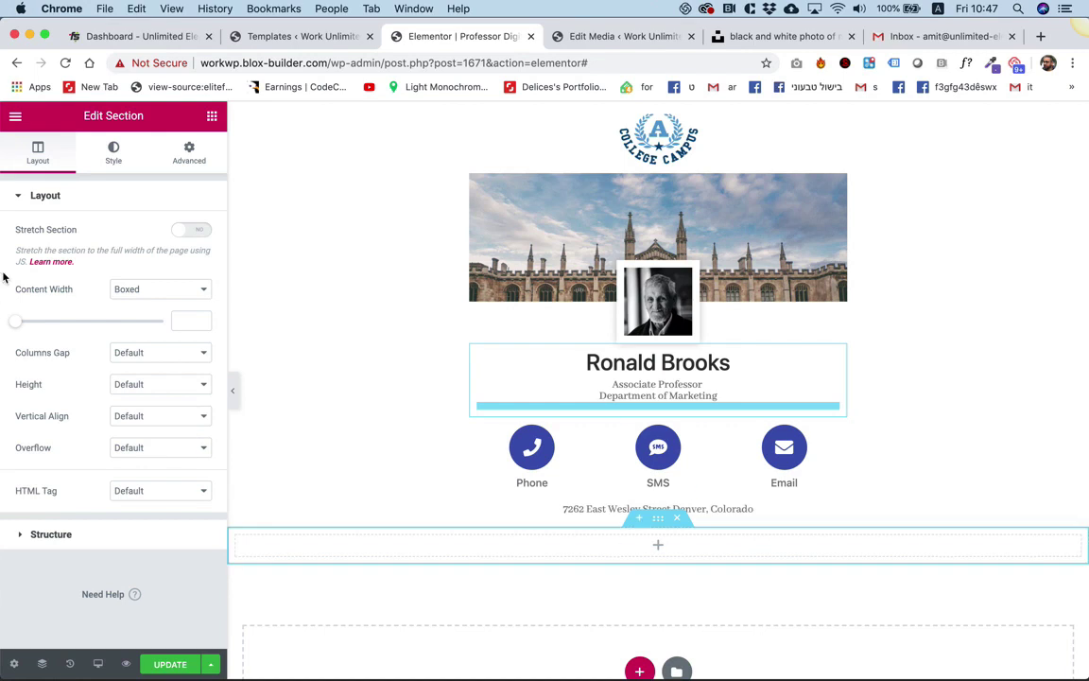
drag(18, 326, 5, 328)
click(211, 119)
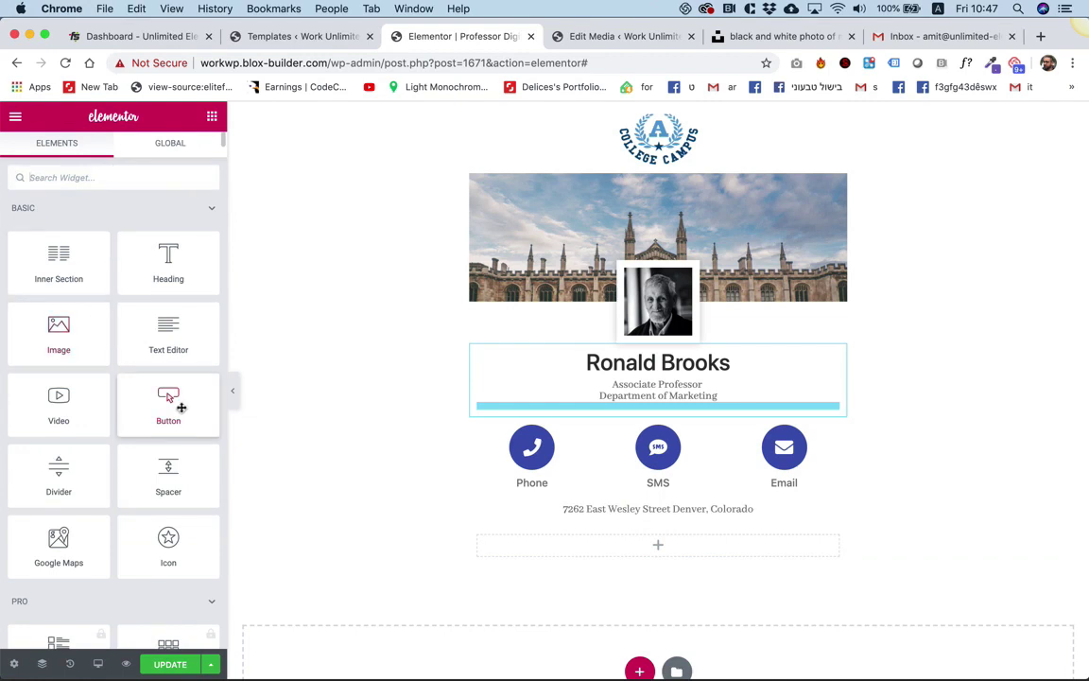
drag(174, 406, 559, 541)
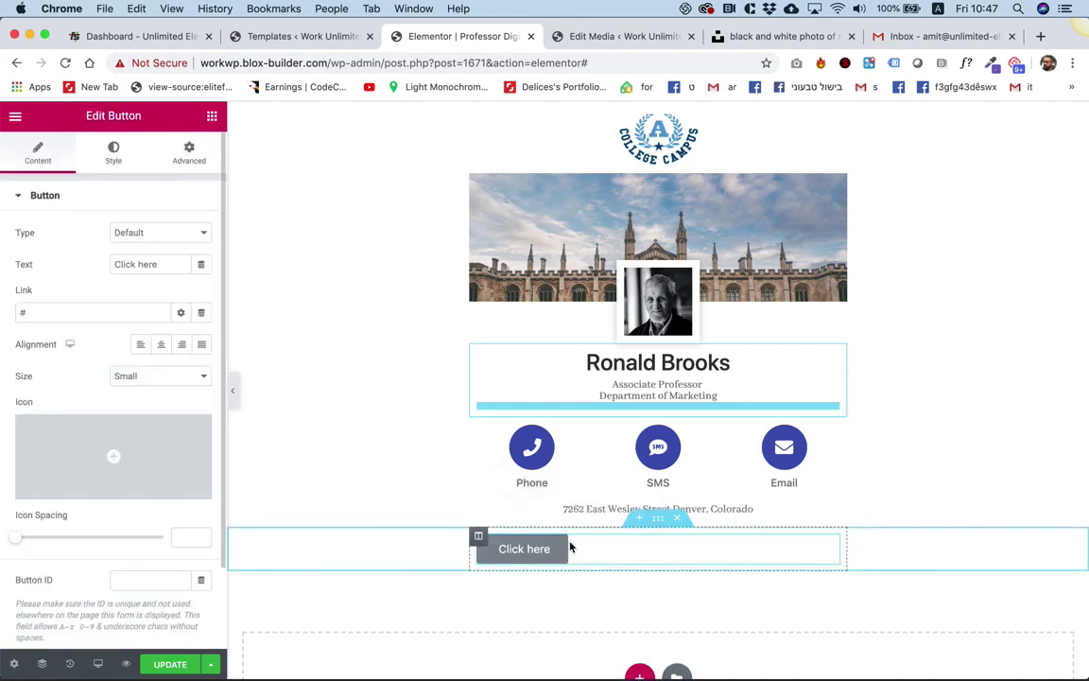
click(202, 346)
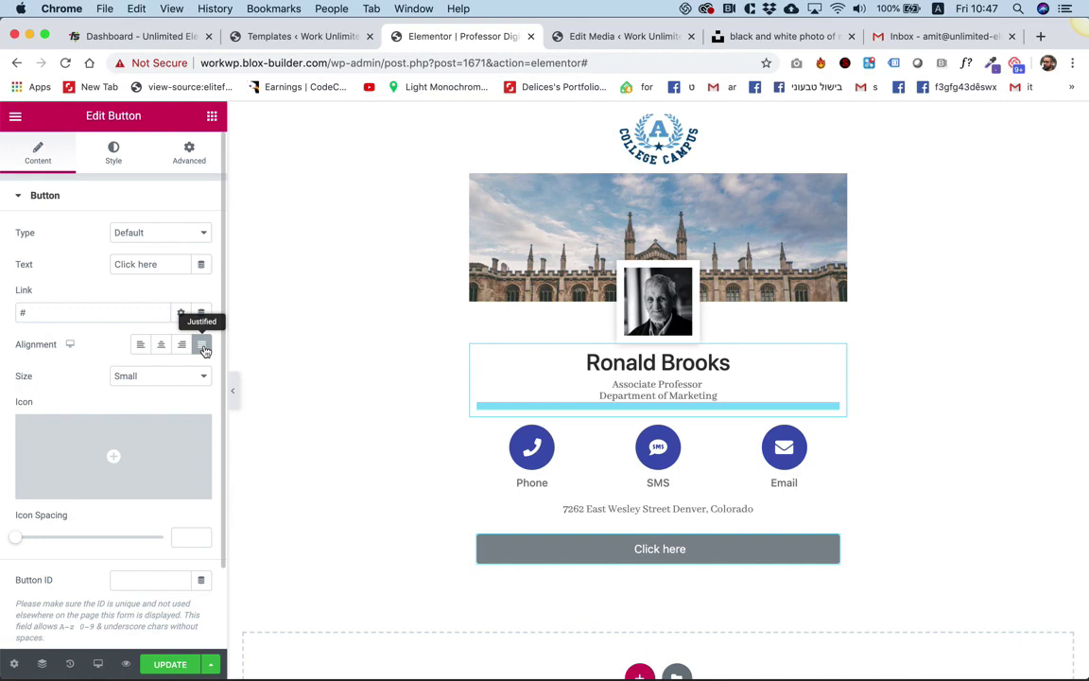
Make the button Medium size and relabel it 'Navigate Using Waze'.
click(178, 379)
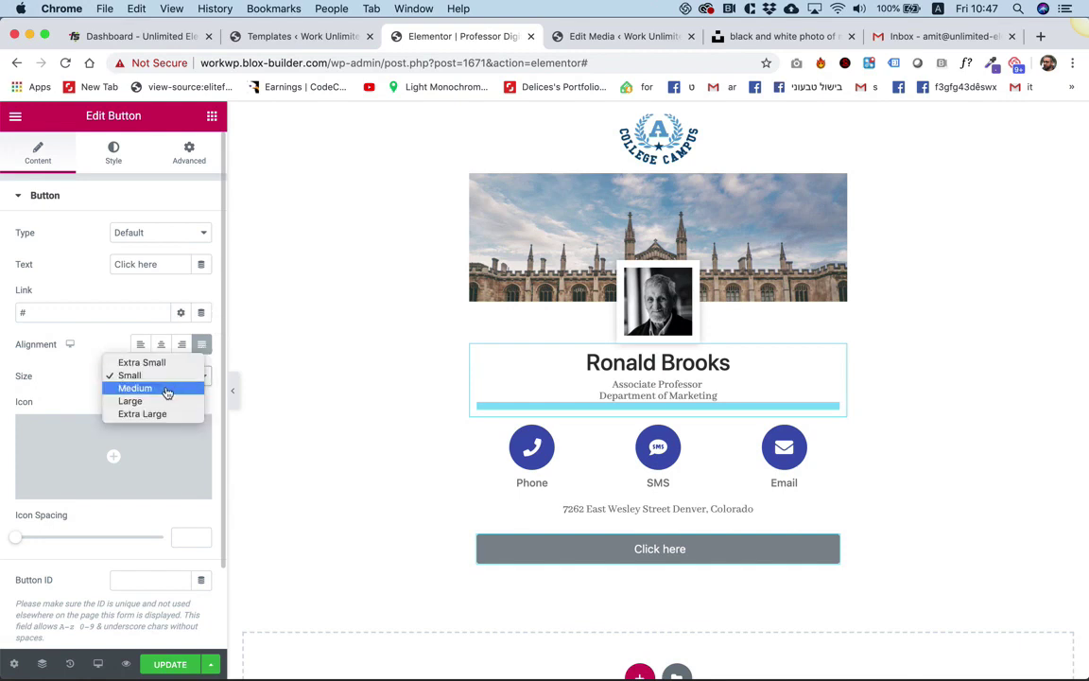
click(167, 390)
click(169, 386)
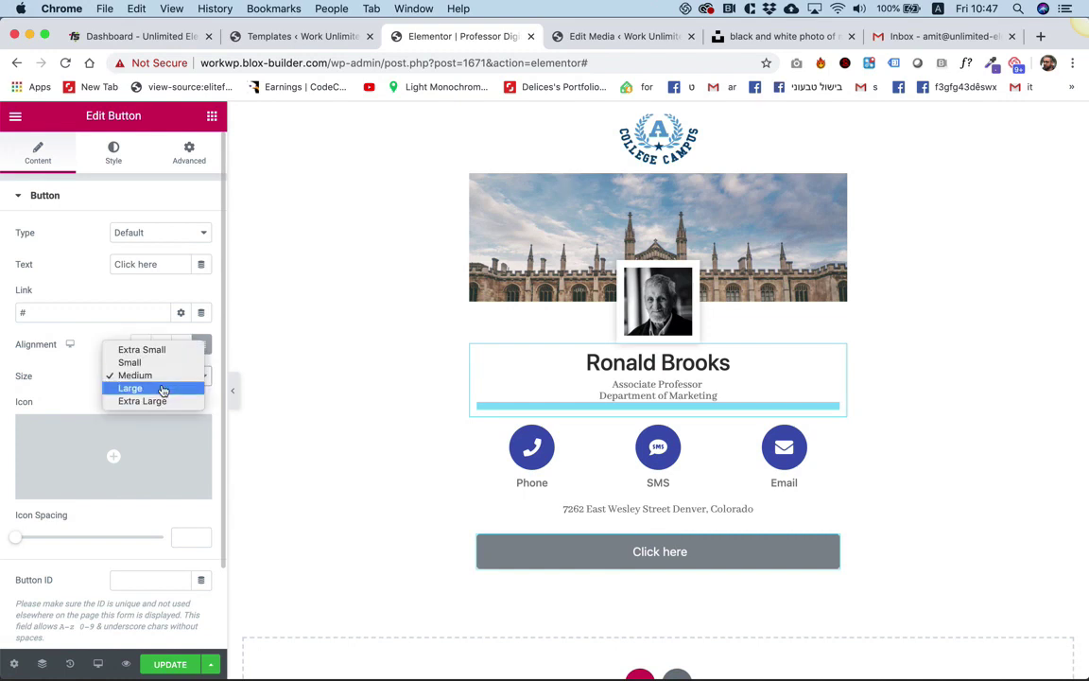
click(162, 386)
click(162, 380)
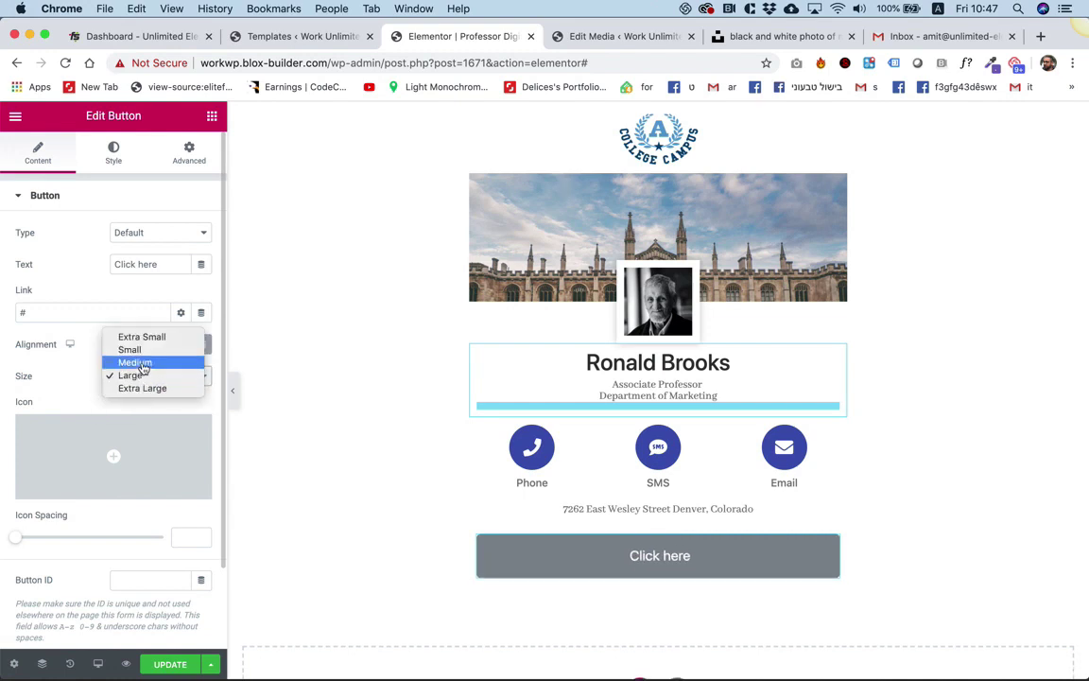
click(144, 364)
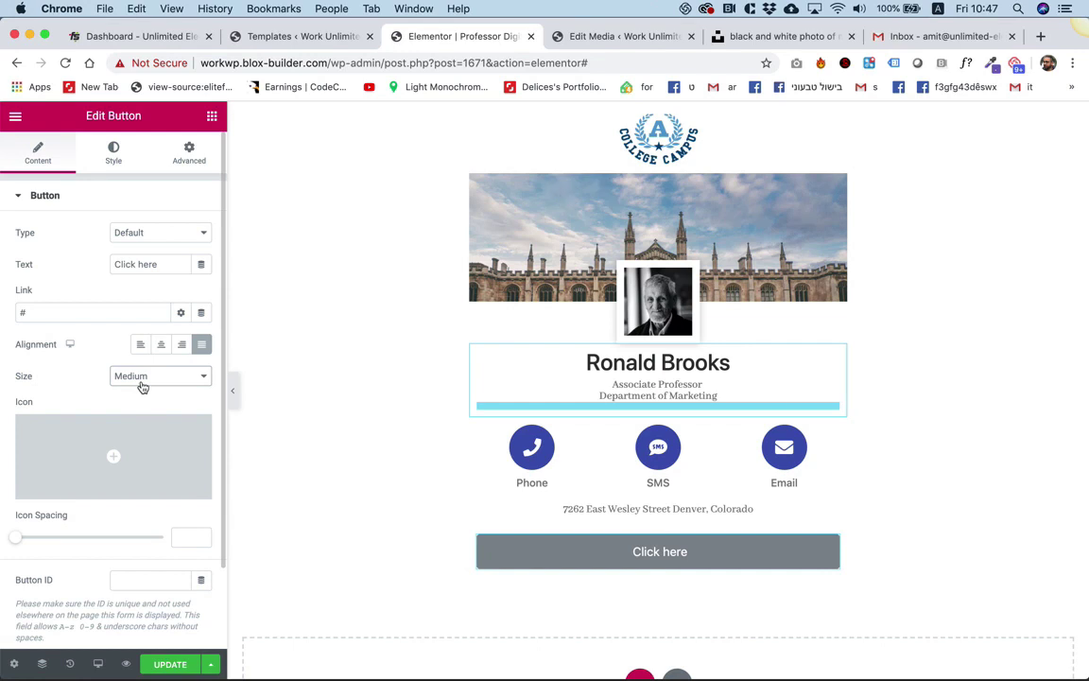
triple_click(141, 263)
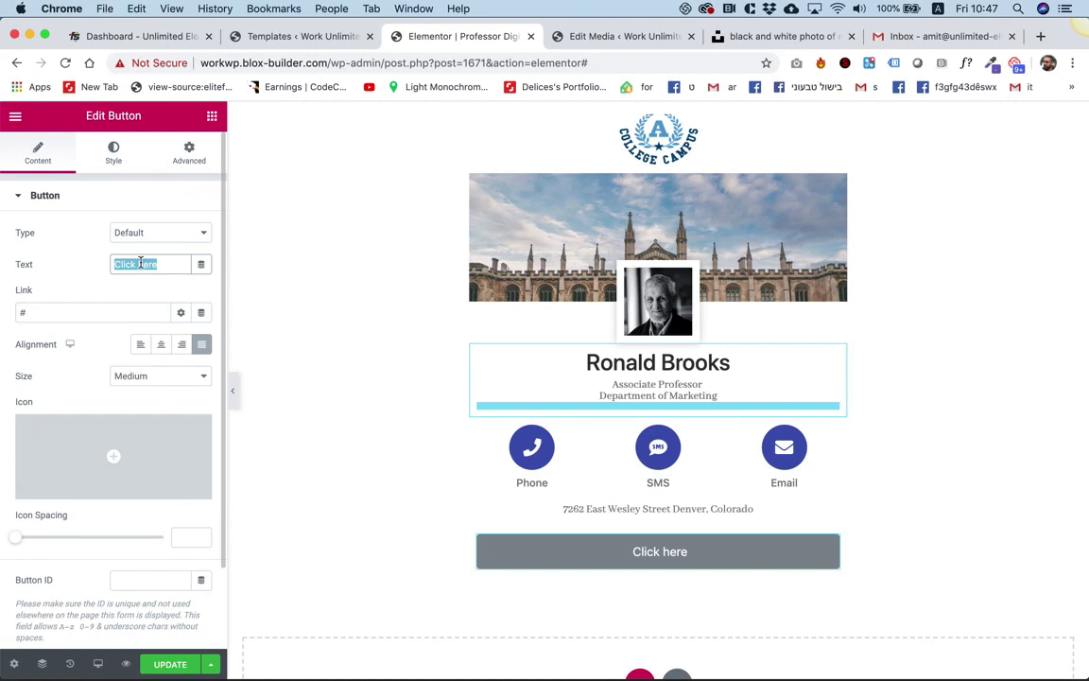
text(Navigate )
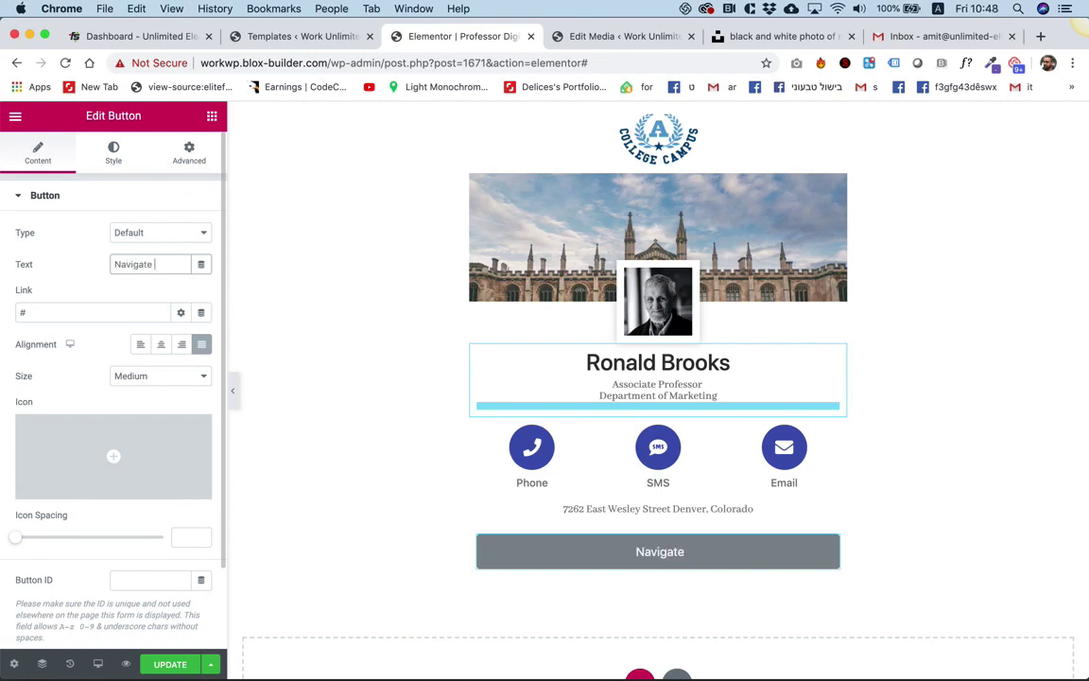
text(Using Waz)
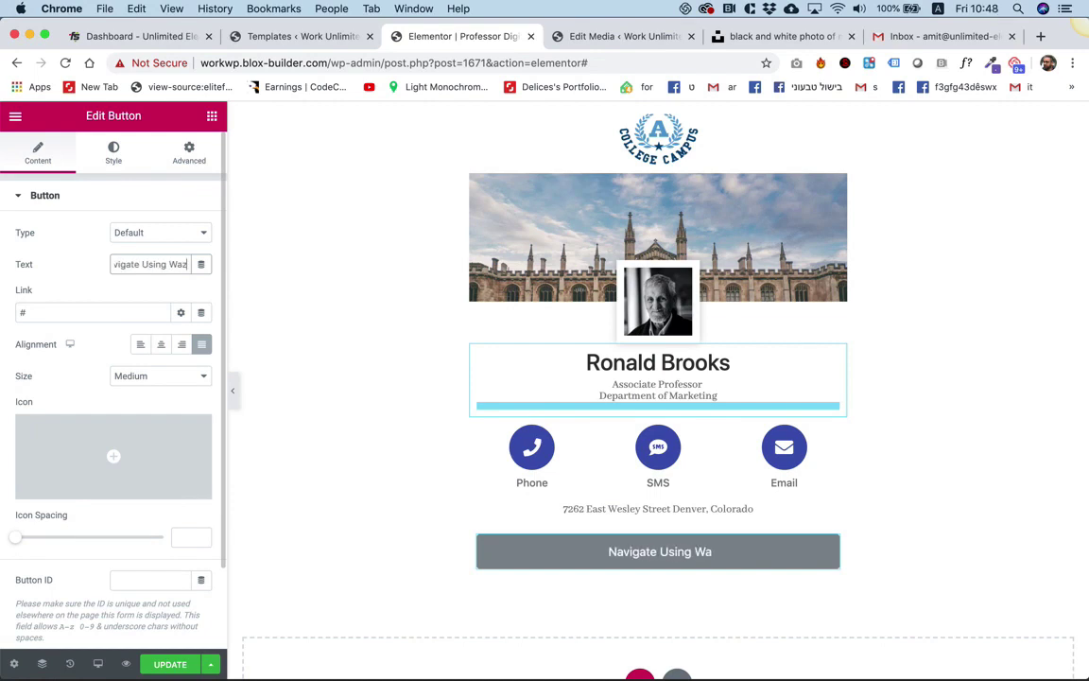
text(e)
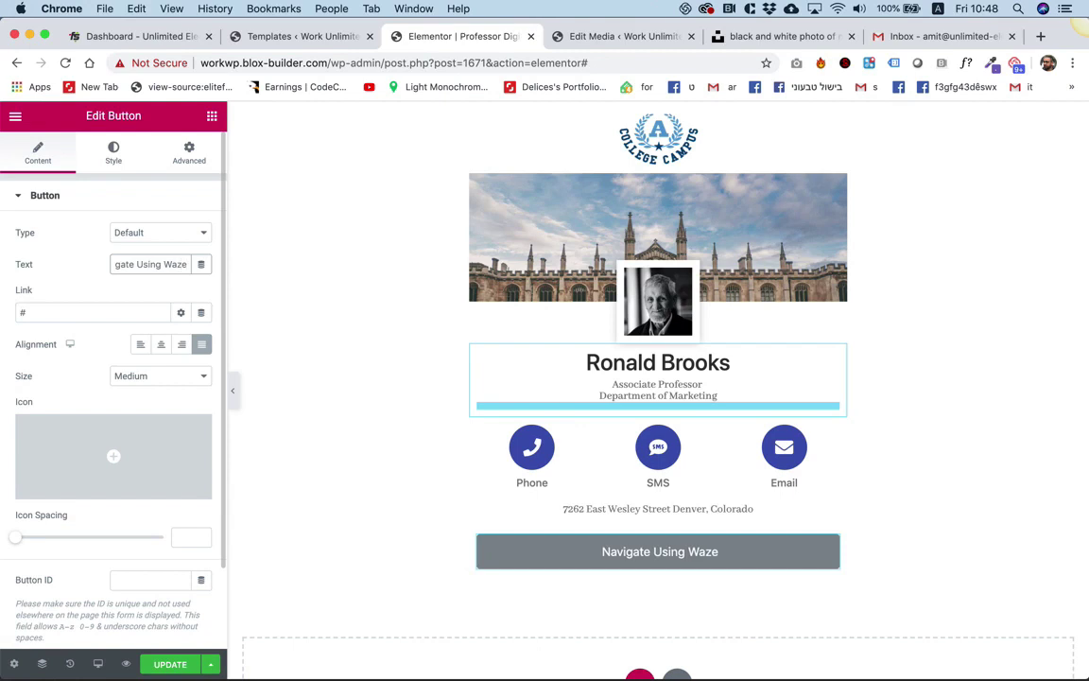
Give the button a blue #4054B2 background color.
click(112, 154)
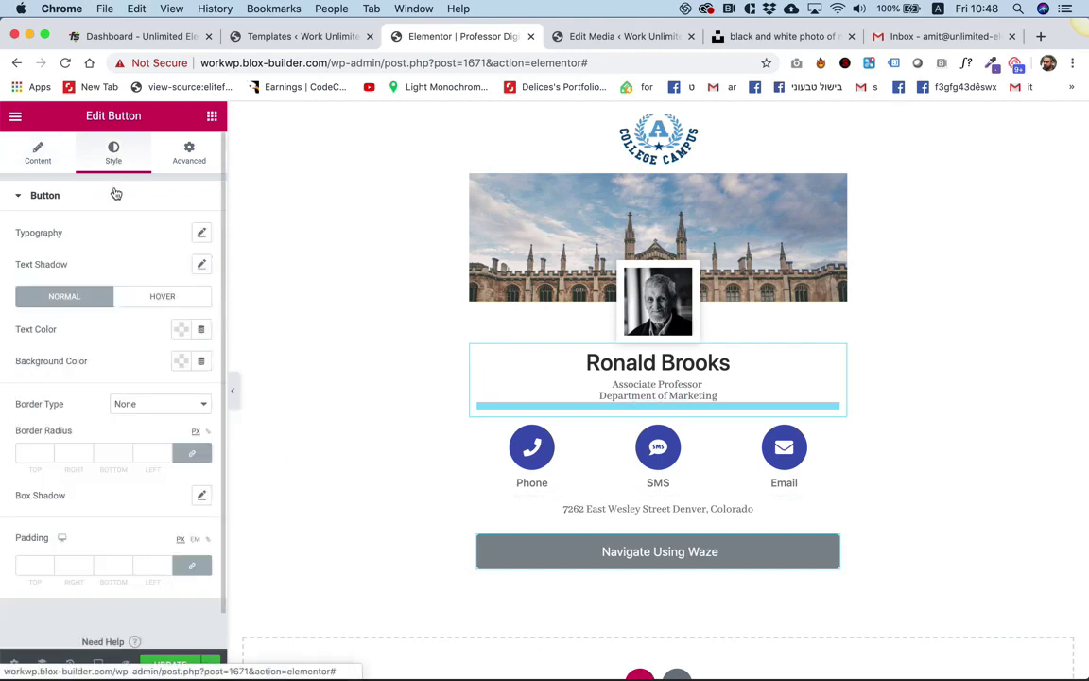
click(181, 360)
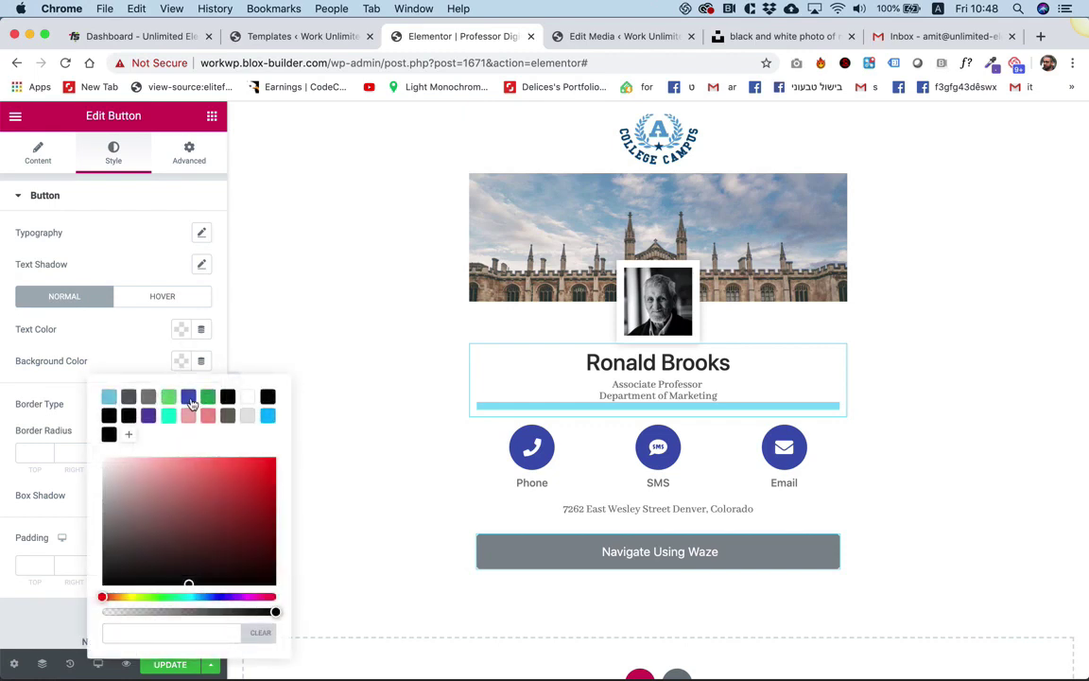
click(189, 398)
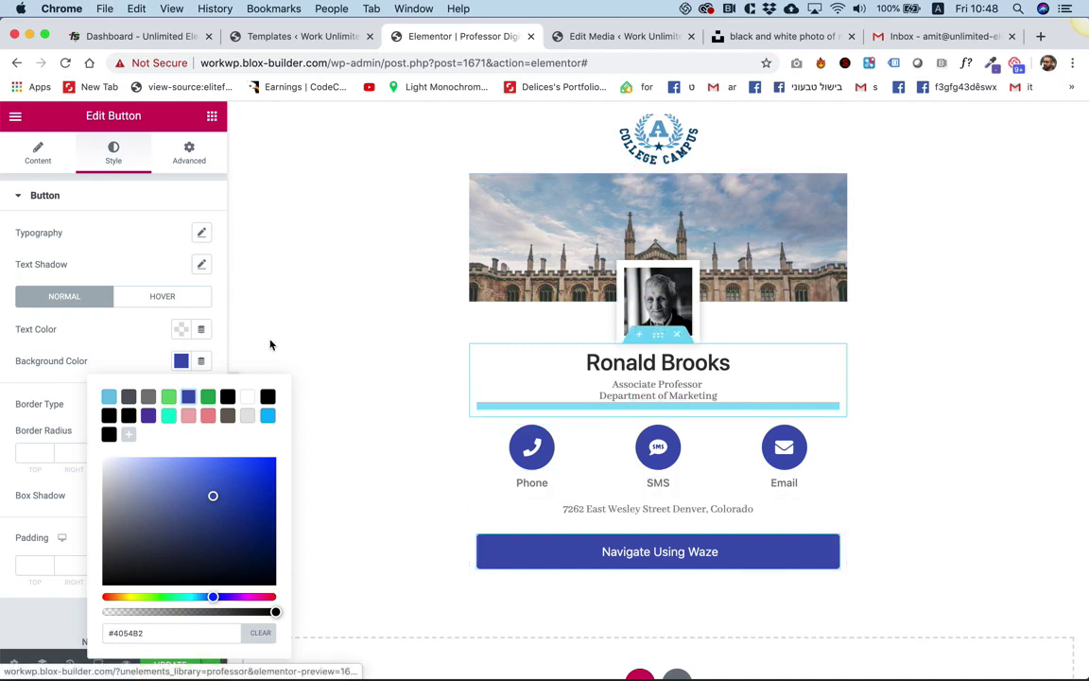
click(171, 200)
click(172, 199)
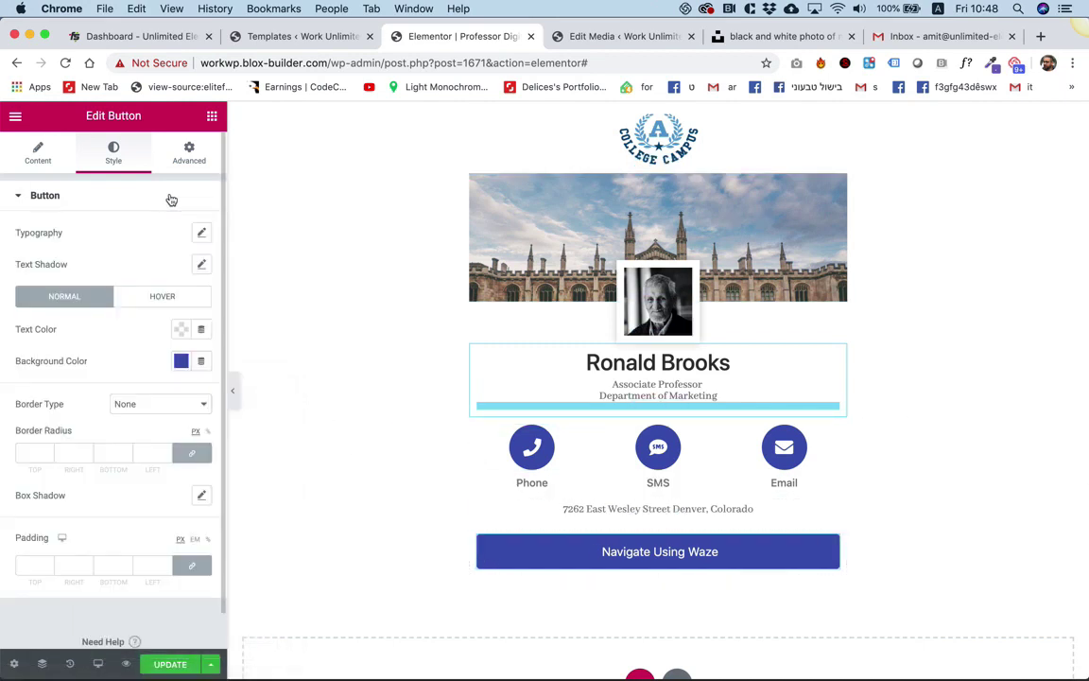
click(97, 664)
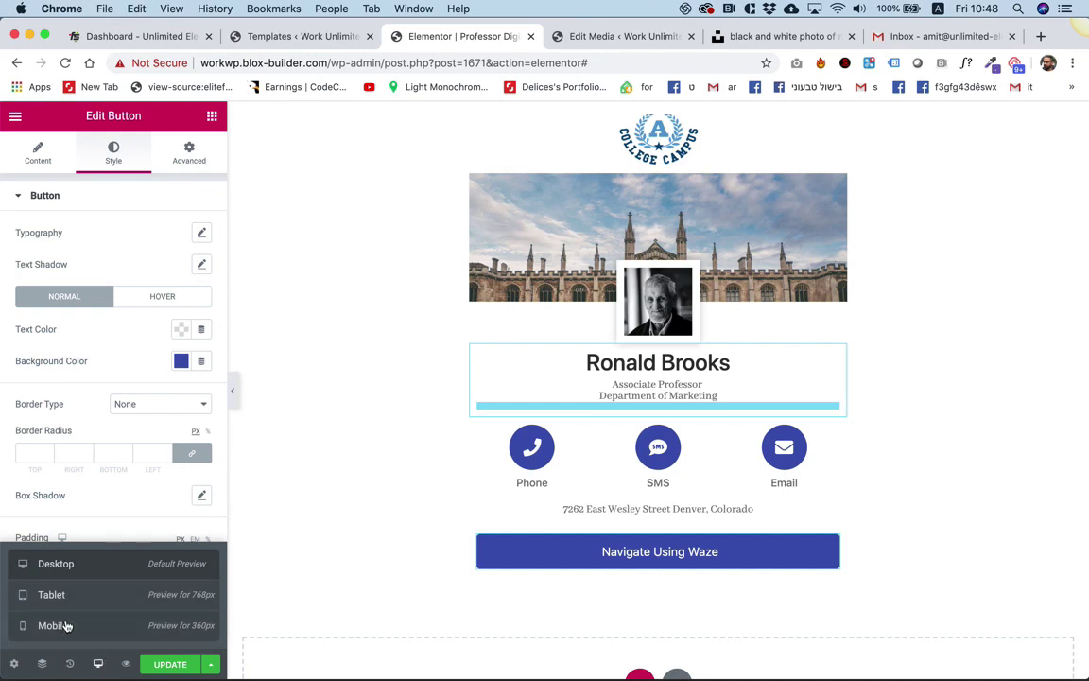
Switch to the mobile preview and set the Phone column width to 33.3%.
click(66, 626)
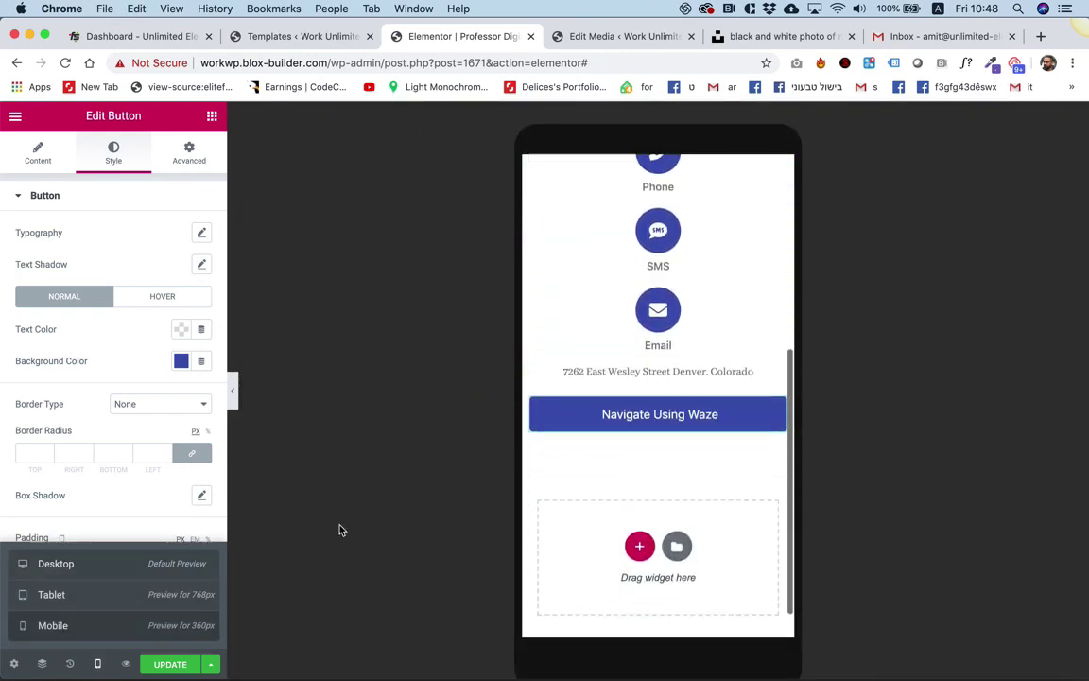
scroll(593, 520, up, 10)
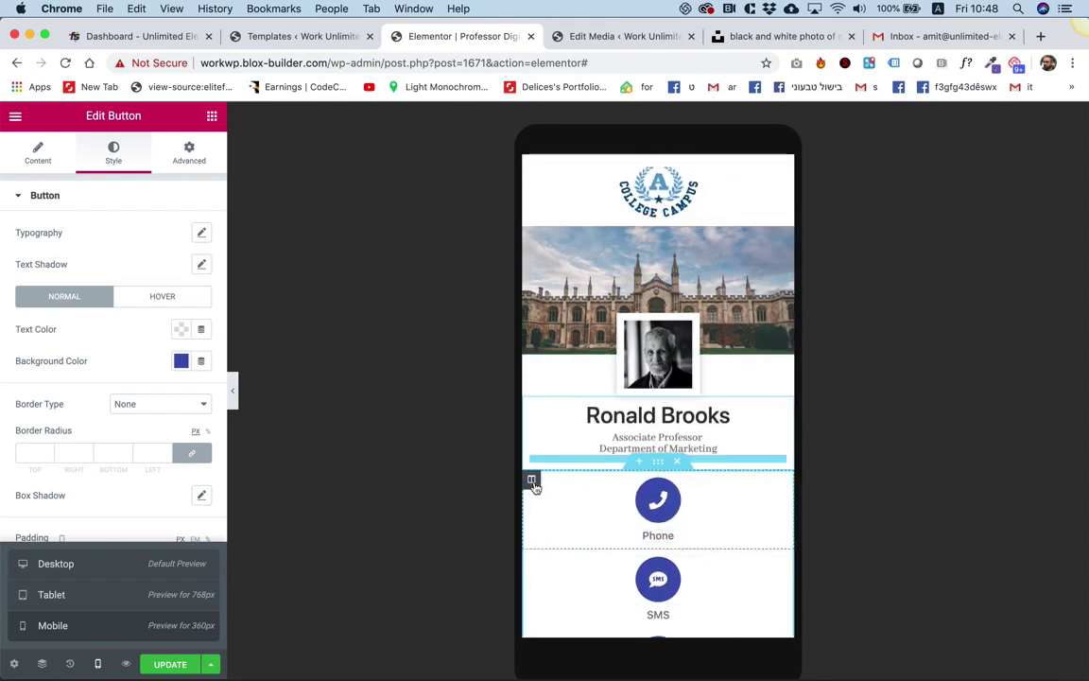
click(532, 480)
click(187, 235)
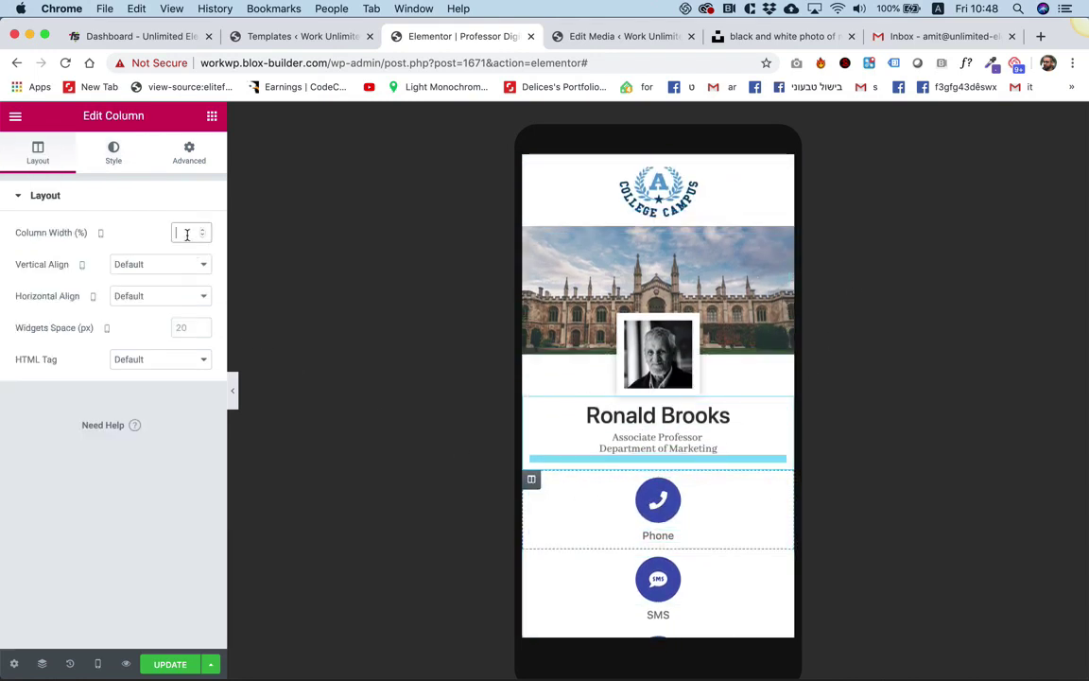
text(33)
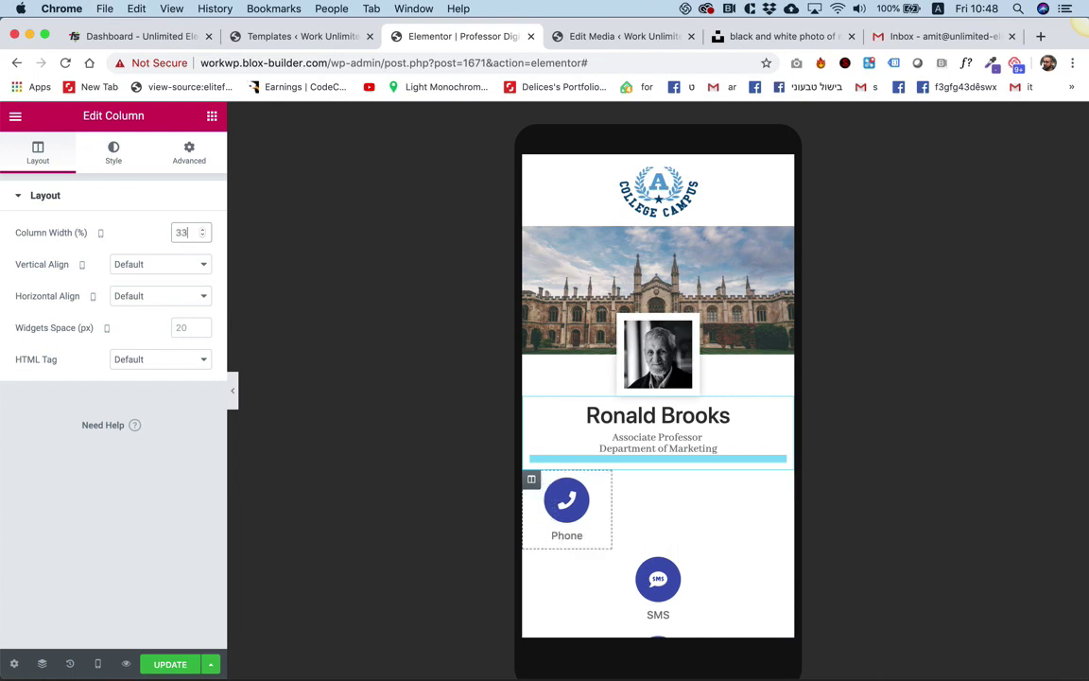
text(.33)
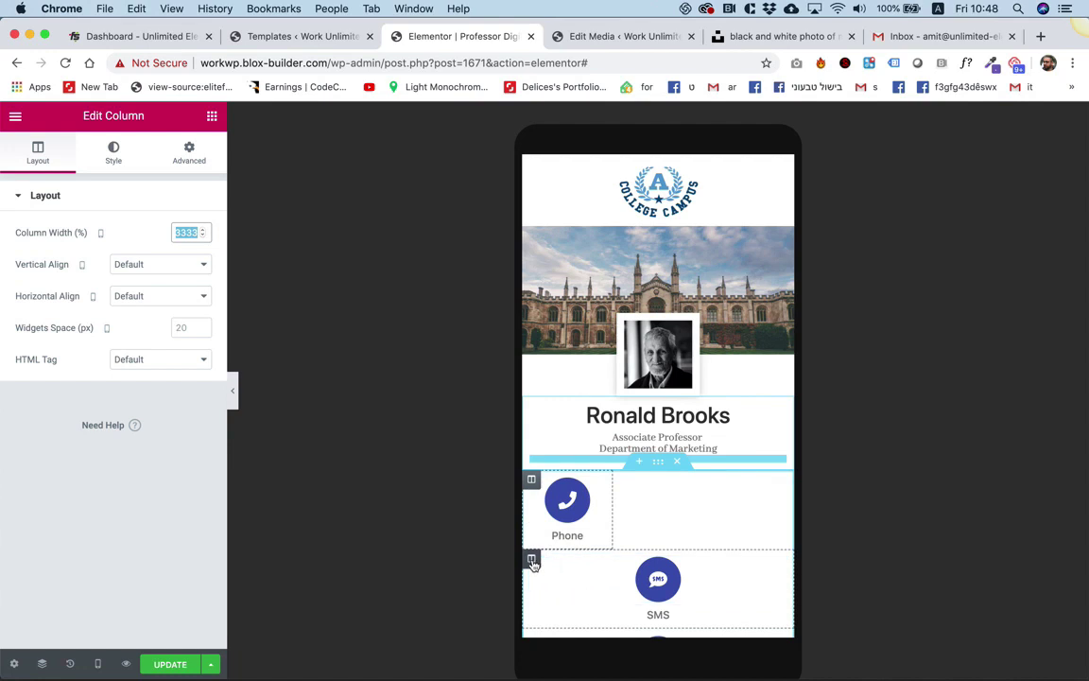
Set the SMS and Email column widths to 33.33% each.
click(531, 558)
click(180, 232)
text(33.33)
scroll(662, 510, down, 3)
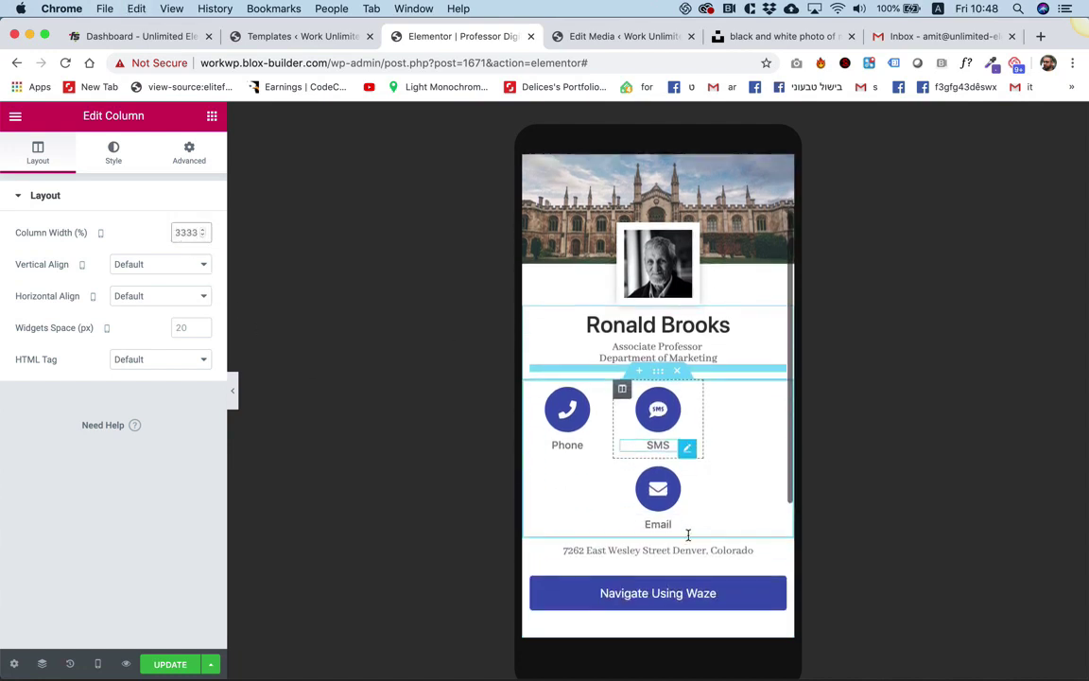
click(531, 451)
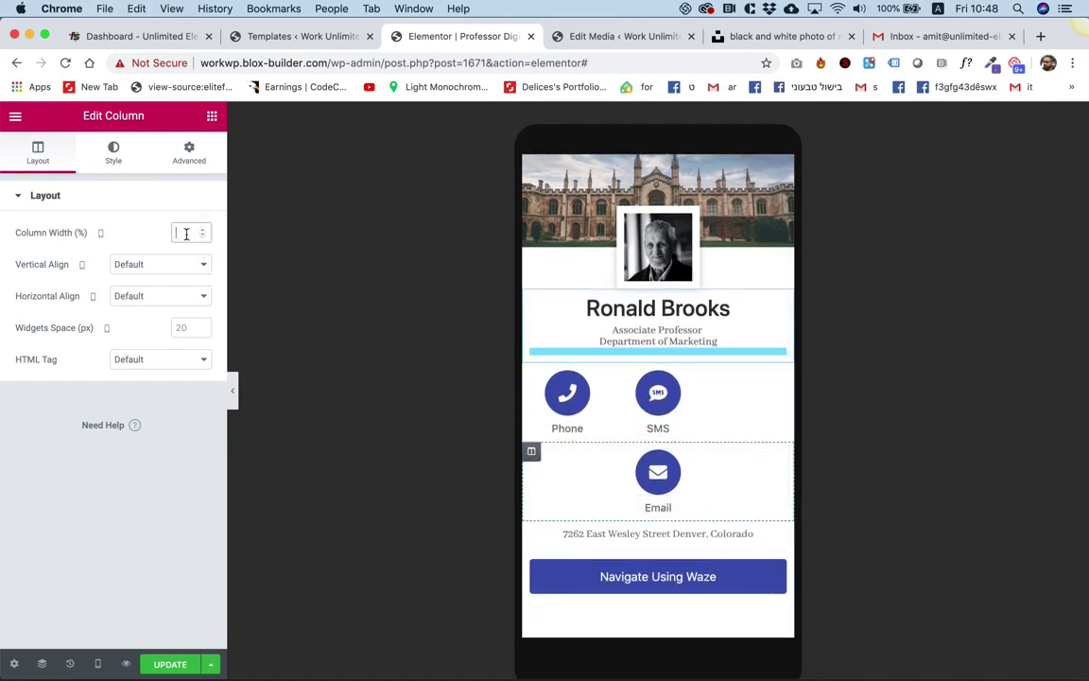
text(33.33)
scroll(574, 396, up, 3)
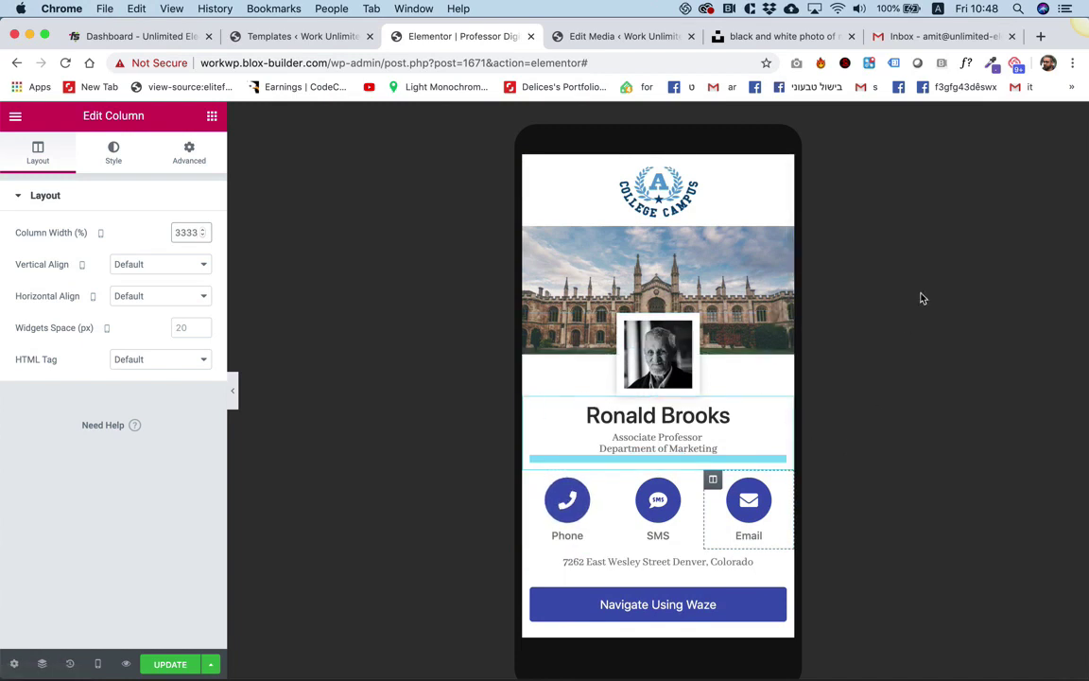